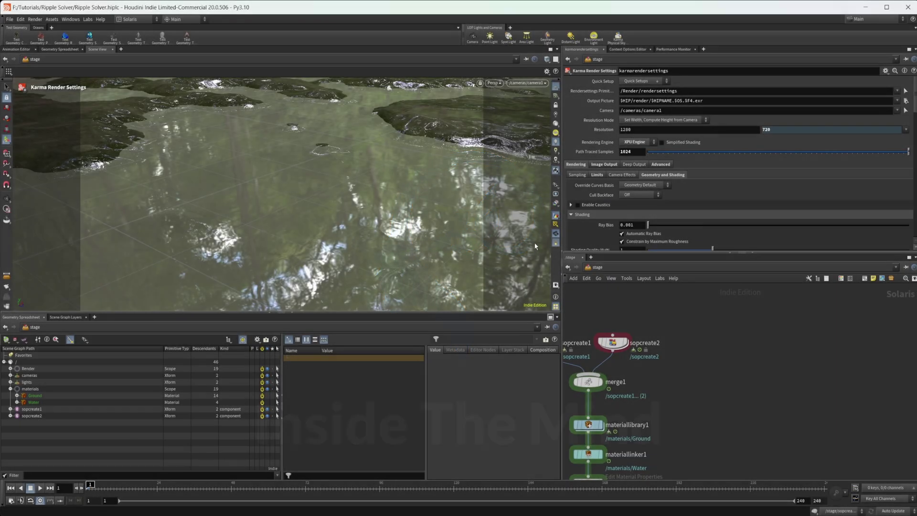
# - Add a SOP Create node in empty space beside the merge1 chain and go inside it
pyautogui.moveTo(694, 363); pyautogui.dragTo(712, 362, button='middle')
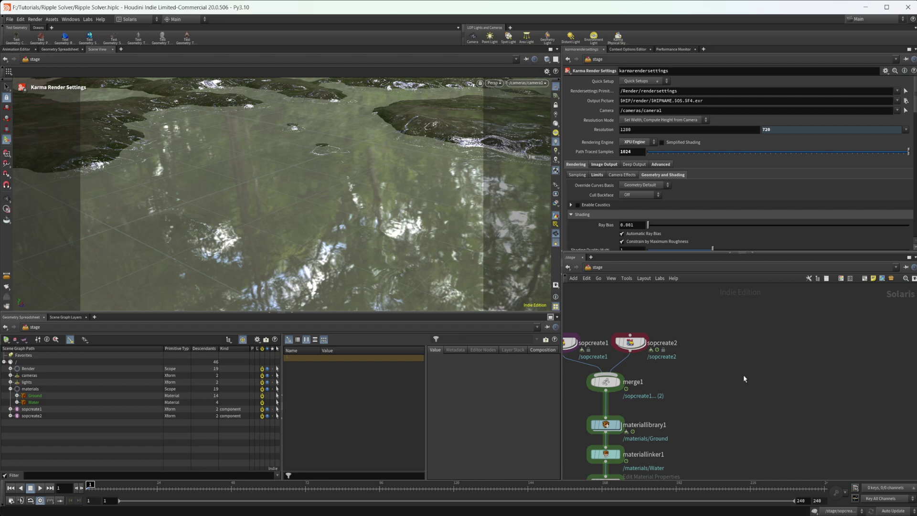
pyautogui.moveTo(725, 381); pyautogui.dragTo(689, 376, button='middle')
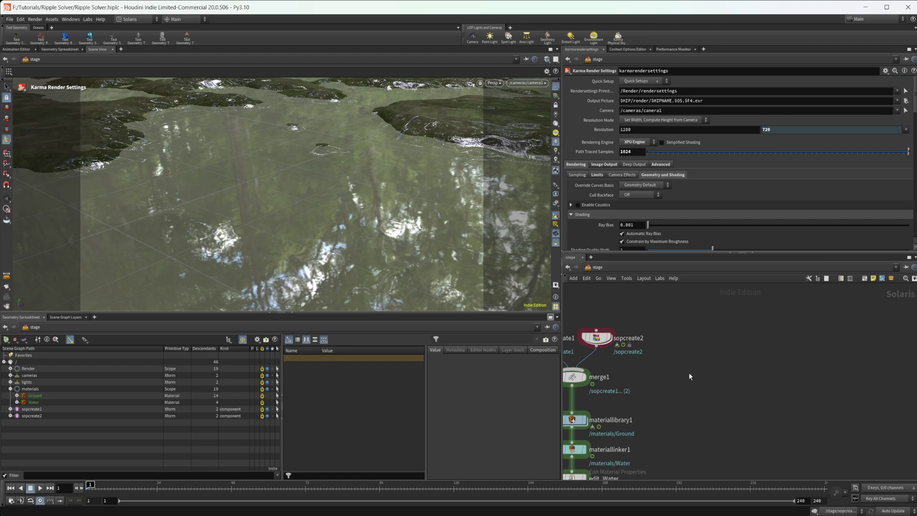
pyautogui.press('Tab')
pyautogui.write('sop')
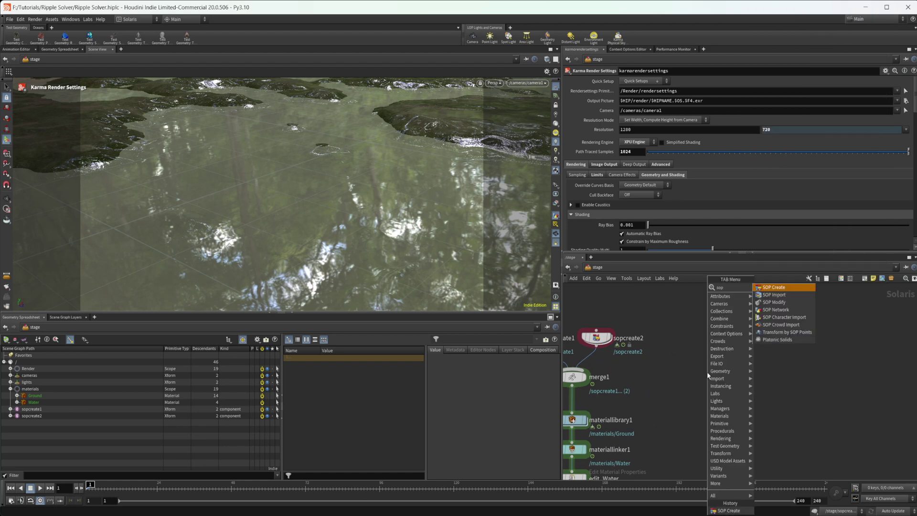
pyautogui.press('Return')
pyautogui.click(706, 371)
pyautogui.doubleClick(706, 371)
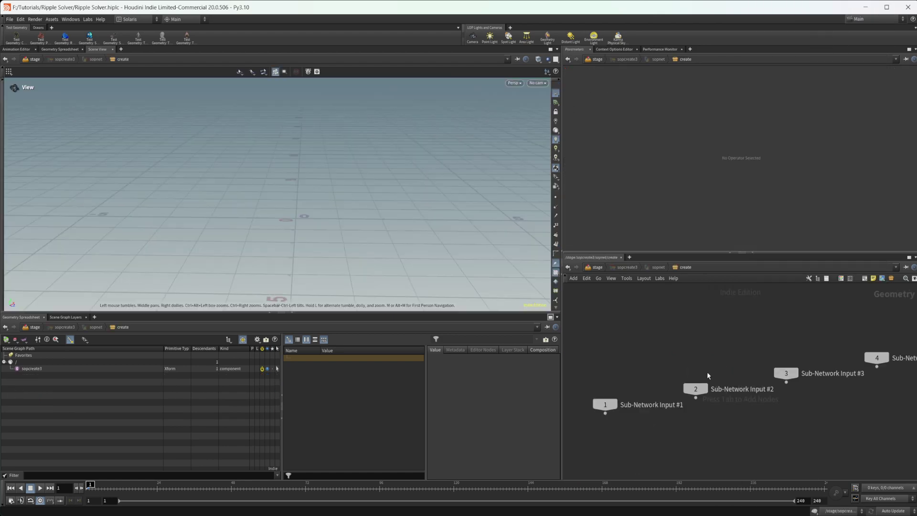
# - Add a Grid node below the sub-network inputs
pyautogui.moveTo(707, 372); pyautogui.dragTo(708, 264, button='middle')
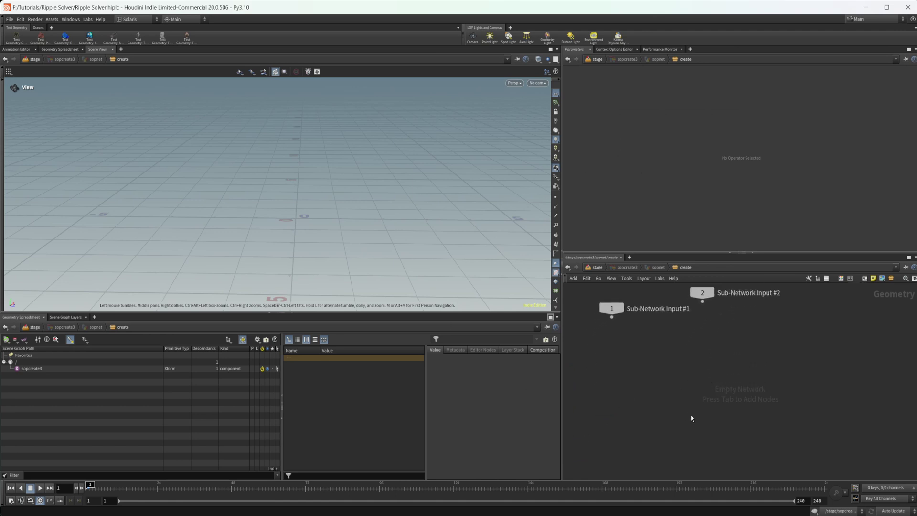
pyautogui.press('Tab')
pyautogui.write('grid')
pyautogui.press('Return')
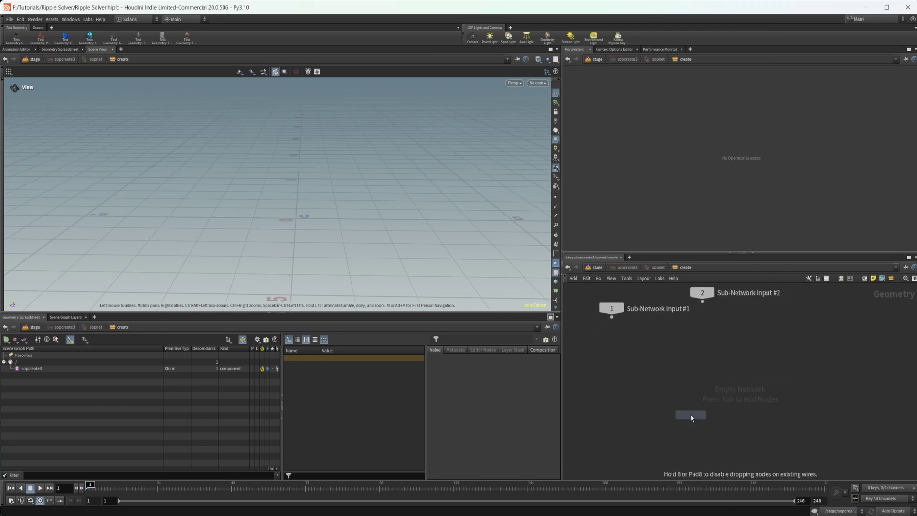
pyautogui.click(691, 416)
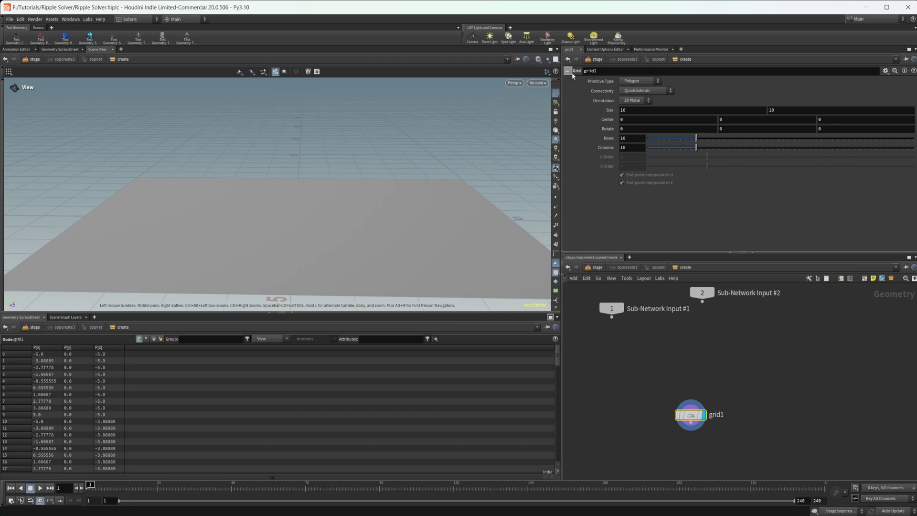
# - Switch the viewport shading to Smooth Wire Shaded and frame the grid
pyautogui.click(538, 59)
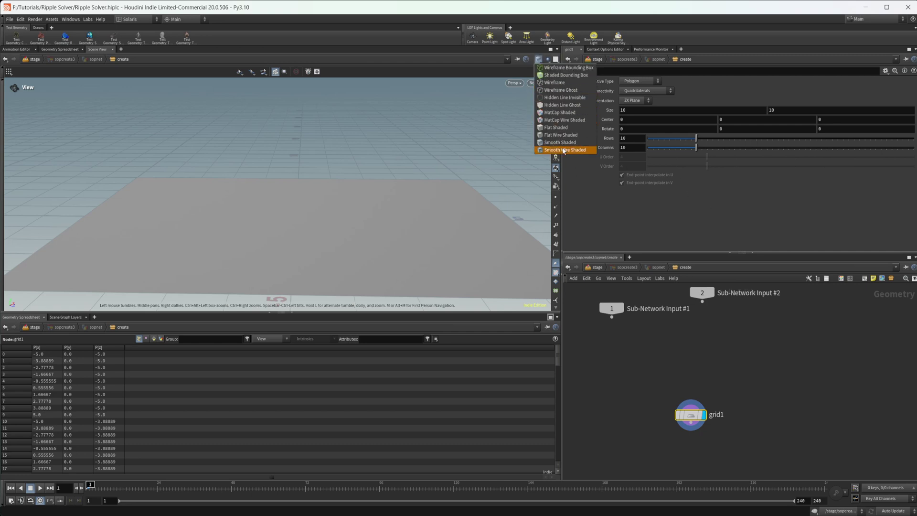
pyautogui.click(569, 149)
pyautogui.hotkey('space', 'g')
pyautogui.moveTo(391, 260); pyautogui.dragTo(319, 227)
pyautogui.moveTo(320, 227); pyautogui.dragTo(390, 209, button='middle')
pyautogui.moveTo(391, 209); pyautogui.dragTo(351, 177)
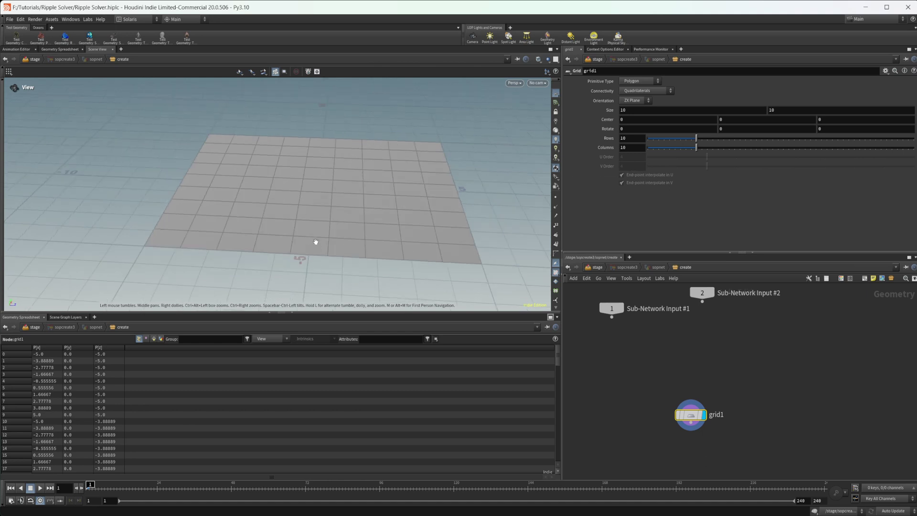
# - Set the grid's rows and columns to 100 each
pyautogui.click(631, 140)
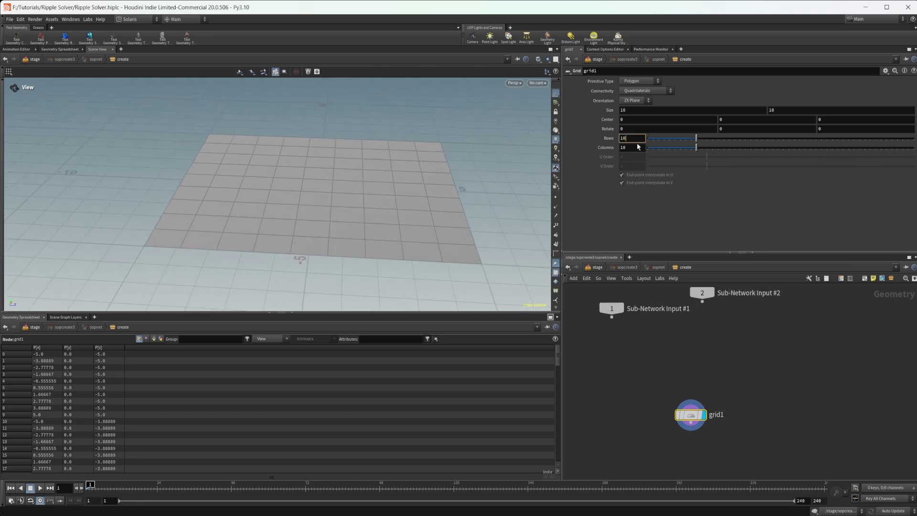
pyautogui.write('0')
pyautogui.press('Tab')
pyautogui.write('100')
pyautogui.press('Return')
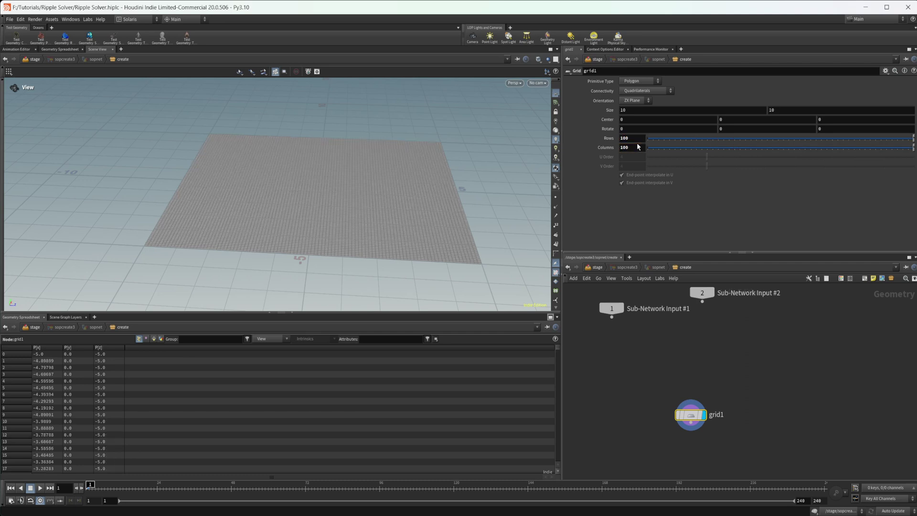
# - Add a Ripple Solver node fed by grid1 and place it well below the grid
pyautogui.moveTo(708, 484); pyautogui.dragTo(669, 403, button='middle')
pyautogui.press('Tab')
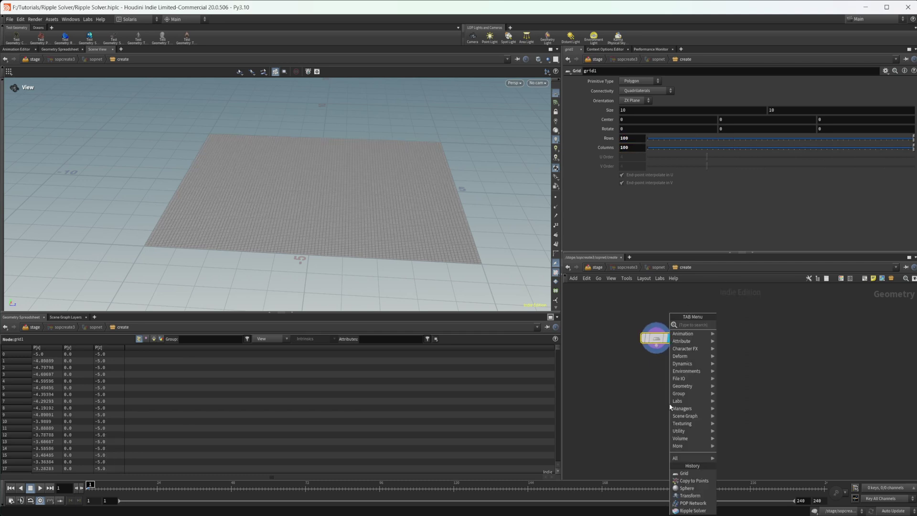
pyautogui.write('ripp')
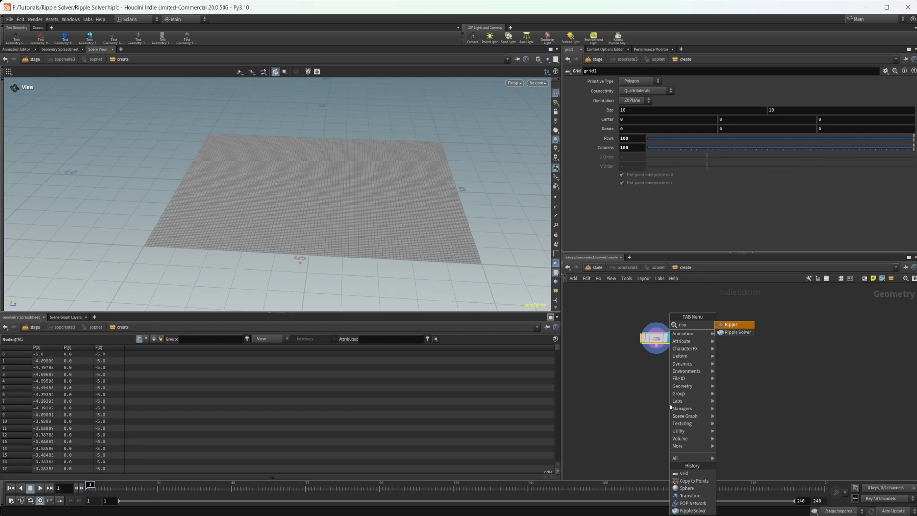
pyautogui.press('Down')
pyautogui.press('Return')
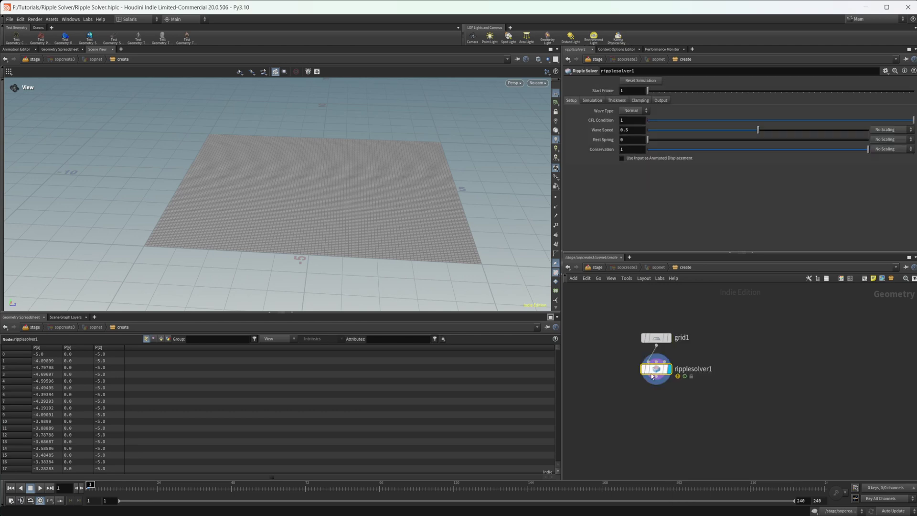
pyautogui.moveTo(652, 375); pyautogui.dragTo(647, 427)
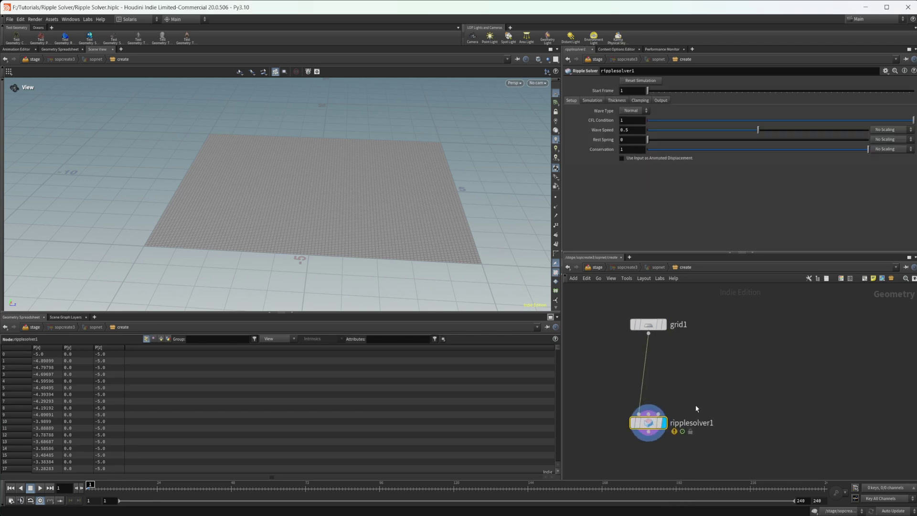
# - Wire grid1's output into the second input of ripplesolver1 as well
pyautogui.scroll(2, 696, 409)
pyautogui.moveTo(630, 415)
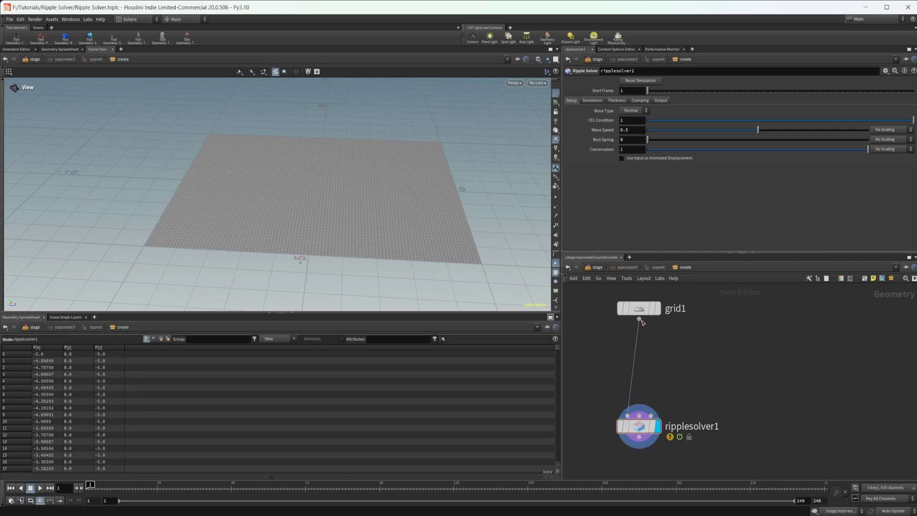
pyautogui.moveTo(638, 319); pyautogui.dragTo(640, 414)
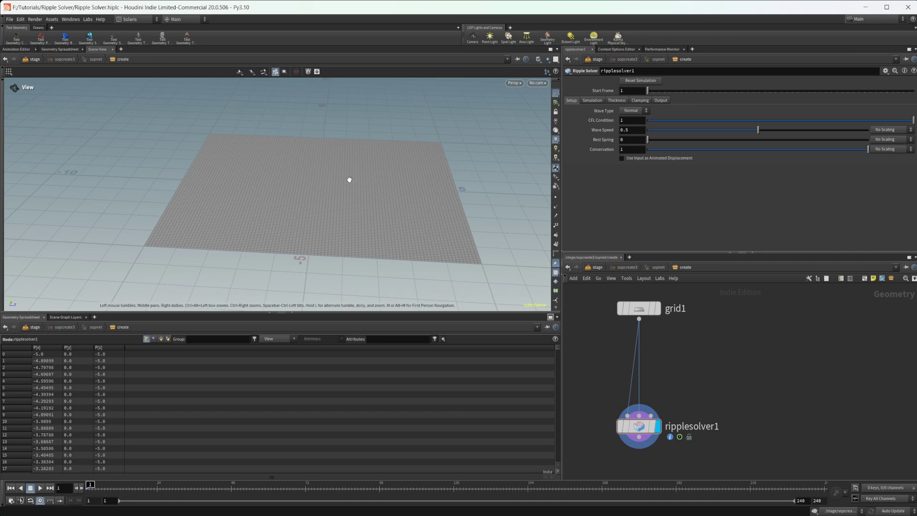
pyautogui.moveTo(349, 179); pyautogui.dragTo(356, 214)
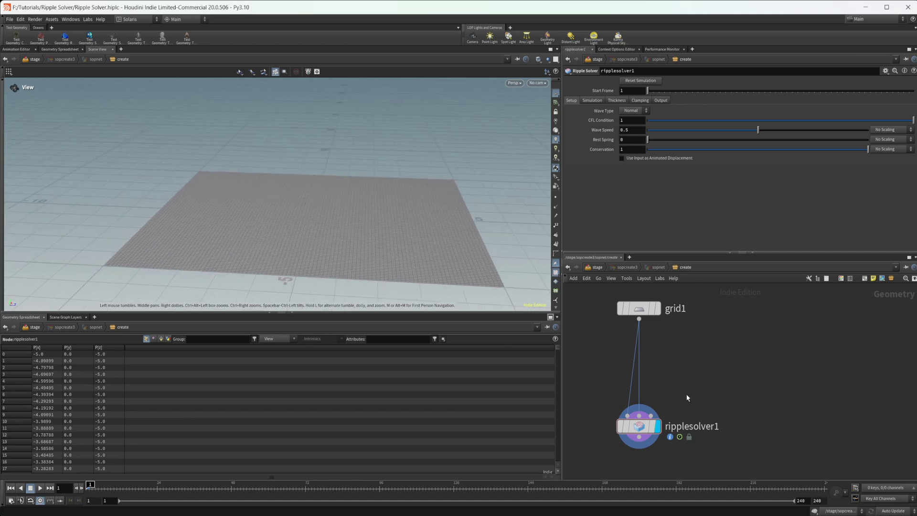
# - Add a POP Network node beside the wires between grid1 and ripplesolver1
pyautogui.moveTo(687, 397); pyautogui.dragTo(656, 398, button='middle')
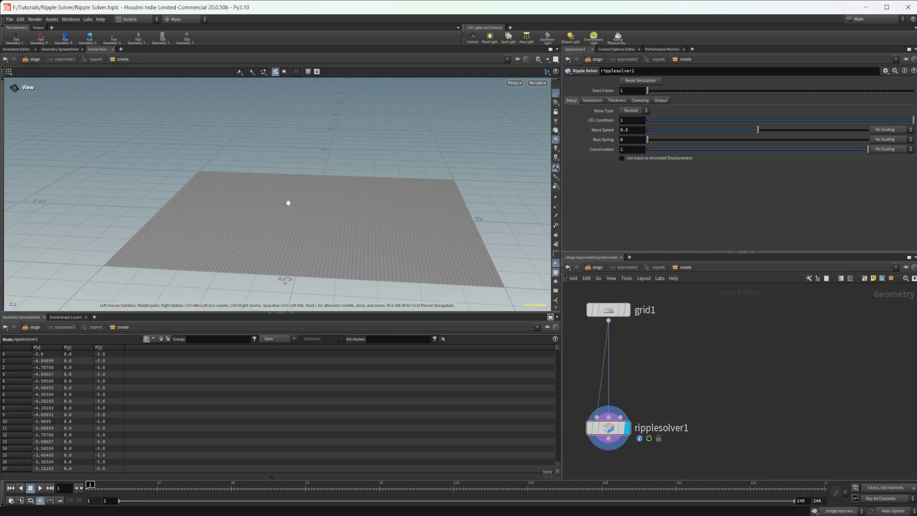
pyautogui.press('Tab')
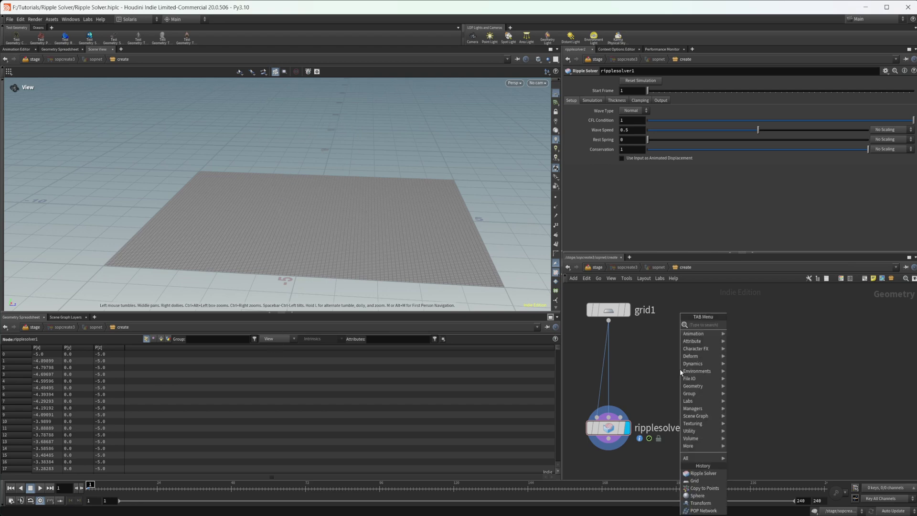
pyautogui.write('popnet')
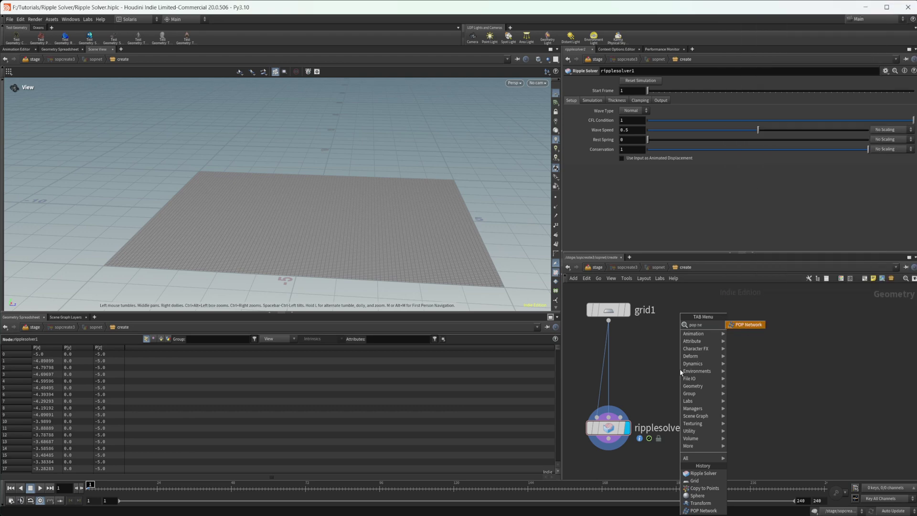
pyautogui.press('Return')
pyautogui.click(681, 372)
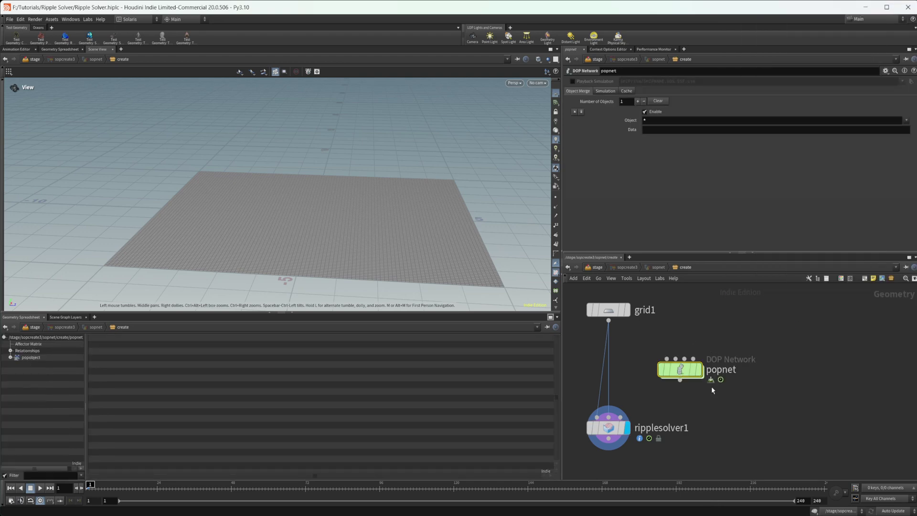
pyautogui.moveTo(682, 370); pyautogui.dragTo(682, 378)
# - Add a Transform node above popnet, feed it from grid1 and connect it to popnet's first input
pyautogui.press('Tab')
pyautogui.write('tr')
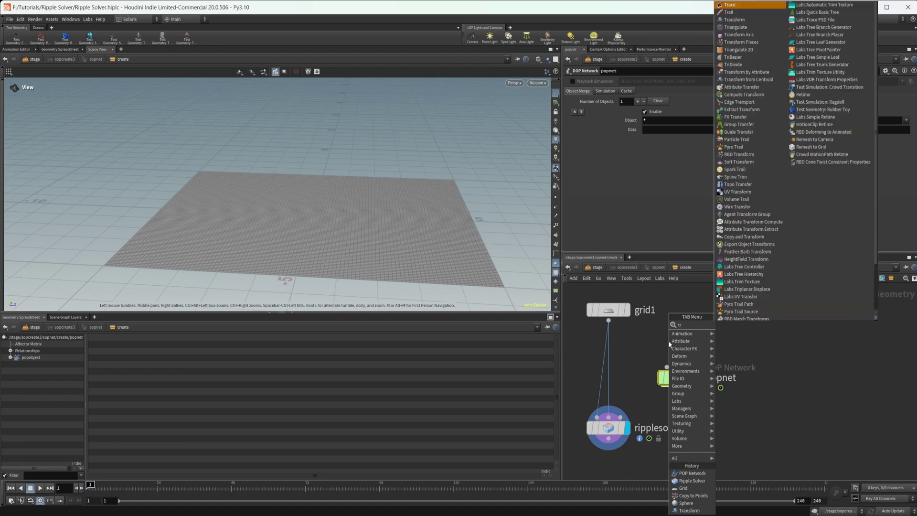
pyautogui.write('ans')
pyautogui.press('Return')
pyautogui.click(668, 342)
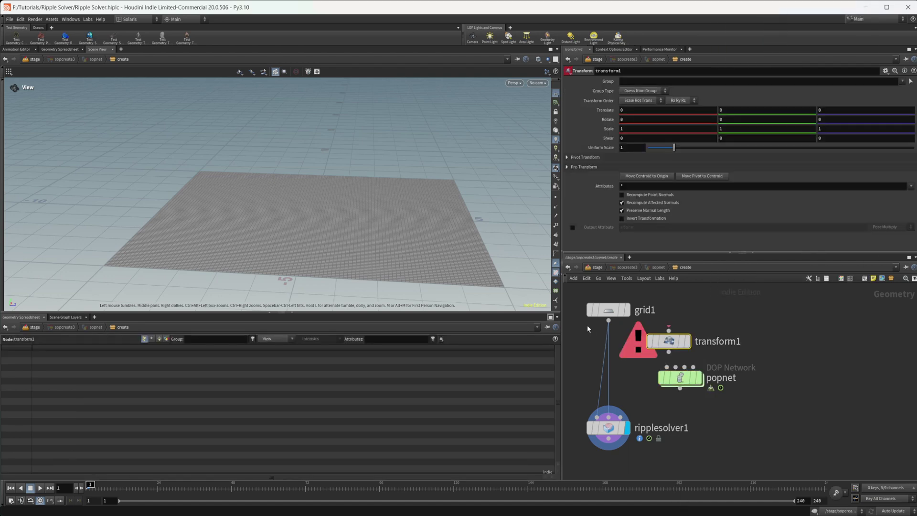
pyautogui.moveTo(608, 320); pyautogui.dragTo(669, 330)
pyautogui.moveTo(674, 381)
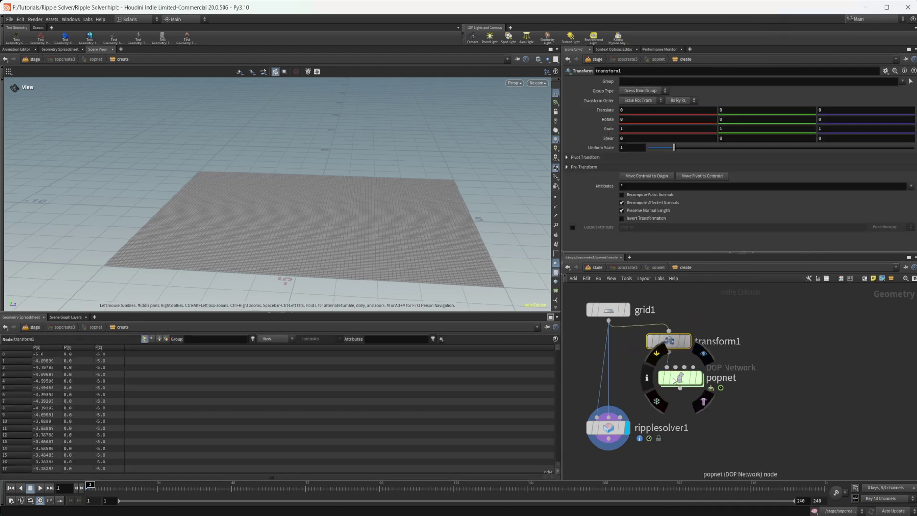
pyautogui.moveTo(674, 380); pyautogui.dragTo(676, 381)
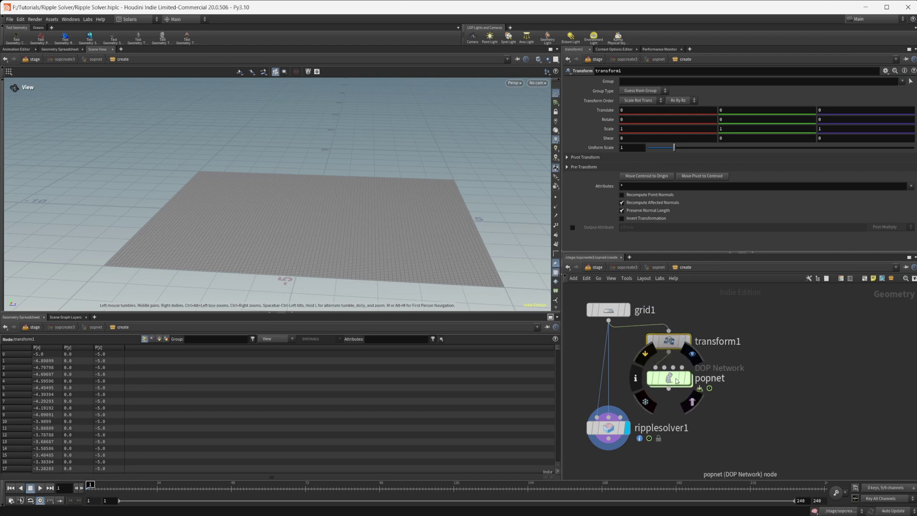
# - Display transform1, raise the grid copy by 2 in Y and set its uniform scale to 0.78
pyautogui.click(687, 341)
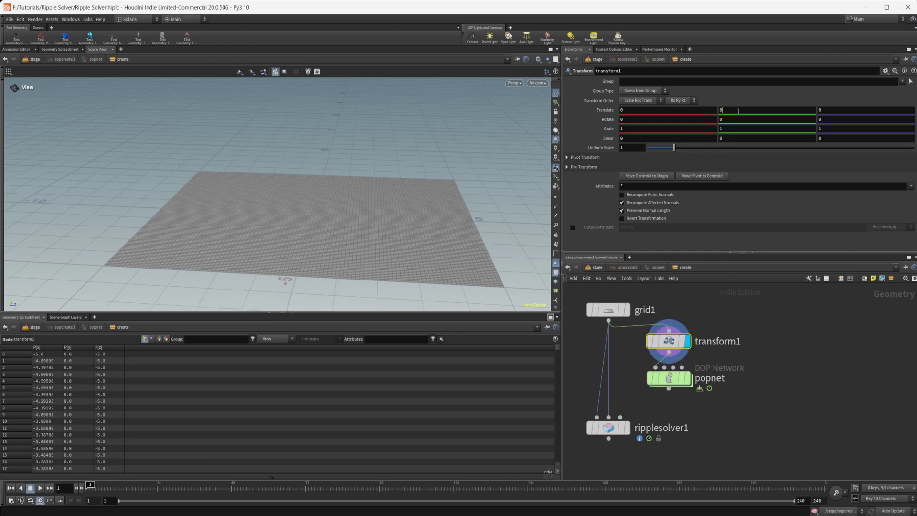
pyautogui.moveTo(737, 110); pyautogui.dragTo(696, 111)
pyautogui.write('2')
pyautogui.press('Return')
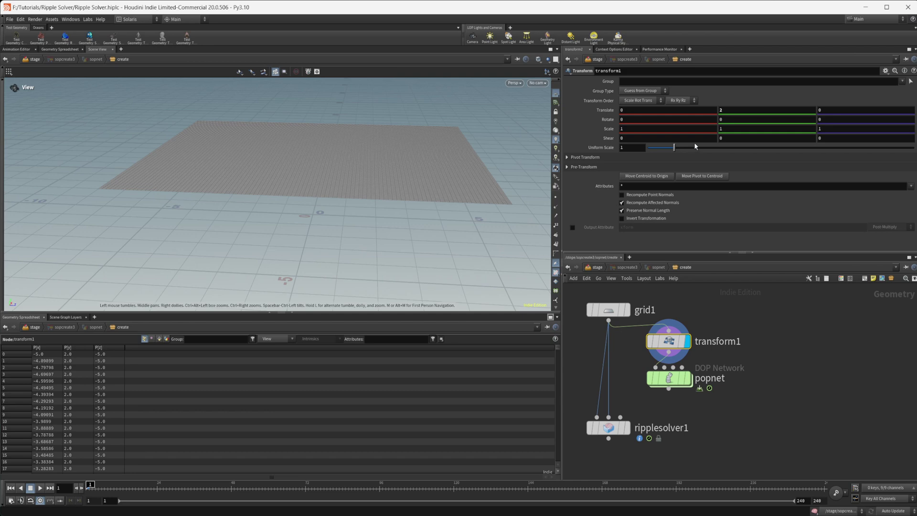
pyautogui.moveTo(674, 147); pyautogui.dragTo(668, 147)
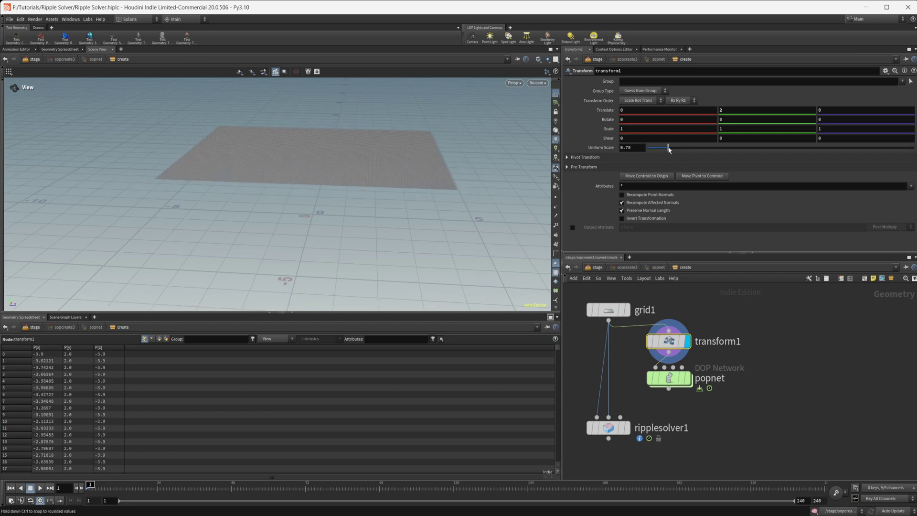
pyautogui.moveTo(426, 193); pyautogui.dragTo(328, 181)
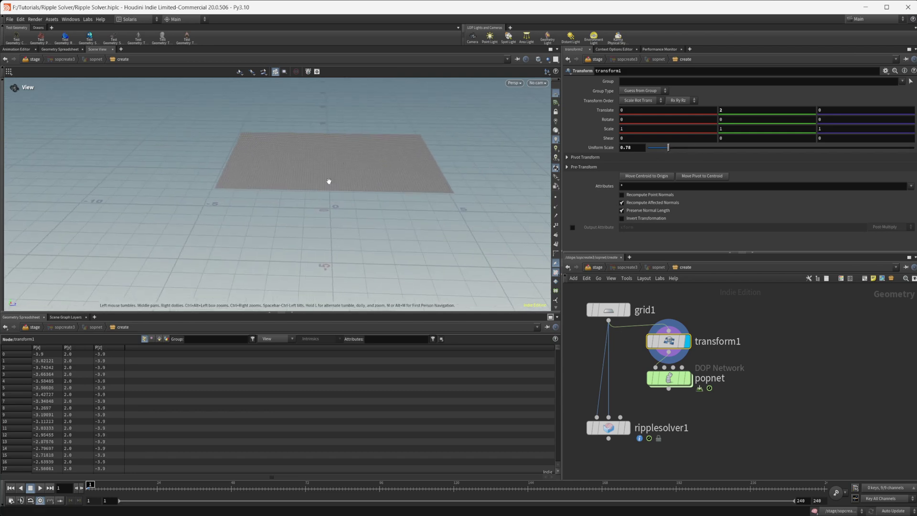
pyautogui.moveTo(288, 203); pyautogui.dragTo(317, 174)
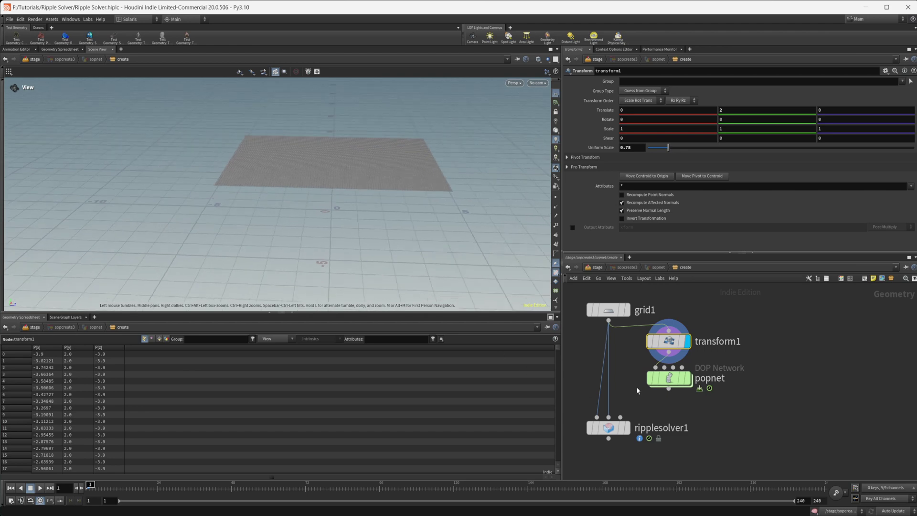
# - Move ripplesolver1 and popnet further down to space out the network, and go inside popnet
pyautogui.moveTo(696, 413); pyautogui.dragTo(698, 373, button='middle')
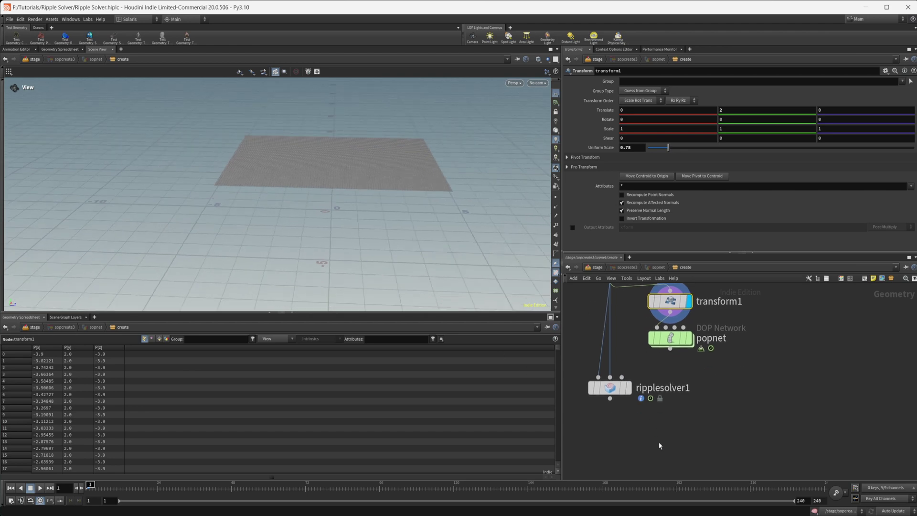
pyautogui.moveTo(606, 387); pyautogui.dragTo(604, 423)
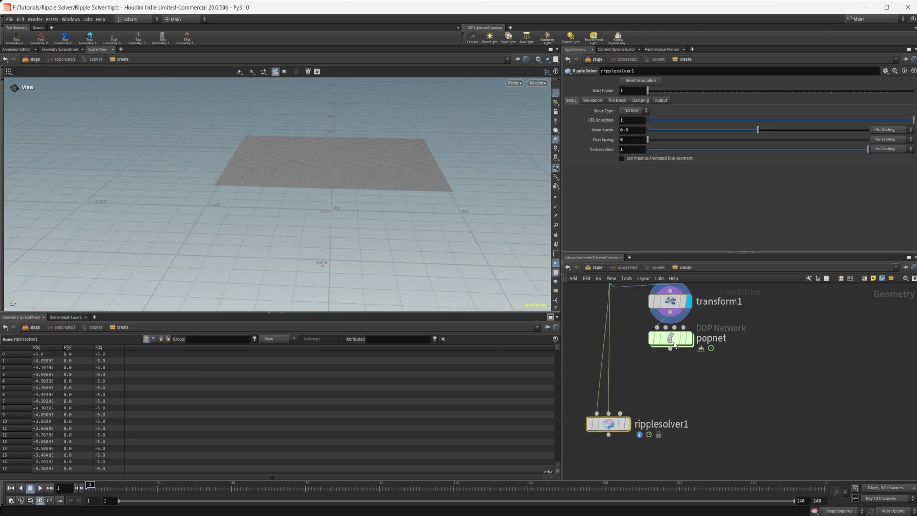
pyautogui.moveTo(671, 338); pyautogui.dragTo(671, 364)
pyautogui.doubleClick(665, 366)
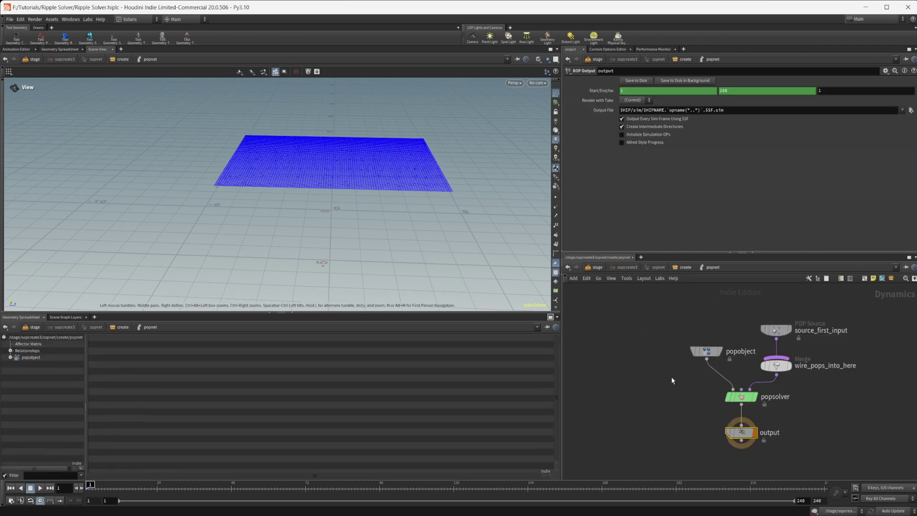
# - Move source_first_input further up from the merge node and turn off its guide display
pyautogui.moveTo(682, 387); pyautogui.dragTo(592, 438, button='middle')
pyautogui.moveTo(689, 386); pyautogui.dragTo(690, 341)
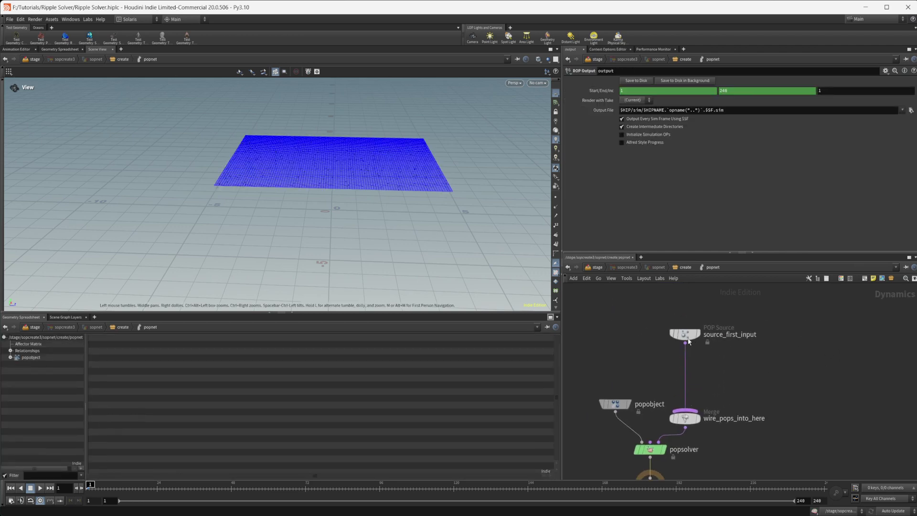
pyautogui.click(685, 335)
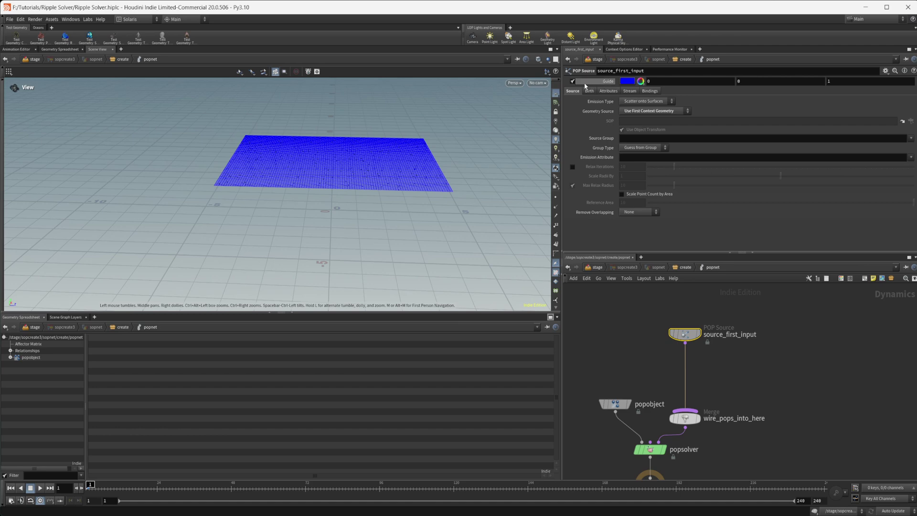
pyautogui.click(572, 81)
# - Set the POP source's Const. Activation to the expression $FF<30 and its Const. Birth Rate to 10
pyautogui.click(591, 92)
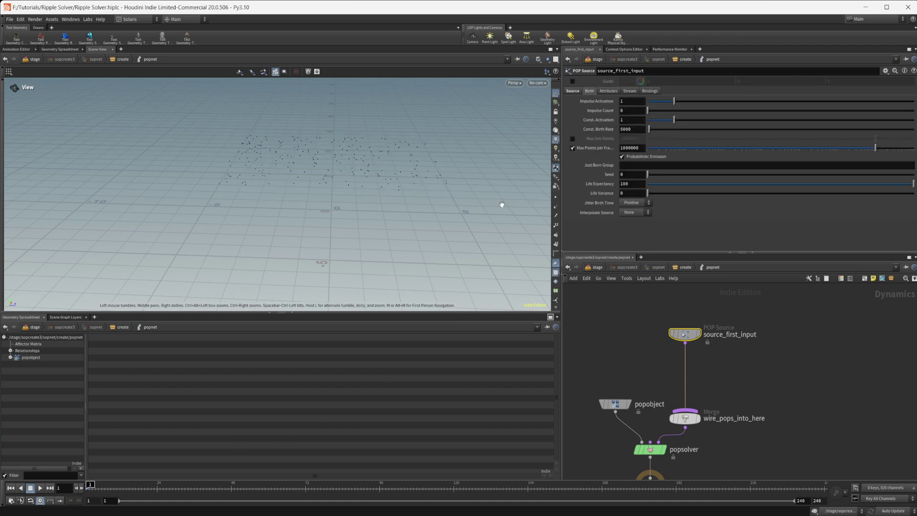
pyautogui.click(630, 119)
pyautogui.moveTo(581, 121)
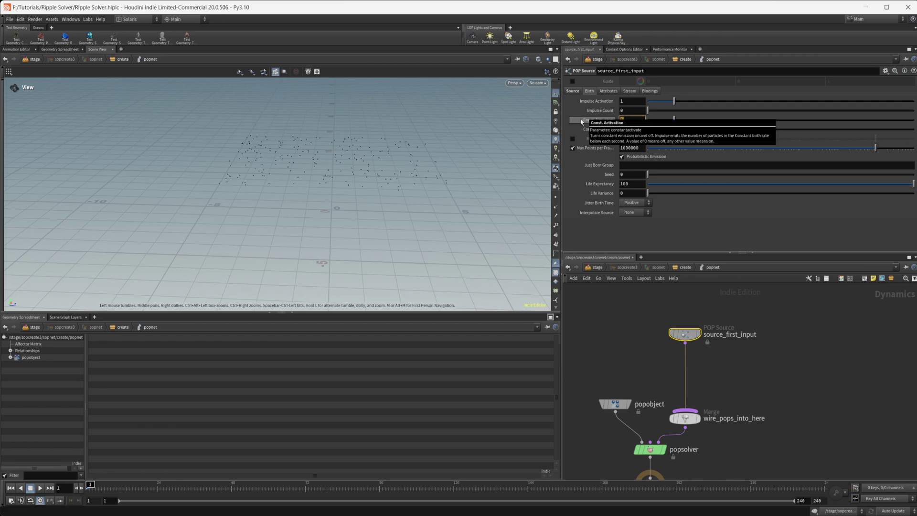
pyautogui.write('$FF<30')
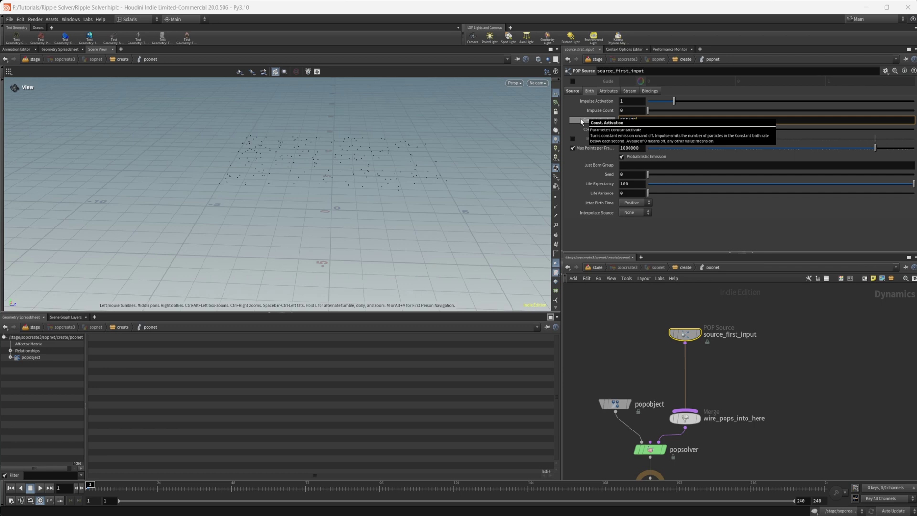
pyautogui.press('Return')
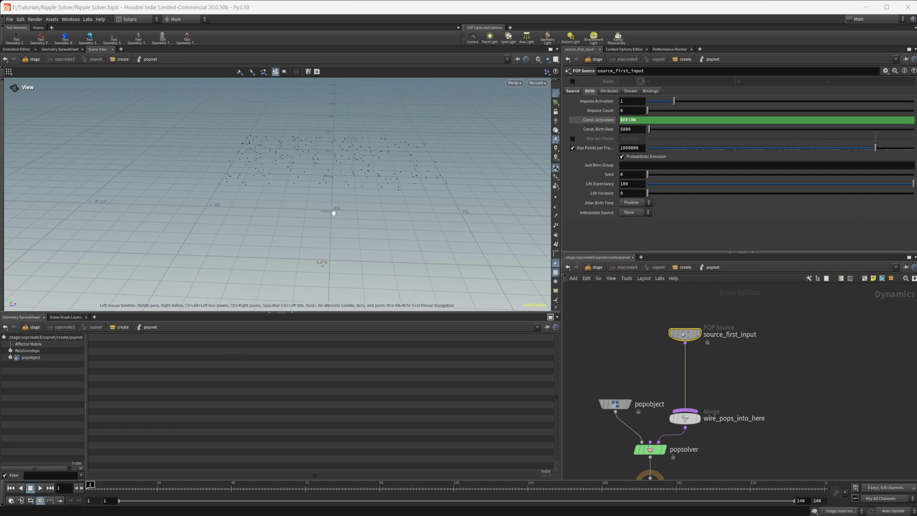
pyautogui.moveTo(638, 129); pyautogui.dragTo(576, 137)
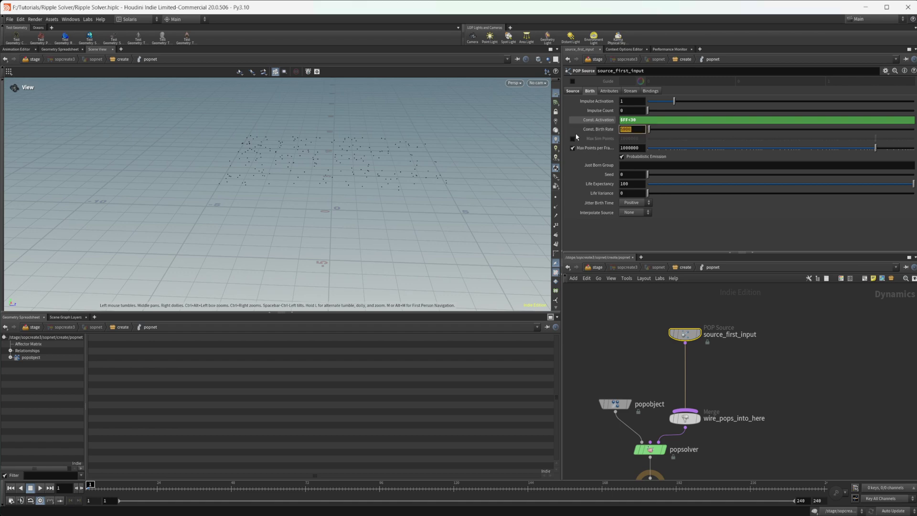
pyautogui.write('10')
pyautogui.press('Return')
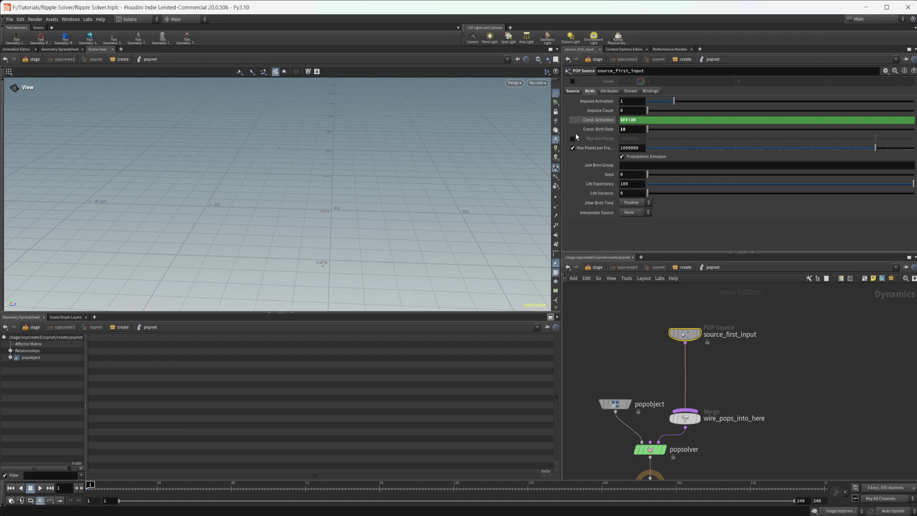
# - Move the output node down and insert a Gravity Force node between popsolver and output
pyautogui.moveTo(724, 385); pyautogui.dragTo(713, 352, button='middle')
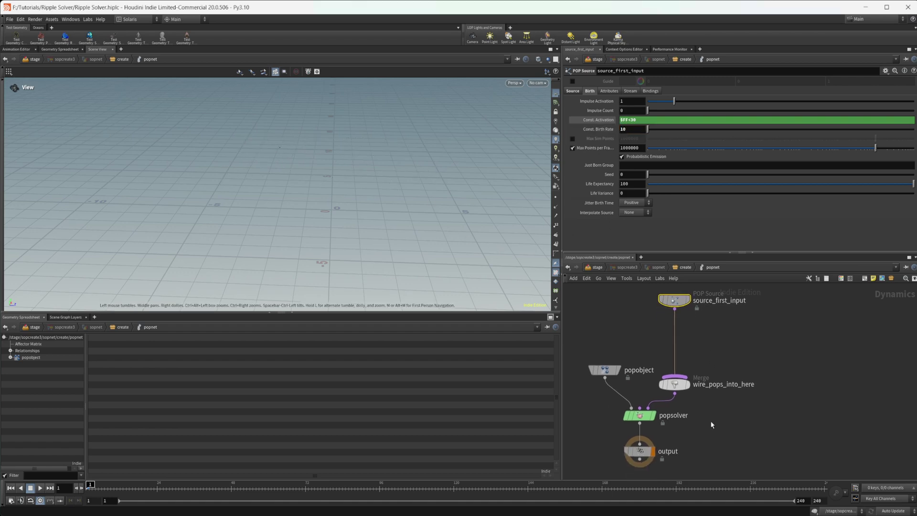
pyautogui.moveTo(711, 424); pyautogui.dragTo(716, 340, button='middle')
pyautogui.moveTo(646, 370); pyautogui.dragTo(645, 425)
pyautogui.press('Tab')
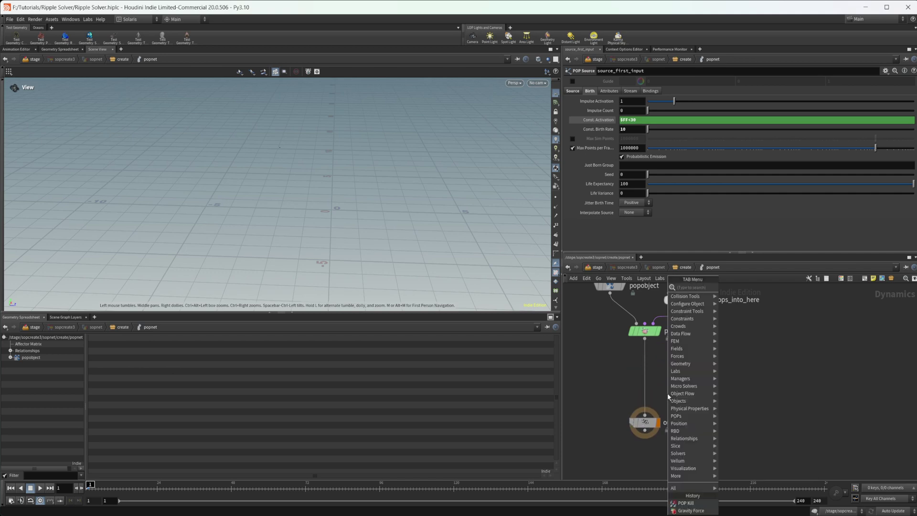
pyautogui.write('gravity')
pyautogui.press('Return')
pyautogui.click(667, 394)
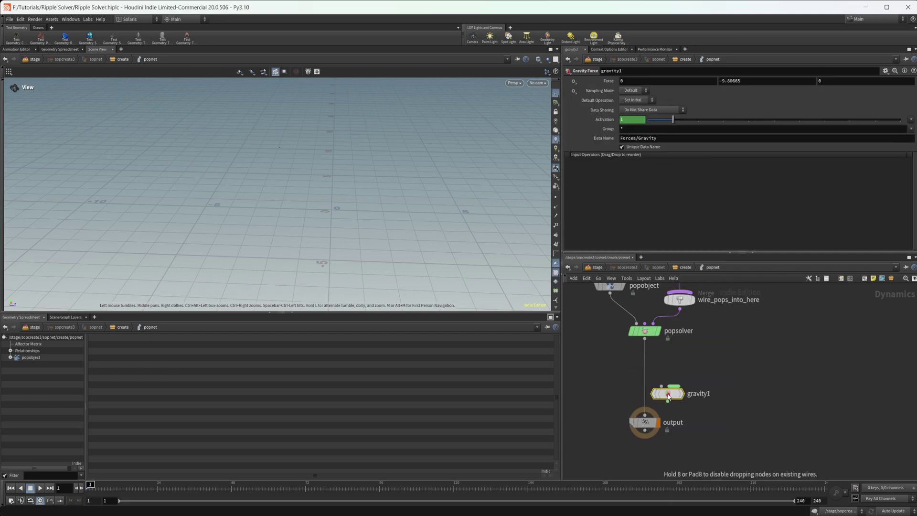
pyautogui.moveTo(728, 352); pyautogui.dragTo(719, 419, button='middle')
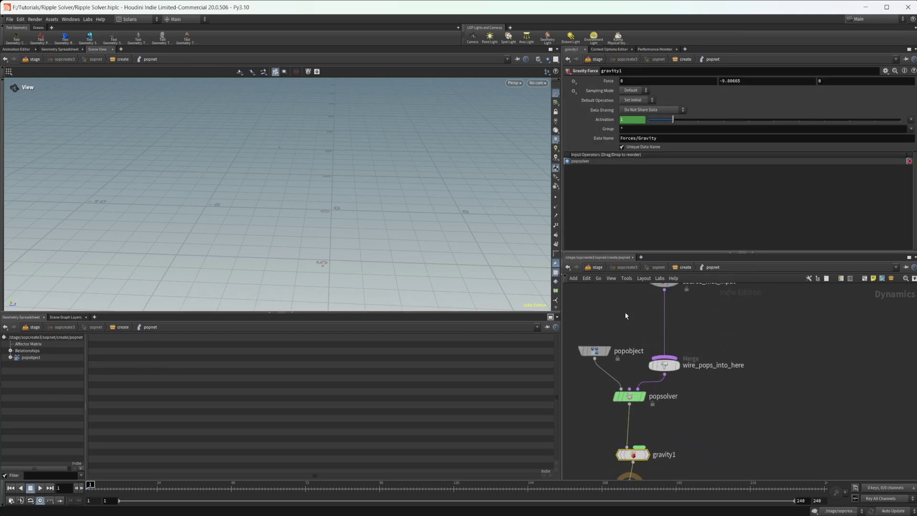
# - Add a POP Kill node and insert it on the wire between source_first_input and wire_pops_into_here
pyautogui.keyDown('alt'); pyautogui.moveTo(371, 243); pyautogui.dragTo(312, 224); pyautogui.keyUp('alt')
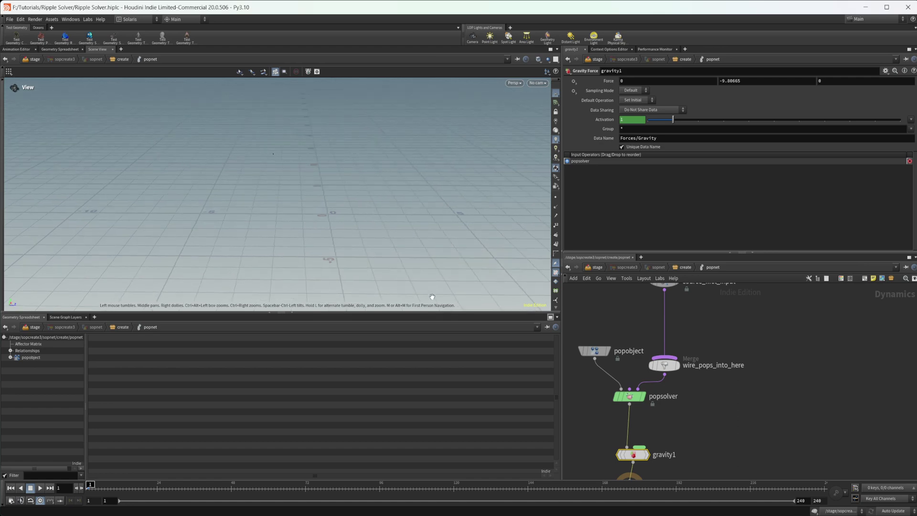
pyautogui.press('Tab')
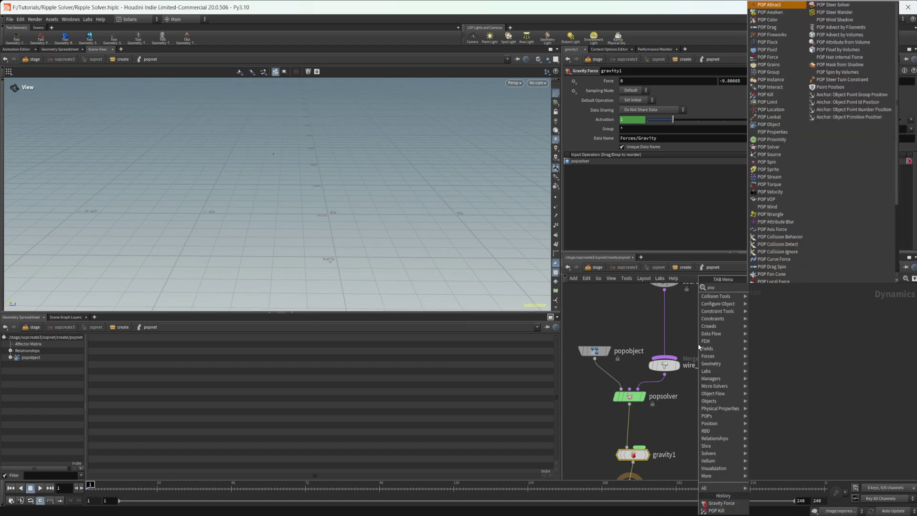
pyautogui.click(716, 510)
pyautogui.click(698, 343)
pyautogui.moveTo(699, 346); pyautogui.dragTo(673, 327)
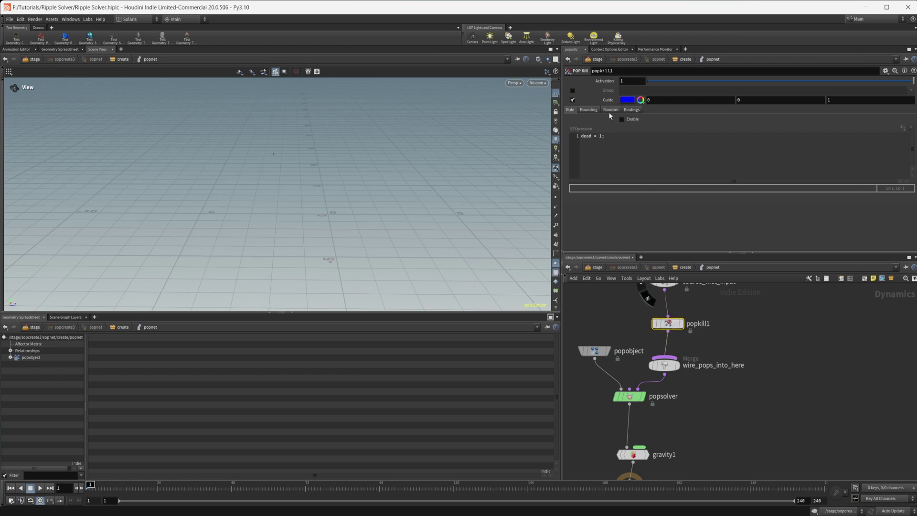
# - Enable bounding on popkill1 and set the bounding box size to 10 in X and 10 in Z
pyautogui.click(589, 109)
pyautogui.click(633, 120)
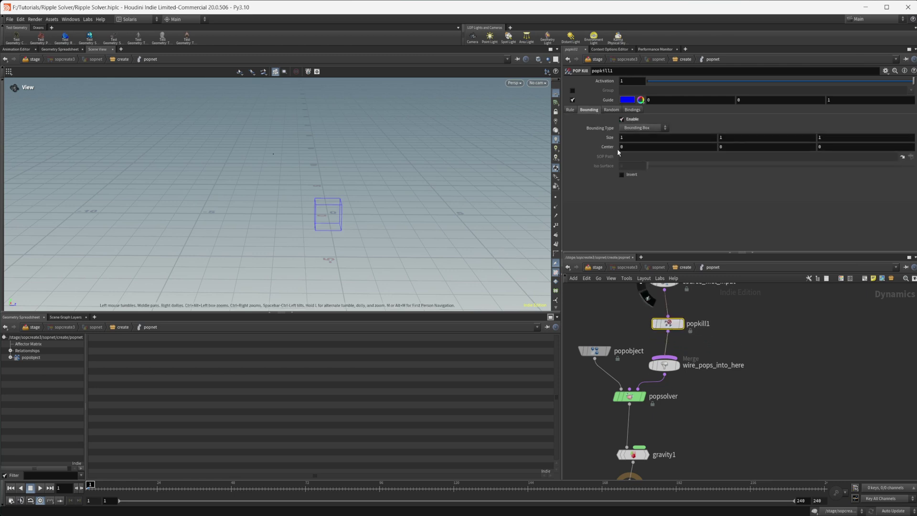
pyautogui.click(626, 137)
pyautogui.write('10')
pyautogui.press('Tab')
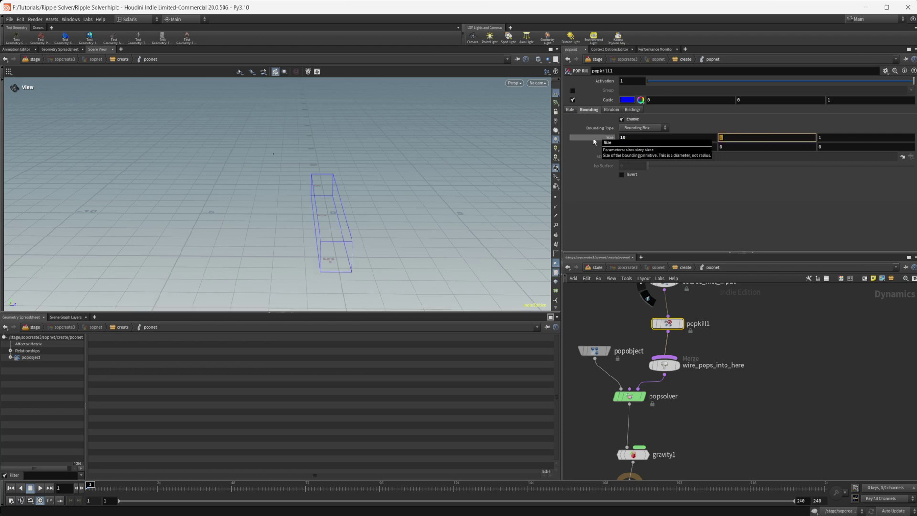
pyautogui.press('Tab')
pyautogui.write('10')
pyautogui.press('Return')
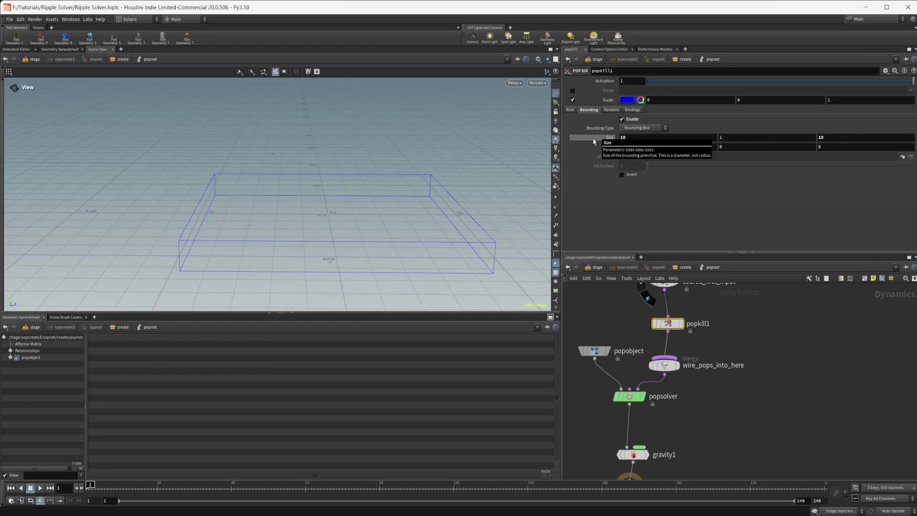
# - Set the center of popkill1's bounding box to -1 in Y
pyautogui.click(723, 148)
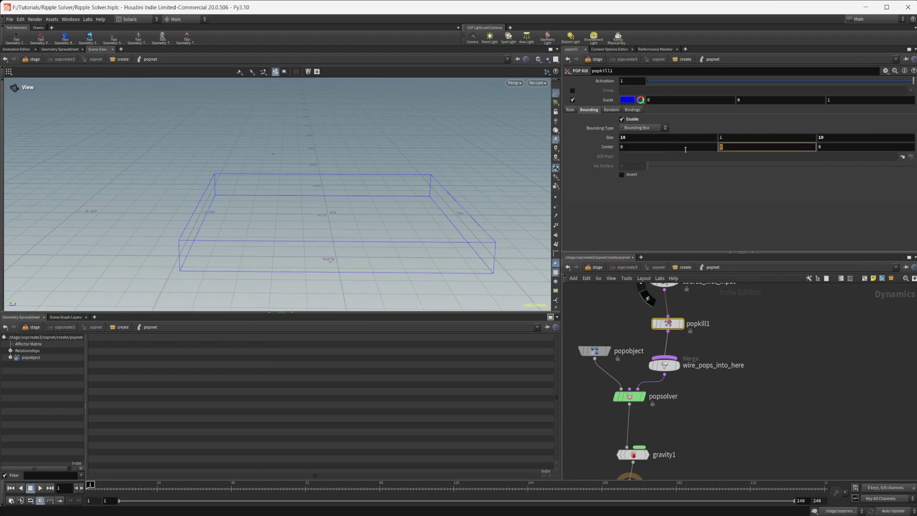
pyautogui.write('-1')
pyautogui.press('Return')
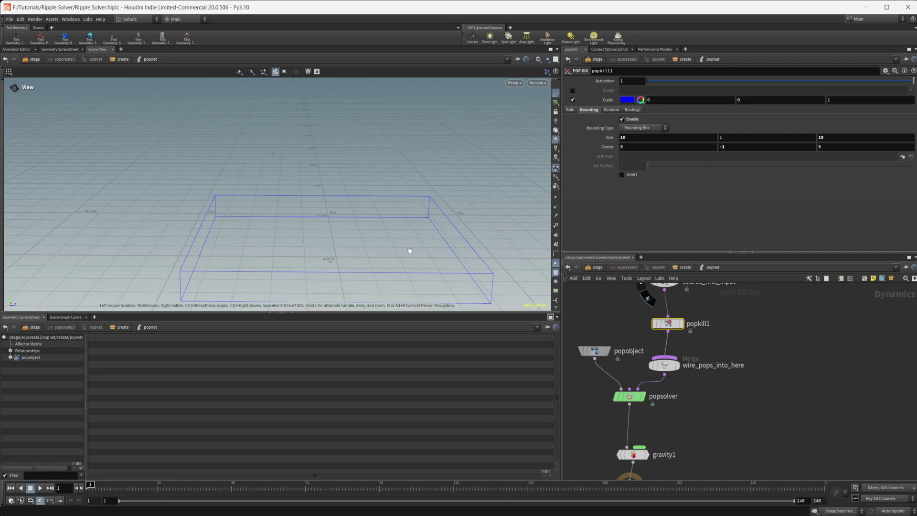
pyautogui.scroll(-1, 346, 243)
pyautogui.moveTo(345, 244); pyautogui.dragTo(292, 237, button='middle')
pyautogui.moveTo(293, 236); pyautogui.dragTo(294, 166)
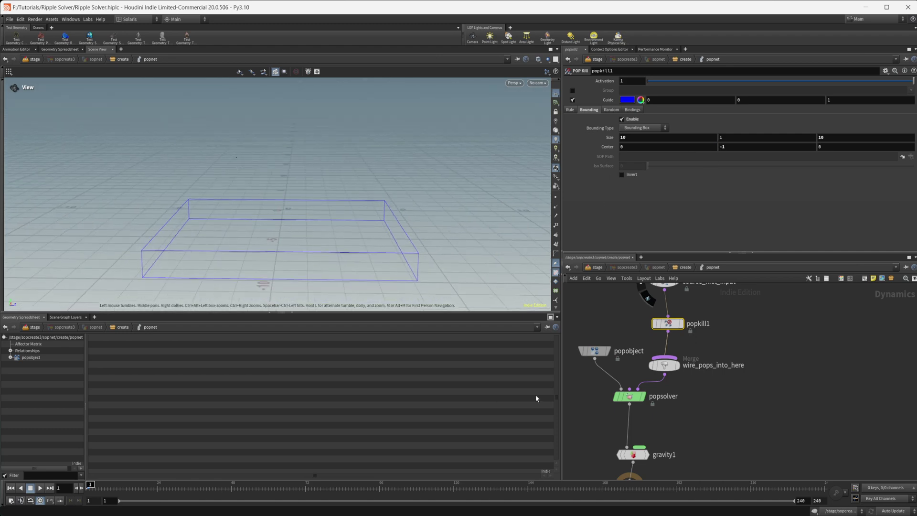
# - Return to the create network and move ripplesolver1 further down to make room below popnet
pyautogui.click(670, 267)
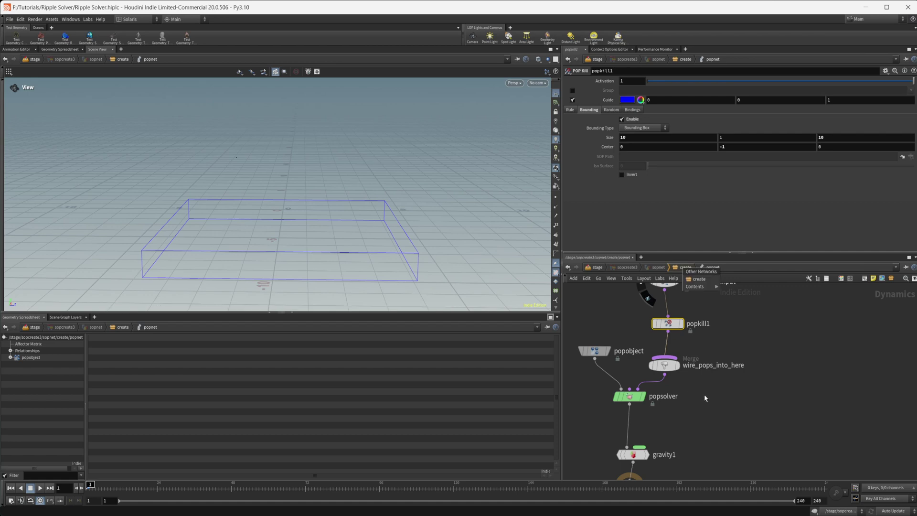
pyautogui.click(686, 268)
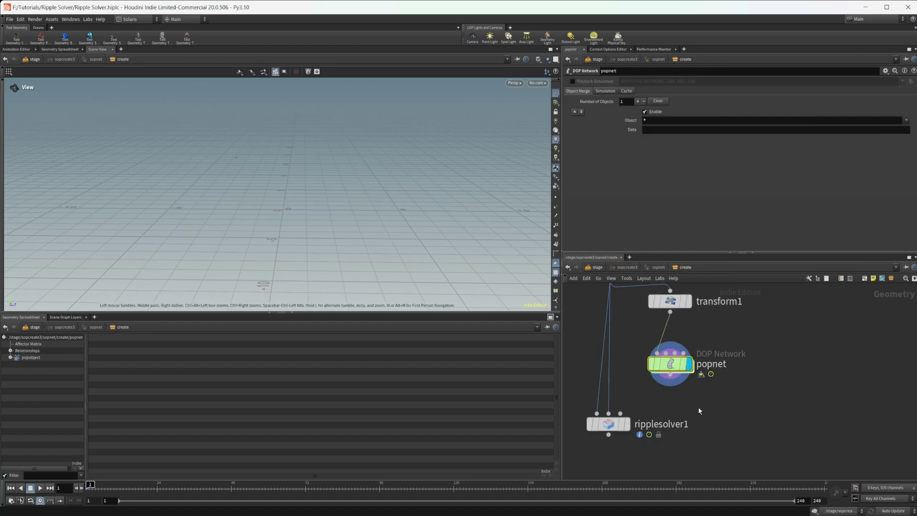
pyautogui.scroll(2, 642, 353)
pyautogui.moveTo(641, 352); pyautogui.dragTo(644, 428)
pyautogui.moveTo(710, 358); pyautogui.dragTo(676, 425, button='middle')
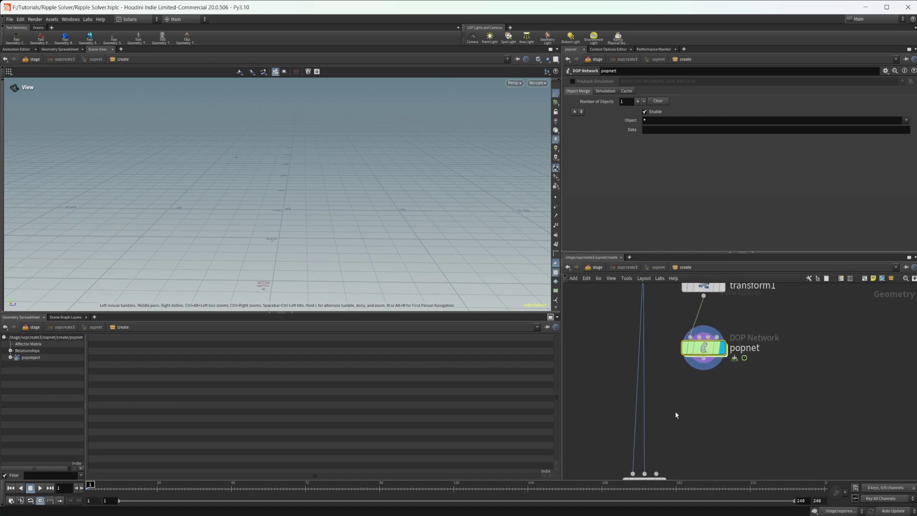
# - Add a Sphere node below popnet and set its primitive type to Polygon
pyautogui.press('Tab')
pyautogui.write('spl')
pyautogui.press('Return')
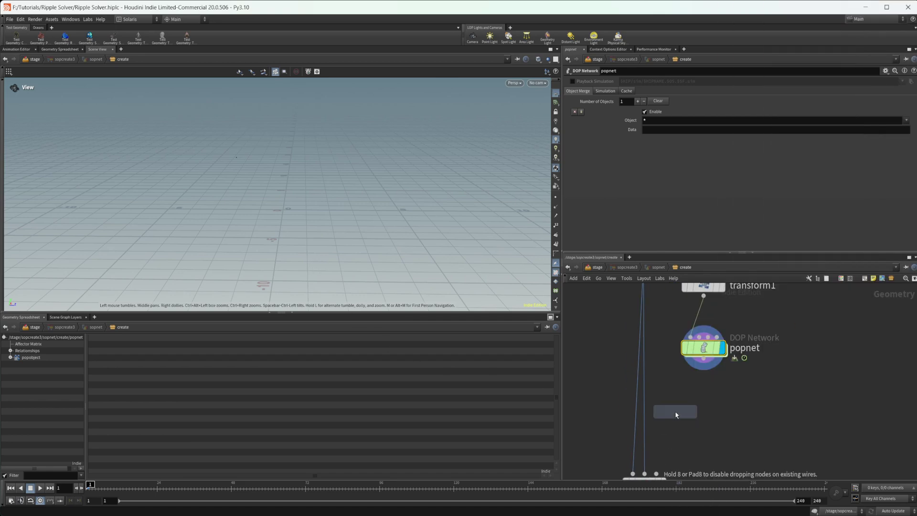
pyautogui.click(675, 415)
pyautogui.click(644, 82)
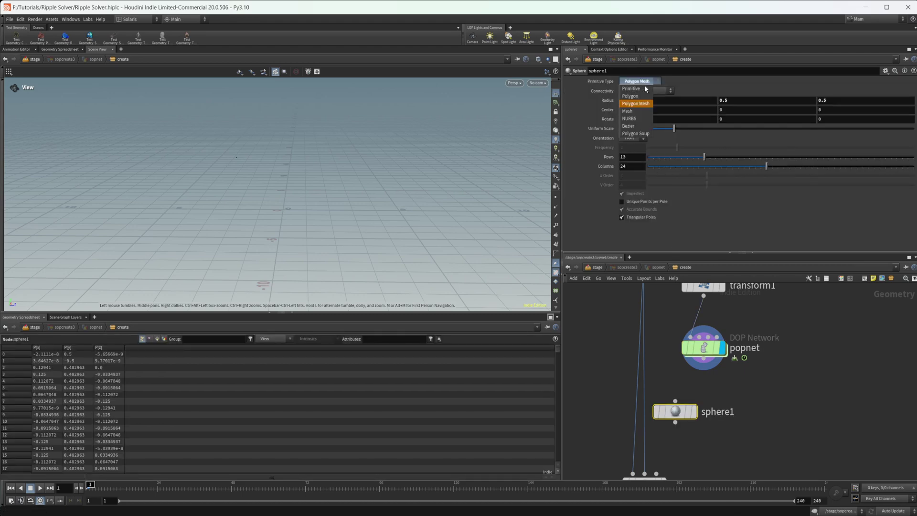
pyautogui.click(643, 82)
pyautogui.click(644, 82)
pyautogui.click(643, 102)
pyautogui.click(644, 83)
pyautogui.click(641, 95)
# - Add a Copy to Points node fed by sphere1, connect popnet to its second input and display it
pyautogui.moveTo(731, 436); pyautogui.dragTo(711, 382, button='middle')
pyautogui.press('Tab')
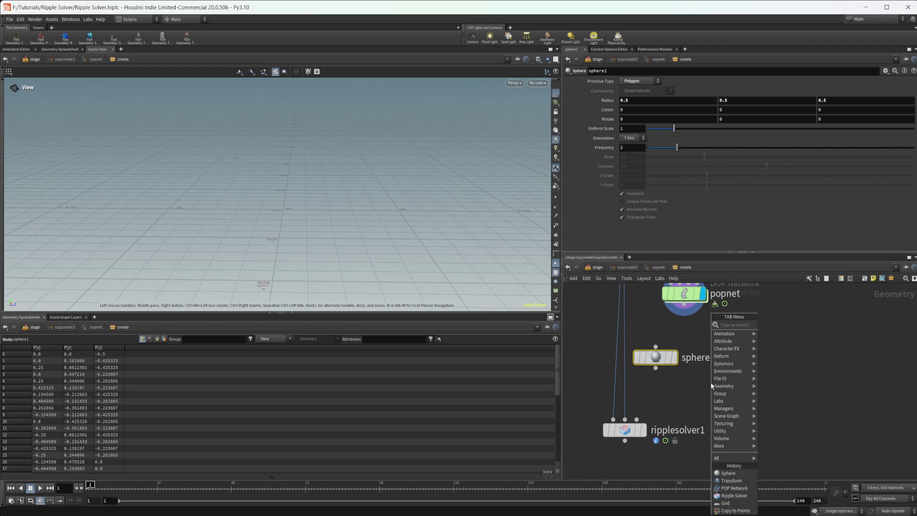
pyautogui.write('copy to')
pyautogui.press('Down')
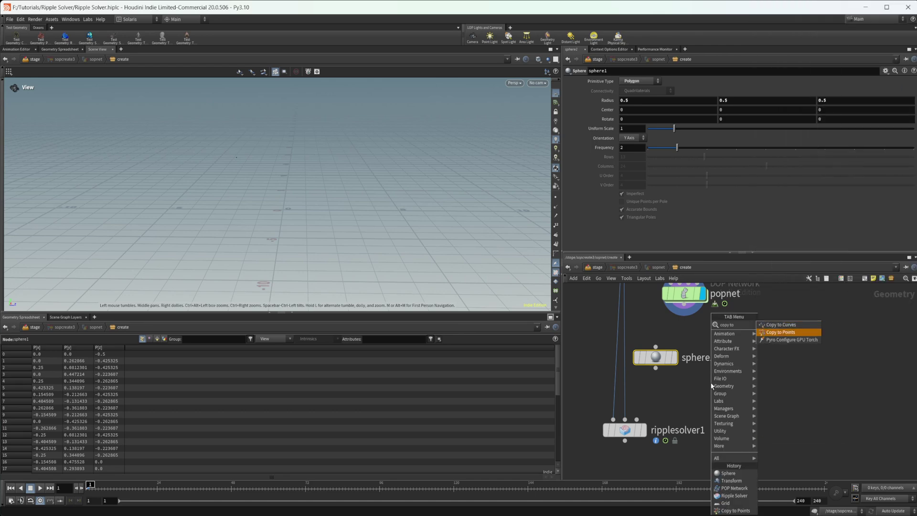
pyautogui.press('Return')
pyautogui.click(711, 386)
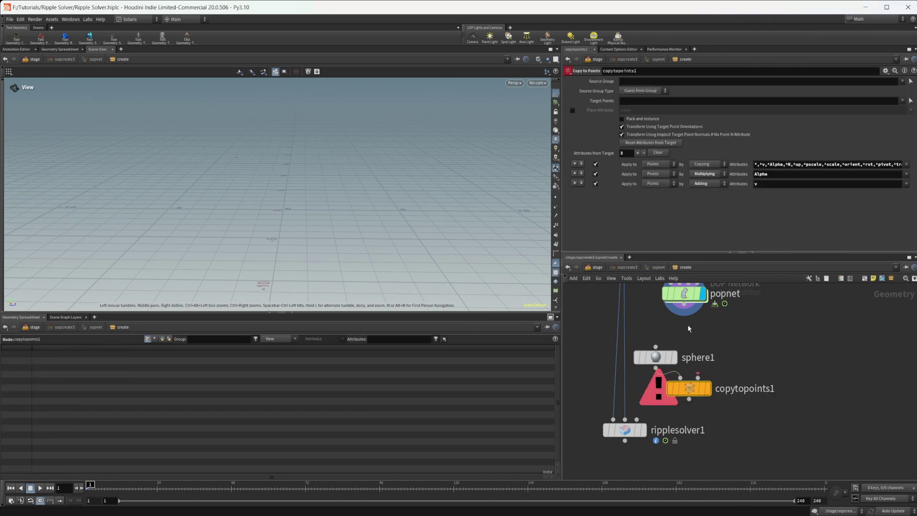
pyautogui.click(697, 377)
pyautogui.click(706, 387)
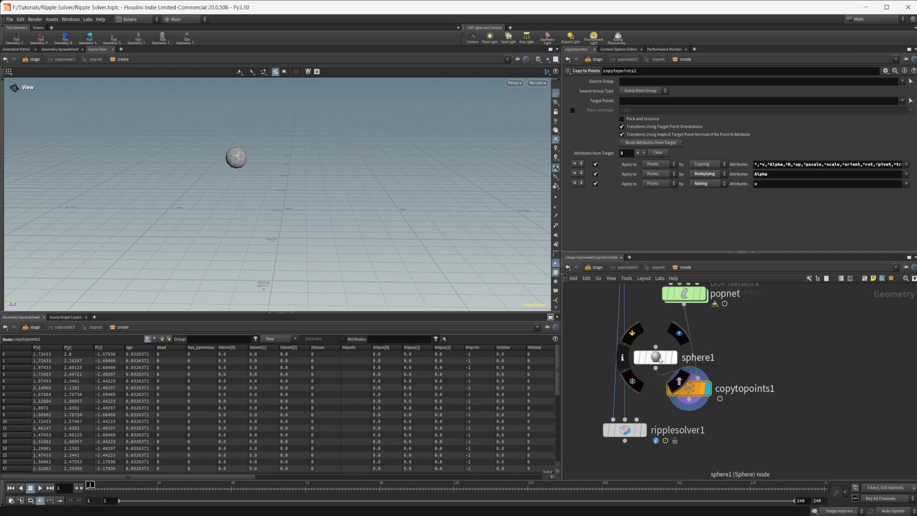
# - Reduce sphere1's uniform scale to 0.19
pyautogui.click(655, 357)
pyautogui.moveTo(673, 128); pyautogui.dragTo(652, 135)
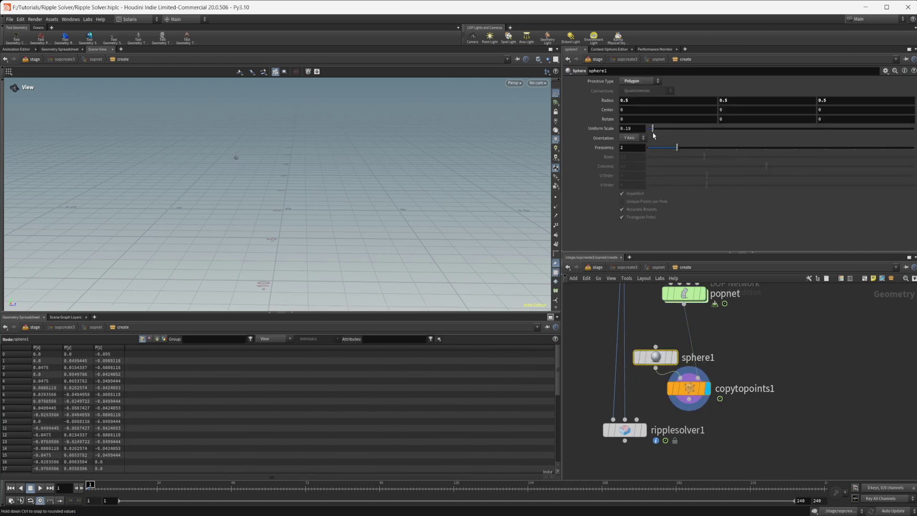
pyautogui.moveTo(301, 239); pyautogui.dragTo(270, 258, button='right')
# - Connect copytopoints1 to the third input of ripplesolver1 and display ripplesolver1
pyautogui.moveTo(711, 437); pyautogui.dragTo(711, 370, button='middle')
pyautogui.moveTo(689, 339); pyautogui.dragTo(628, 398)
pyautogui.click(629, 397)
pyautogui.press('r')
pyautogui.scroll(6, 314, 255)
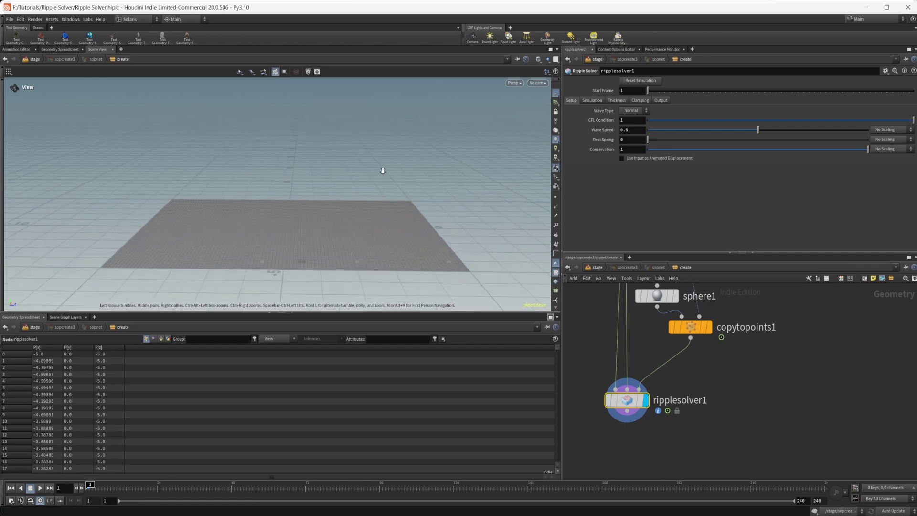
# - Play the simulation from the start to preview the ripples on the surface, and stop playback
pyautogui.click(40, 488)
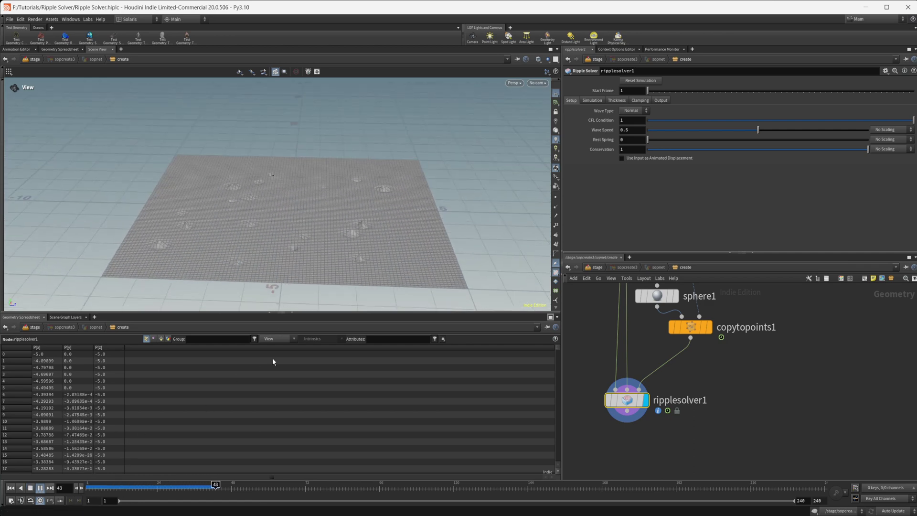
pyautogui.click(38, 488)
# - Move sphere1 slightly up to leave more space above copytopoints1
pyautogui.moveTo(711, 359); pyautogui.dragTo(703, 429, button='middle')
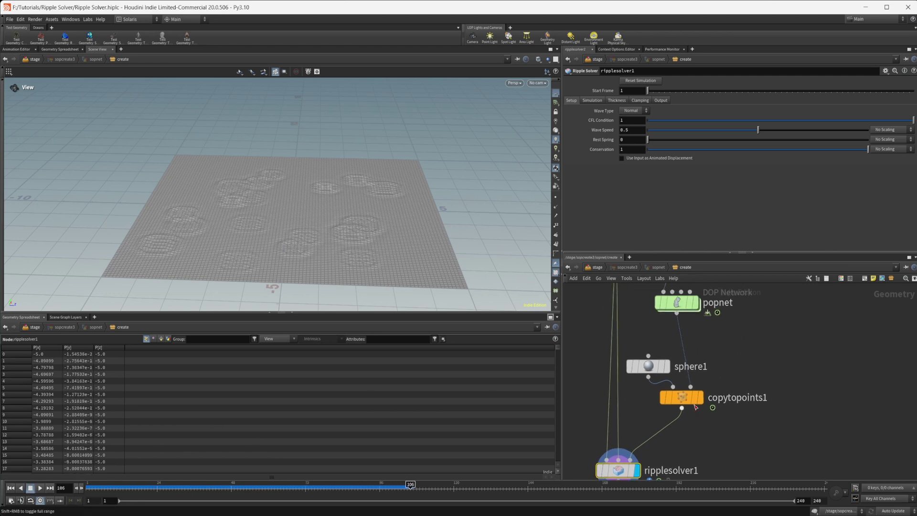
pyautogui.moveTo(650, 367); pyautogui.dragTo(651, 355)
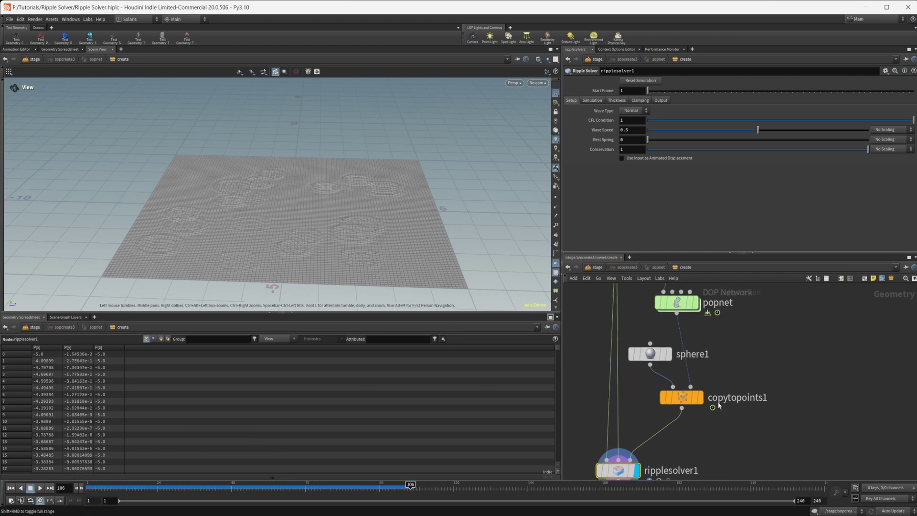
# - Set the Y translation of transform1 to 8 to raise the particle emission grid
pyautogui.moveTo(749, 374); pyautogui.dragTo(745, 433, button='middle')
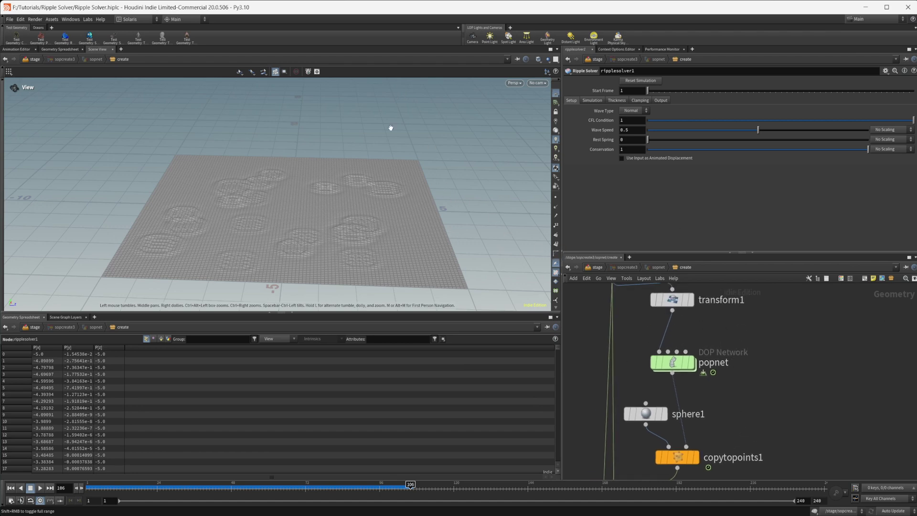
pyautogui.moveTo(313, 260); pyautogui.dragTo(302, 258)
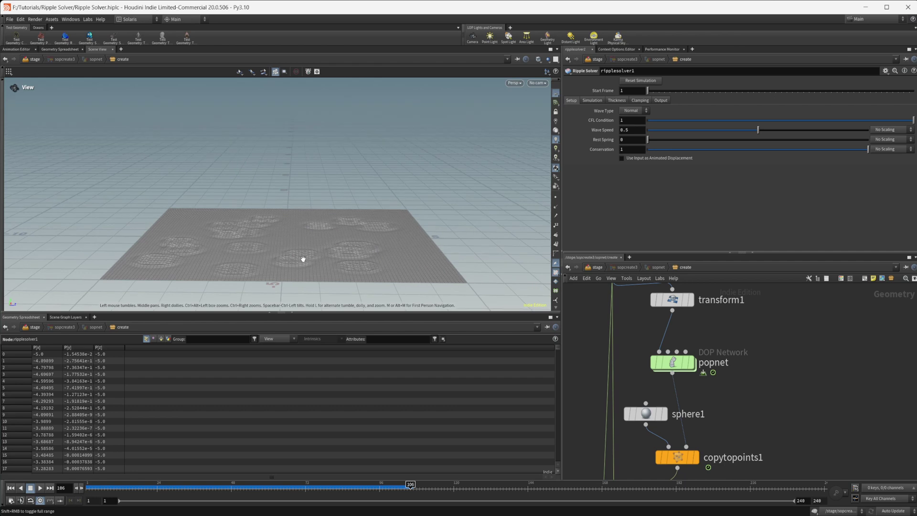
pyautogui.moveTo(716, 352); pyautogui.dragTo(705, 391, button='middle')
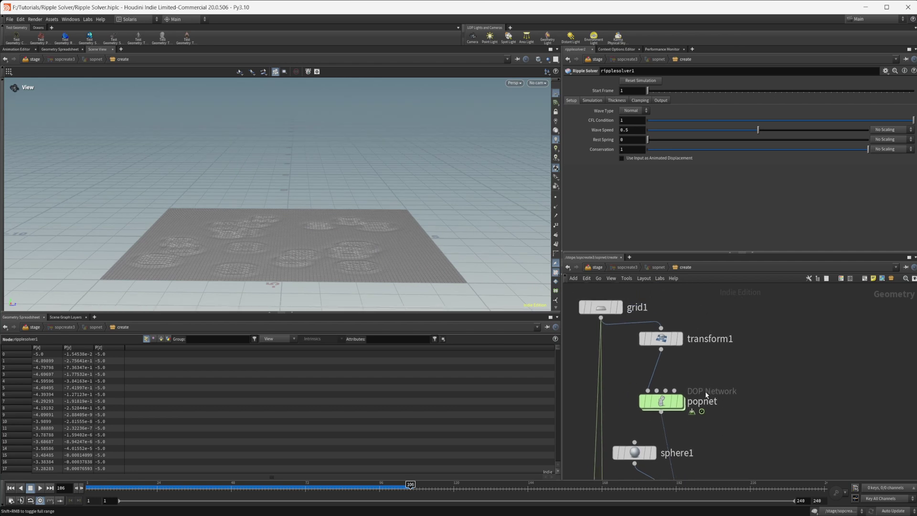
pyautogui.click(666, 340)
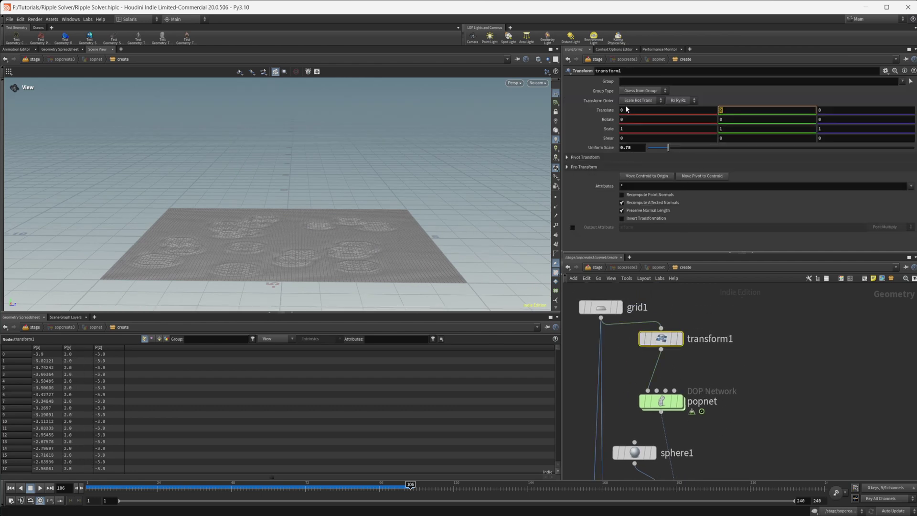
pyautogui.write('8')
pyautogui.press('Return')
# - Turn on the template flag of copytopoints1 to show the falling spheres together with the ripple surface
pyautogui.moveTo(666, 479); pyautogui.dragTo(661, 400, button='middle')
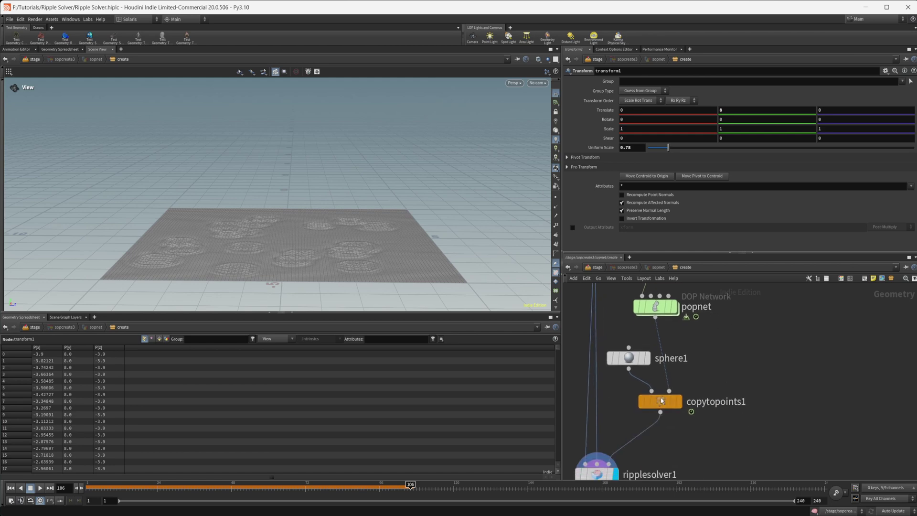
pyautogui.moveTo(660, 401)
pyautogui.click(683, 425)
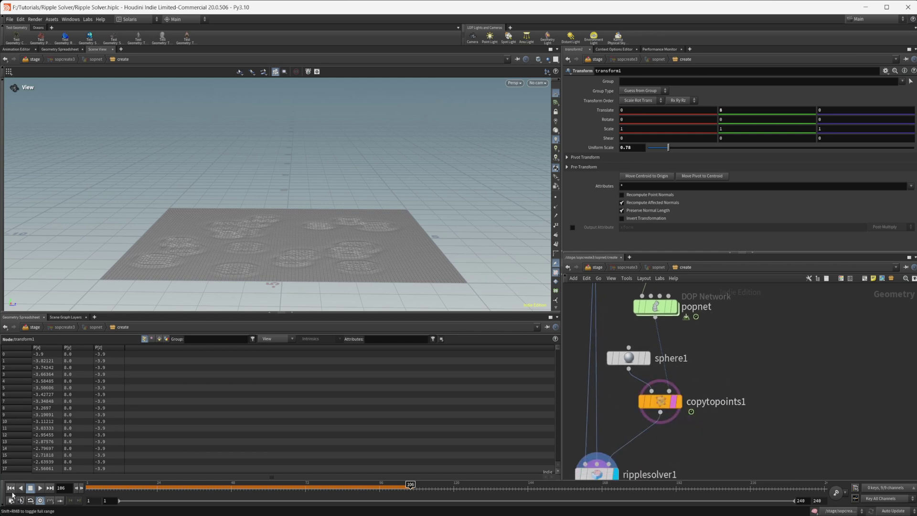
# - Play the simulation from the start to preview the spheres falling onto the surface, and stop playback
pyautogui.click(31, 489)
pyautogui.click(39, 489)
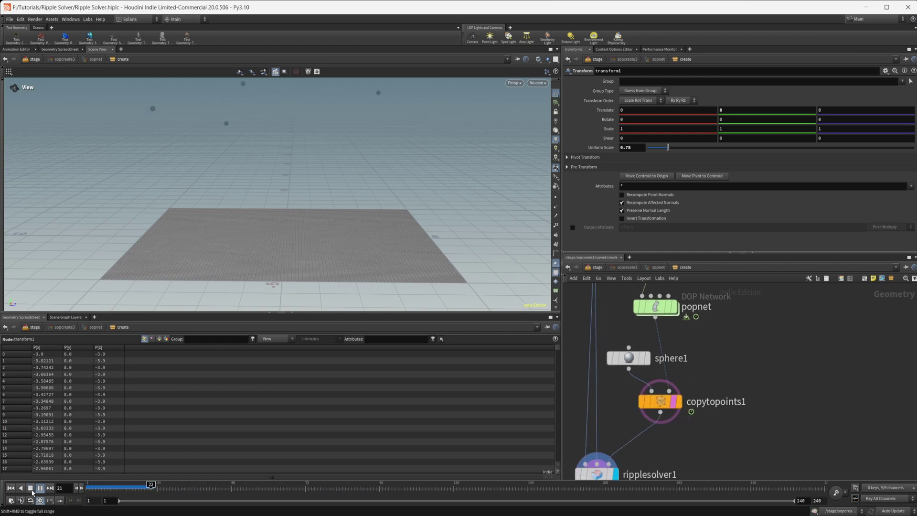
pyautogui.click(30, 488)
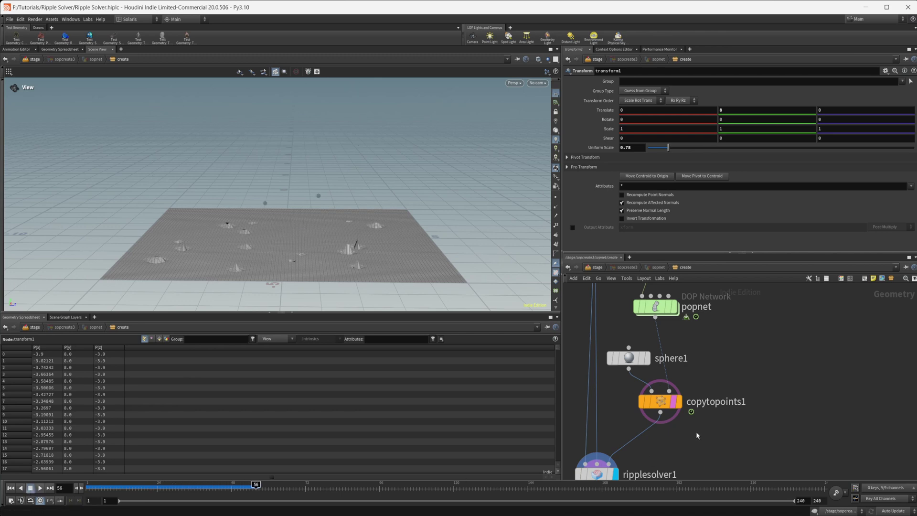
# - Reduce sphere1's uniform scale to 0.07, and replay and scrub the simulation to check the impacts on the surface
pyautogui.click(635, 356)
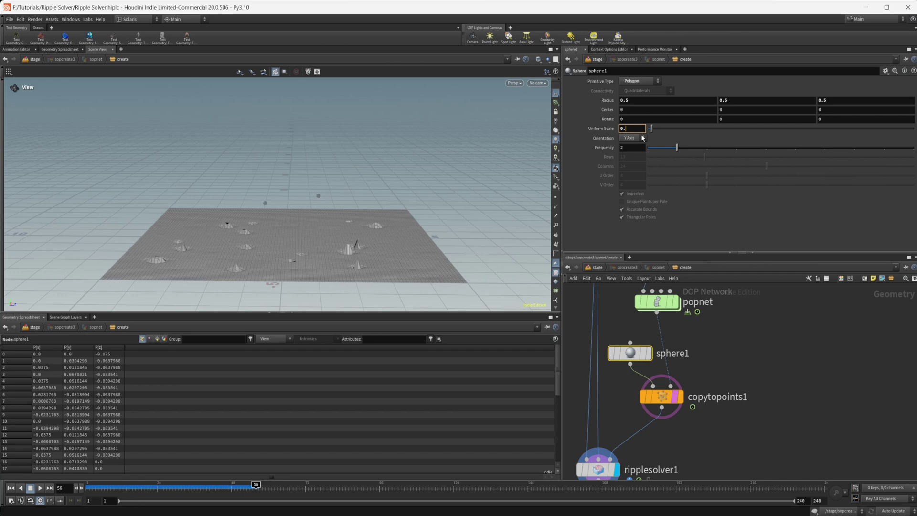
pyautogui.click(11, 488)
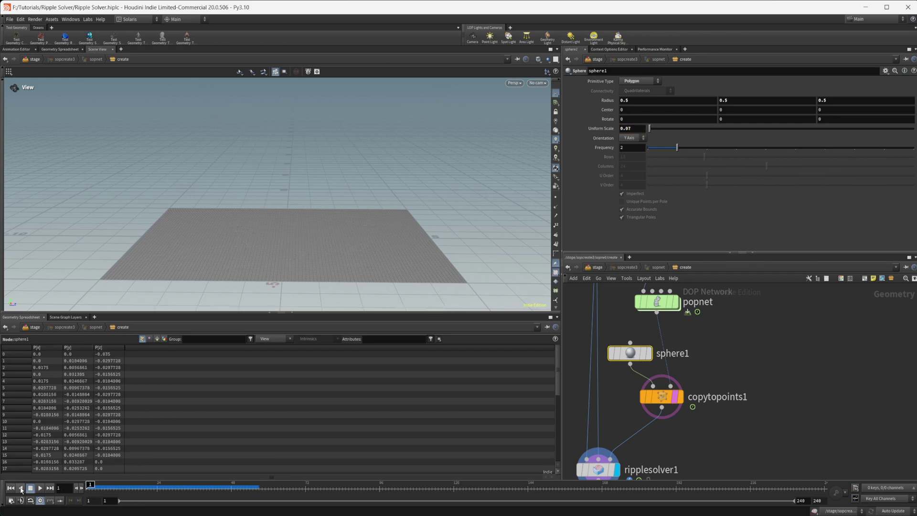
pyautogui.click(40, 487)
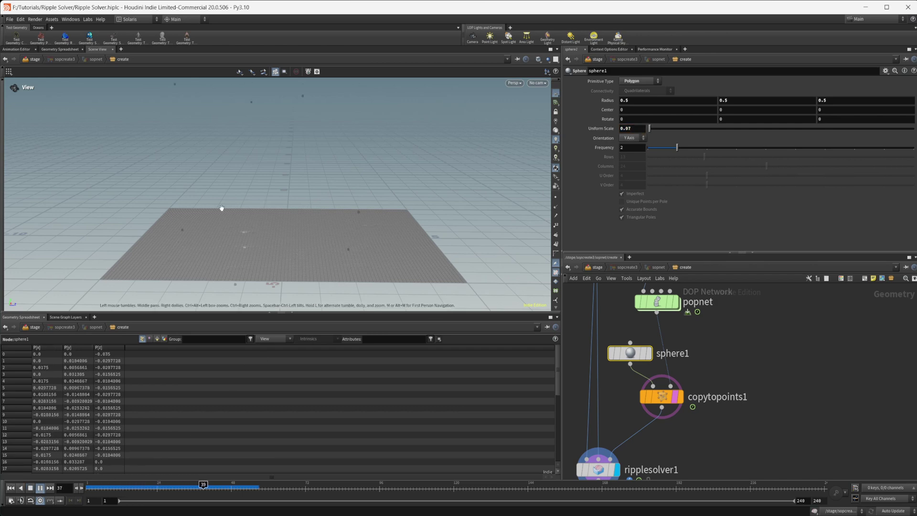
pyautogui.click(31, 488)
pyautogui.moveTo(115, 487); pyautogui.dragTo(104, 485)
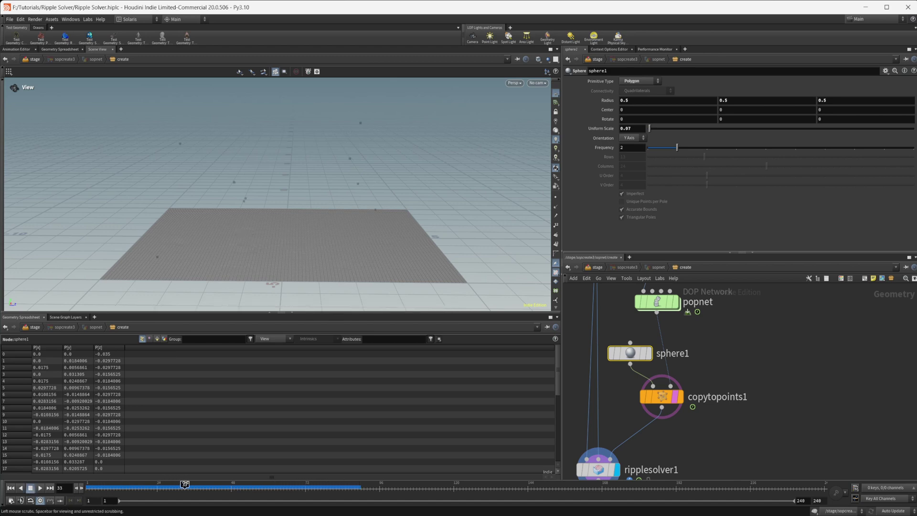
pyautogui.moveTo(169, 283); pyautogui.dragTo(165, 280)
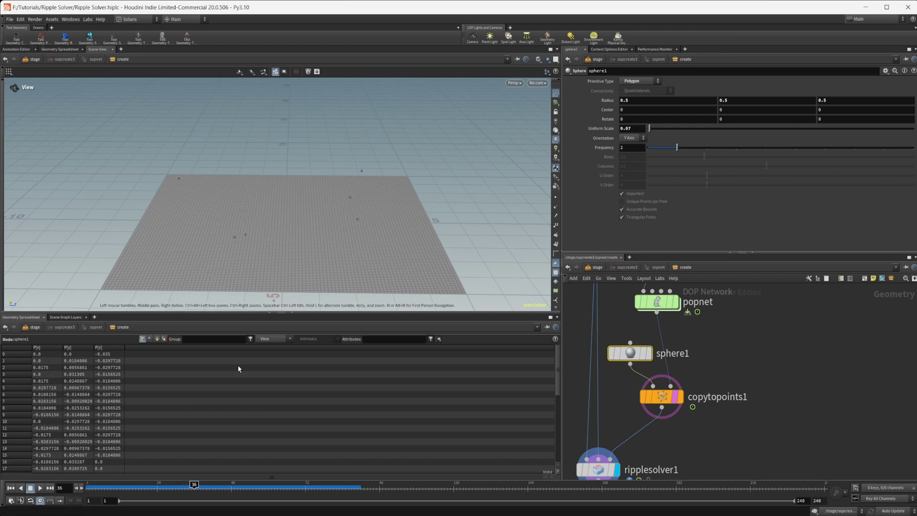
# - Set the Global Substep of ripplesolver1 to 4
pyautogui.moveTo(764, 363); pyautogui.dragTo(787, 343, button='middle')
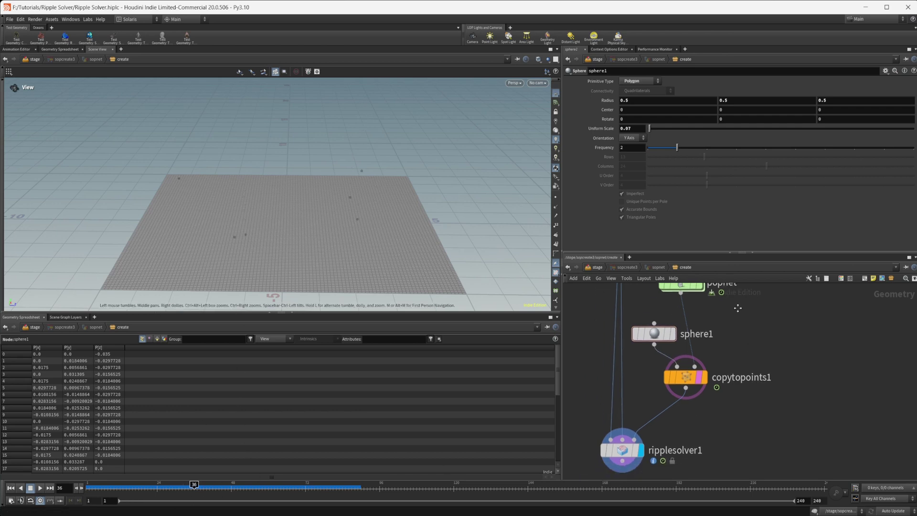
pyautogui.click(620, 448)
pyautogui.click(602, 102)
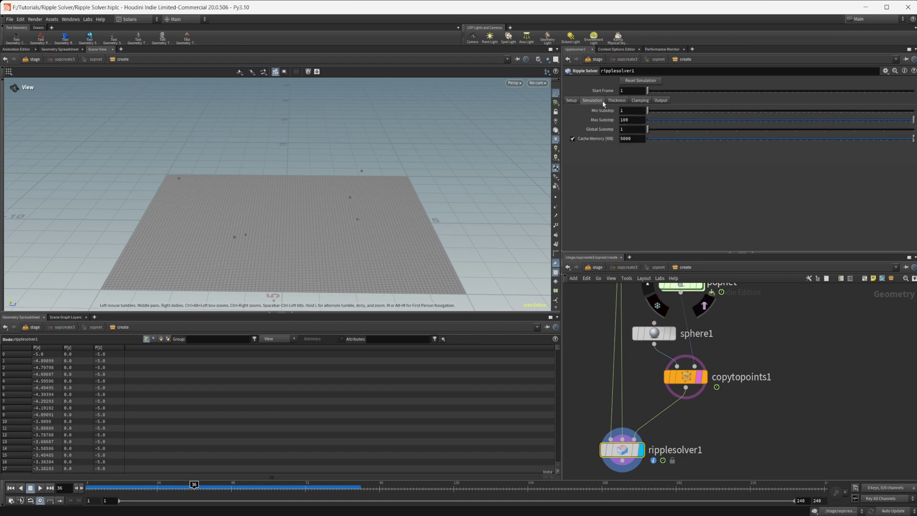
pyautogui.click(636, 110)
pyautogui.click(626, 129)
pyautogui.write('4')
pyautogui.press('Return')
# - Reset the ripple simulation, play it from the first frame to compare the impacts, and return to the start
pyautogui.click(10, 489)
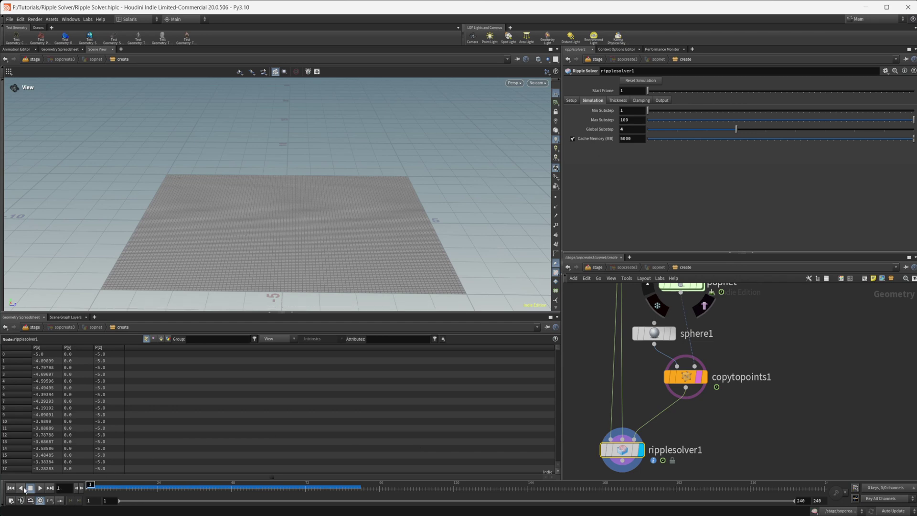
pyautogui.click(633, 80)
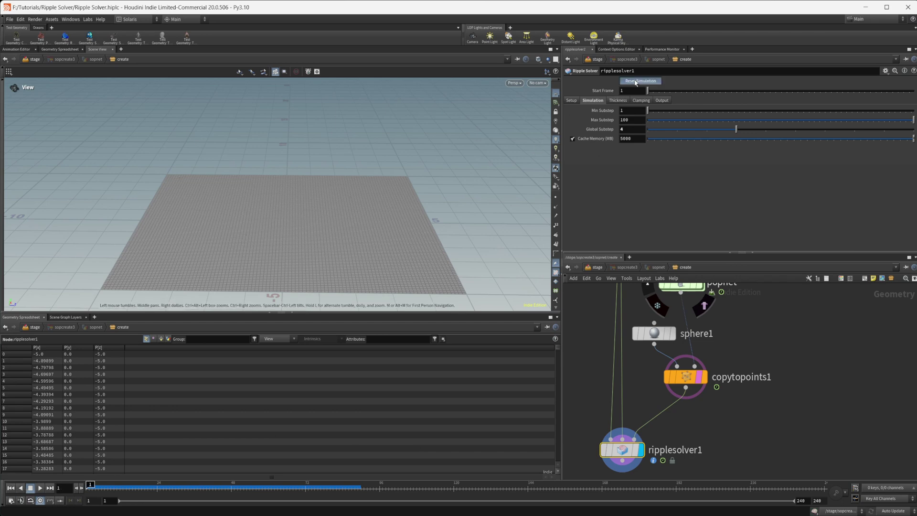
pyautogui.click(41, 486)
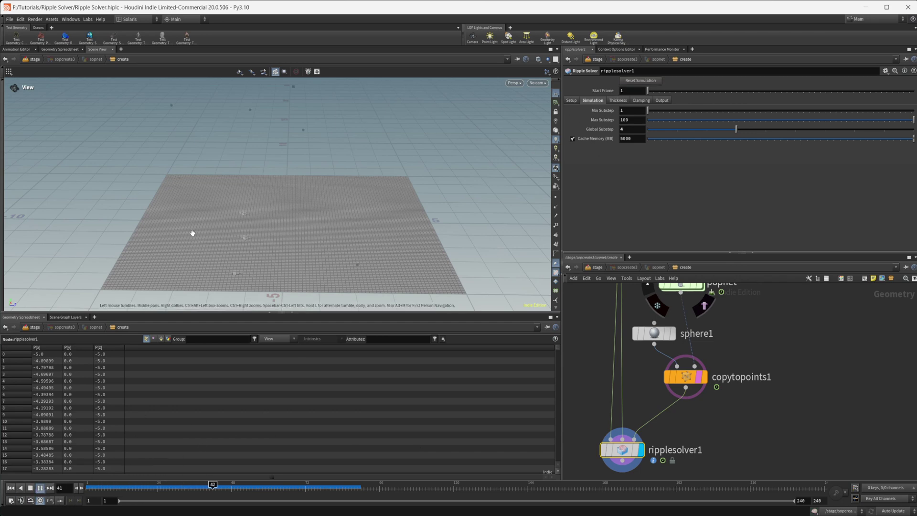
pyautogui.click(30, 488)
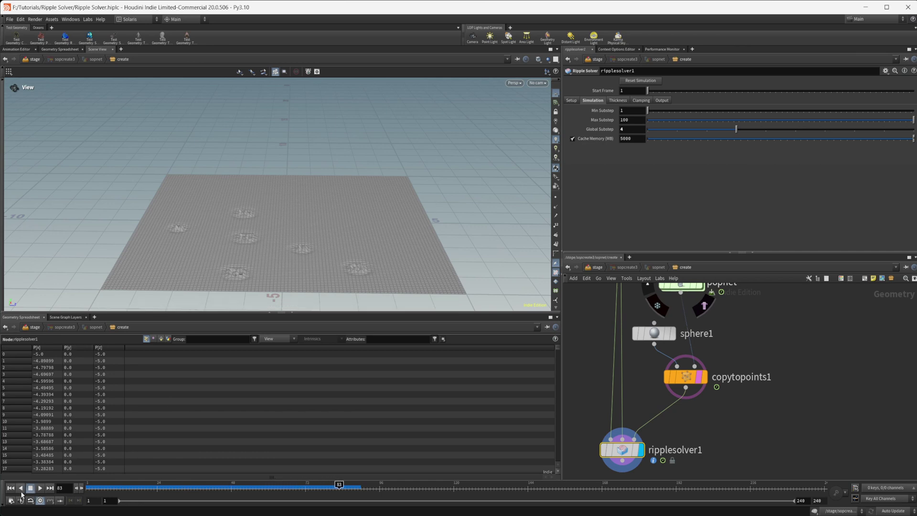
pyautogui.click(11, 488)
# - Raise ripplesolver1's Min Substep to 39 and play the simulation to check the ripples
pyautogui.moveTo(648, 111); pyautogui.dragTo(712, 110)
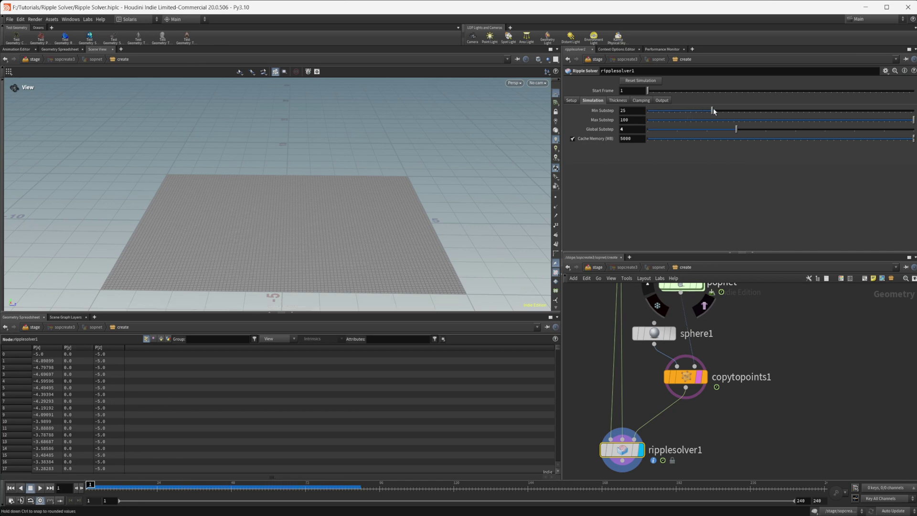
pyautogui.moveTo(815, 117); pyautogui.dragTo(750, 115)
pyautogui.click(39, 488)
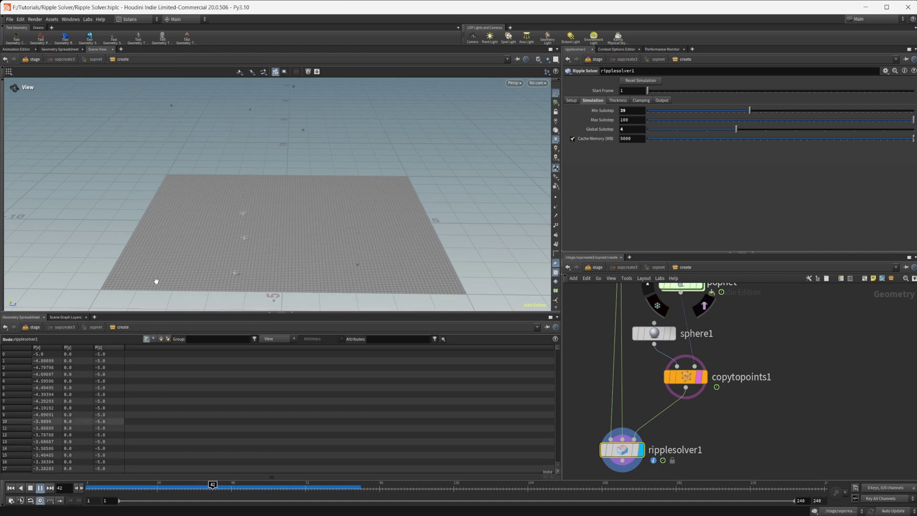
pyautogui.click(30, 488)
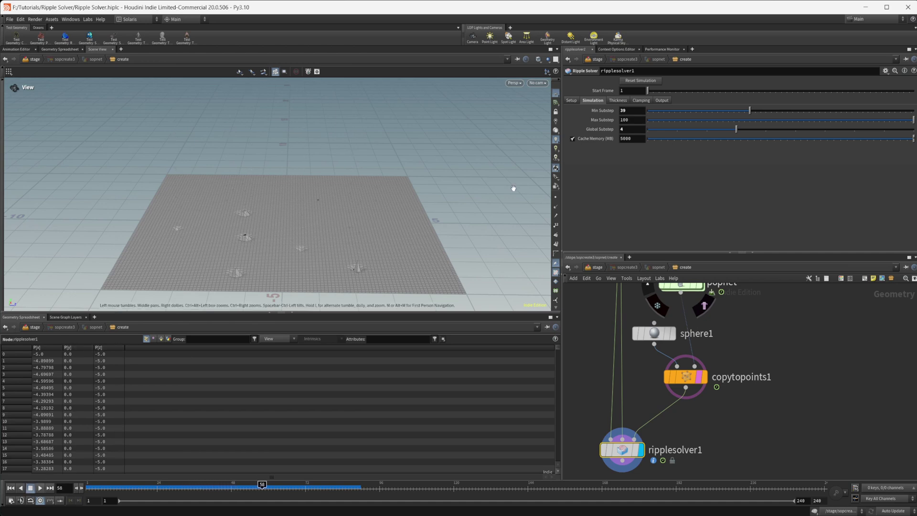
# - Set ripplesolver1's Global Substep to 10, replay the simulation from the start, and rewind to the first frame
pyautogui.write('10')
pyautogui.press('Return')
pyautogui.click(11, 487)
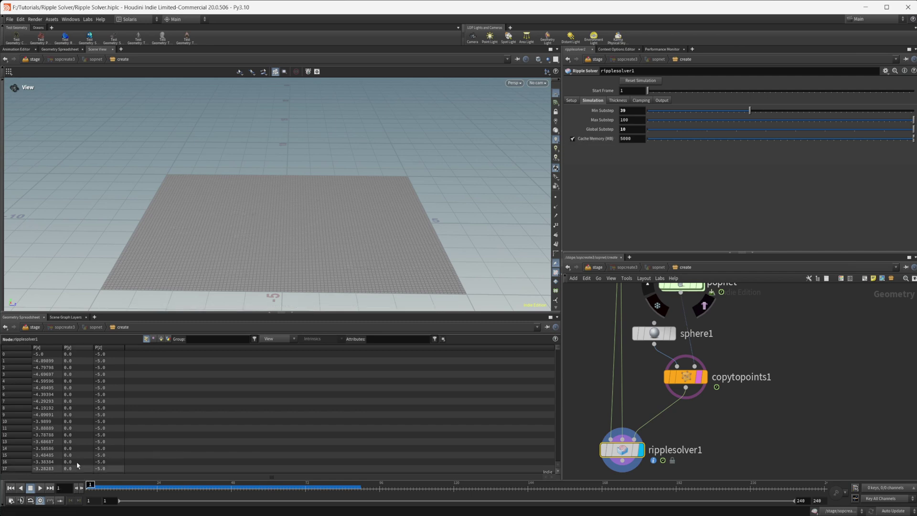
pyautogui.click(42, 487)
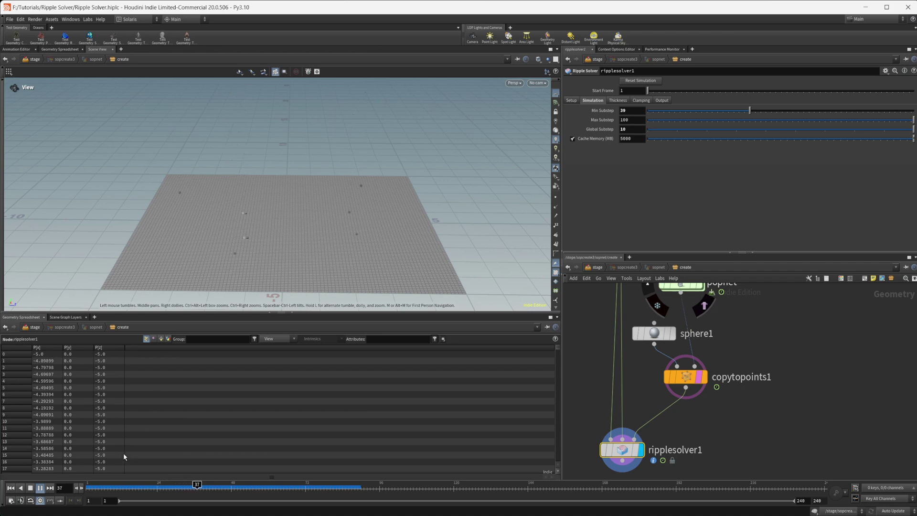
pyautogui.click(30, 487)
pyautogui.click(10, 488)
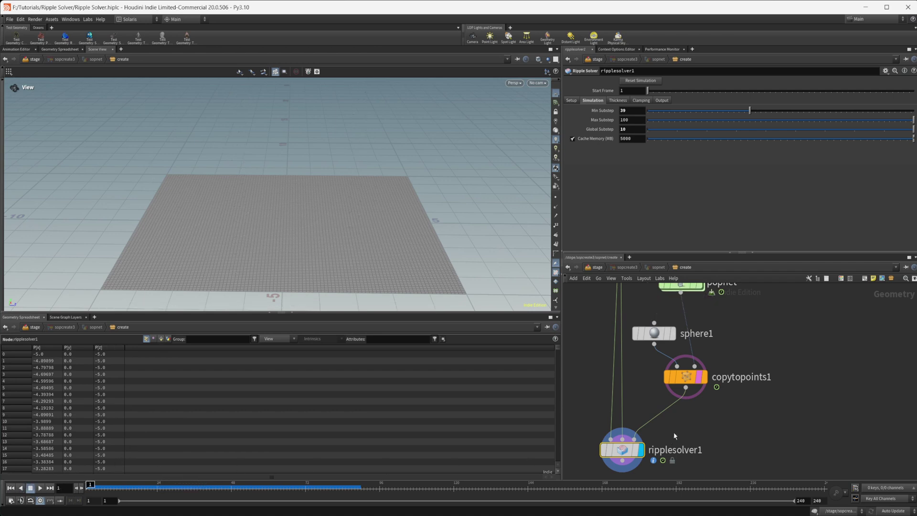
# - Revert ripplesolver1's Global Substep and Min Substep to their default value of 1
pyautogui.keyDown('ctrl'); pyautogui.middleClick(602, 129); pyautogui.keyUp('ctrl')
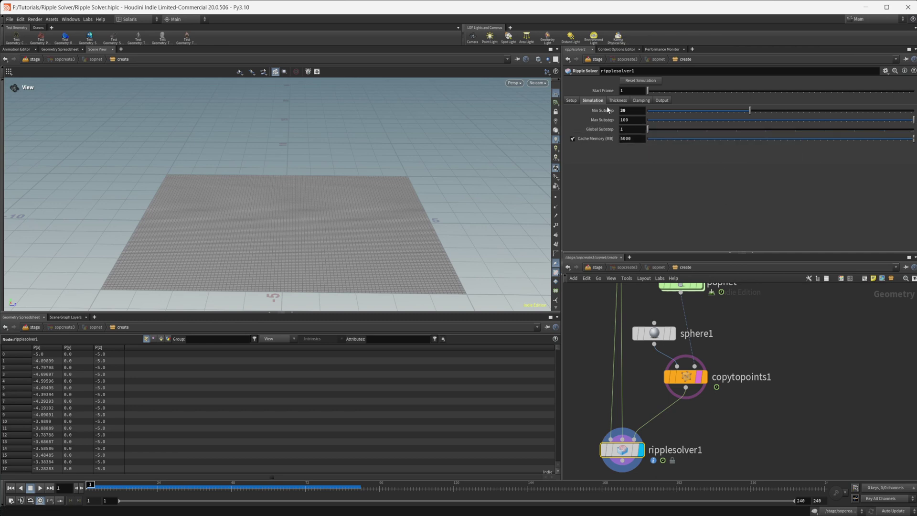
pyautogui.keyDown('ctrl'); pyautogui.middleClick(612, 110); pyautogui.keyUp('ctrl')
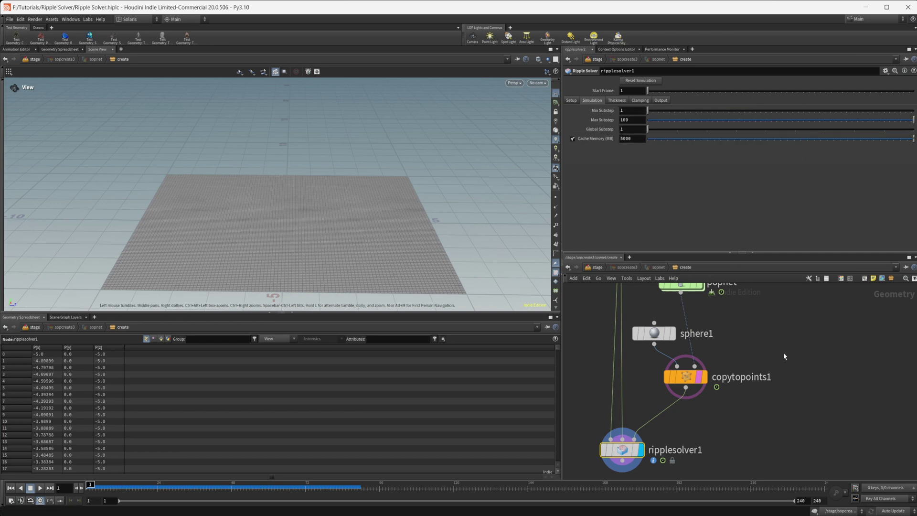
pyautogui.moveTo(751, 353); pyautogui.dragTo(758, 407, button='middle')
pyautogui.moveTo(740, 349); pyautogui.dragTo(743, 386, button='middle')
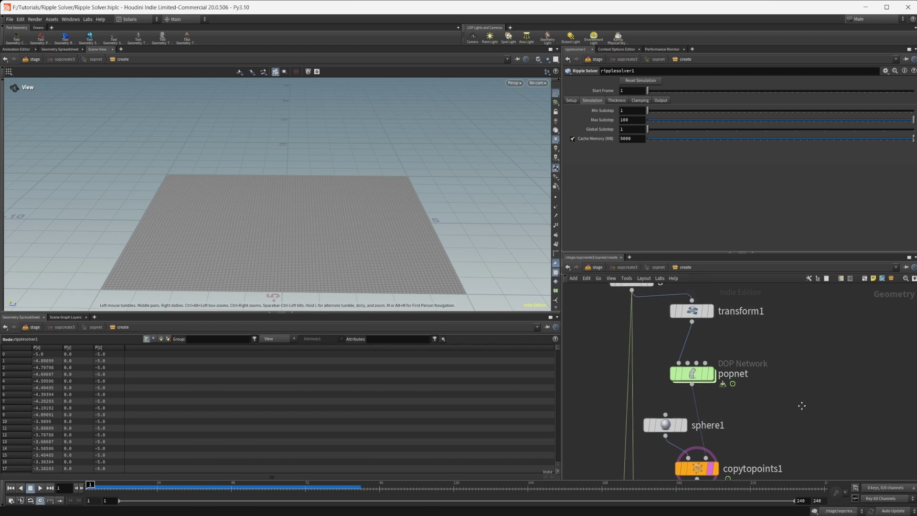
pyautogui.moveTo(802, 407); pyautogui.dragTo(811, 341, button='middle')
pyautogui.moveTo(456, 264); pyautogui.dragTo(333, 238)
pyautogui.moveTo(331, 295); pyautogui.dragTo(301, 221)
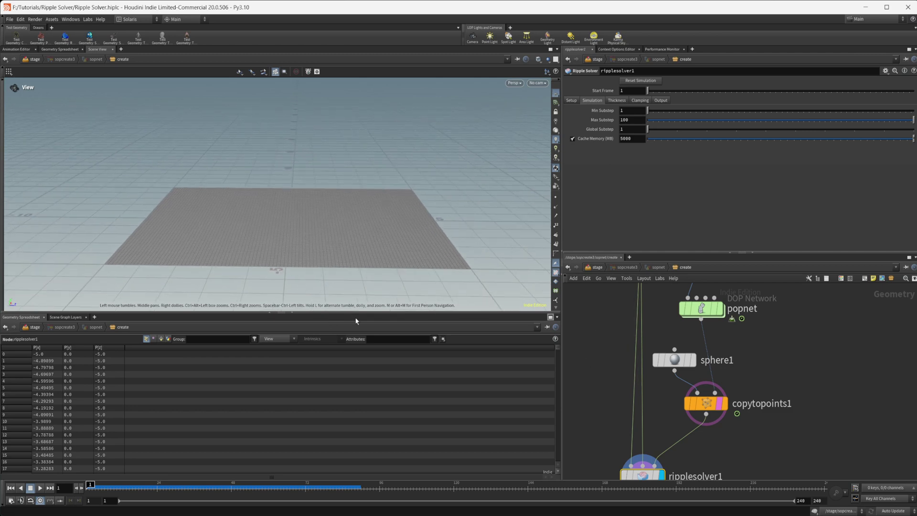
pyautogui.moveTo(733, 447); pyautogui.dragTo(738, 401, button='middle')
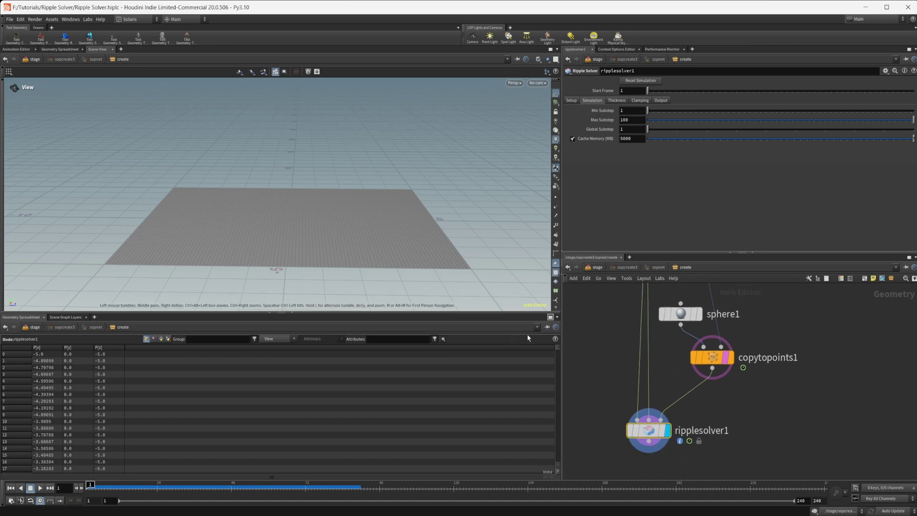
pyautogui.moveTo(615, 377); pyautogui.dragTo(620, 400, button='middle')
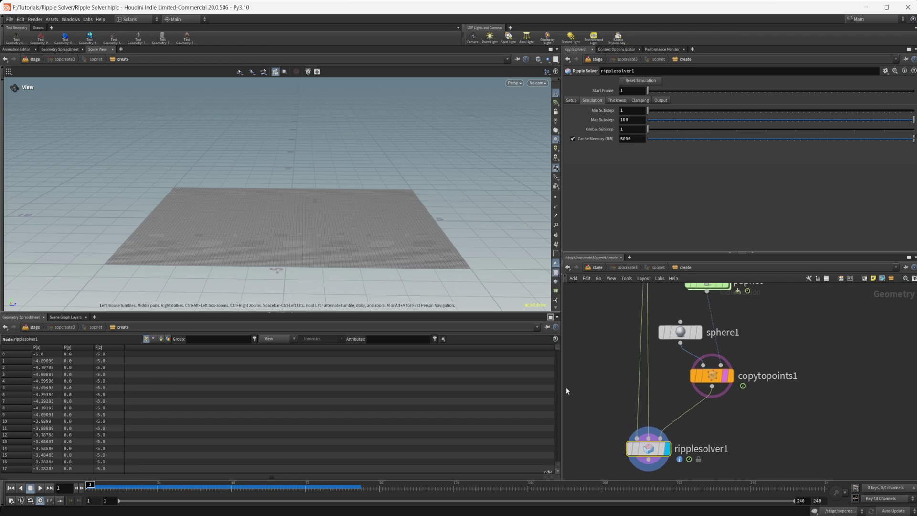
# - Play the simulation with the default substeps to preview the ripples, and stop playback
pyautogui.click(597, 313)
pyautogui.click(40, 489)
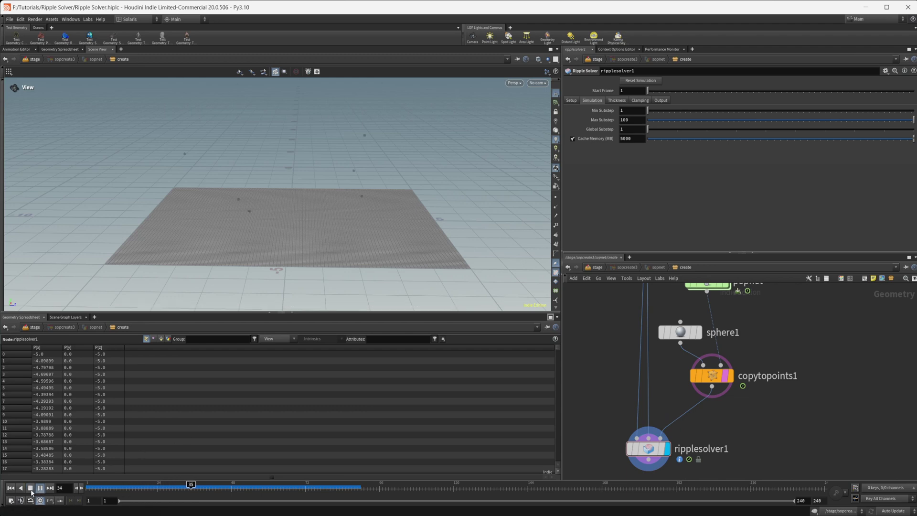
pyautogui.click(31, 490)
# - Set the Y translation of transform1 to 2 and return the timeline to the first frame
pyautogui.moveTo(797, 323); pyautogui.dragTo(764, 424, button='middle')
pyautogui.click(673, 318)
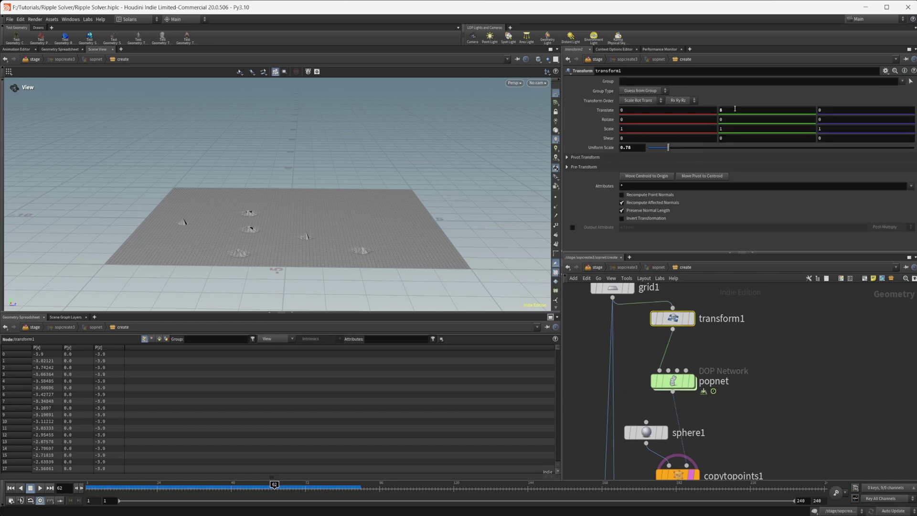
pyautogui.moveTo(735, 109); pyautogui.dragTo(610, 98)
pyautogui.write('2')
pyautogui.press('Return')
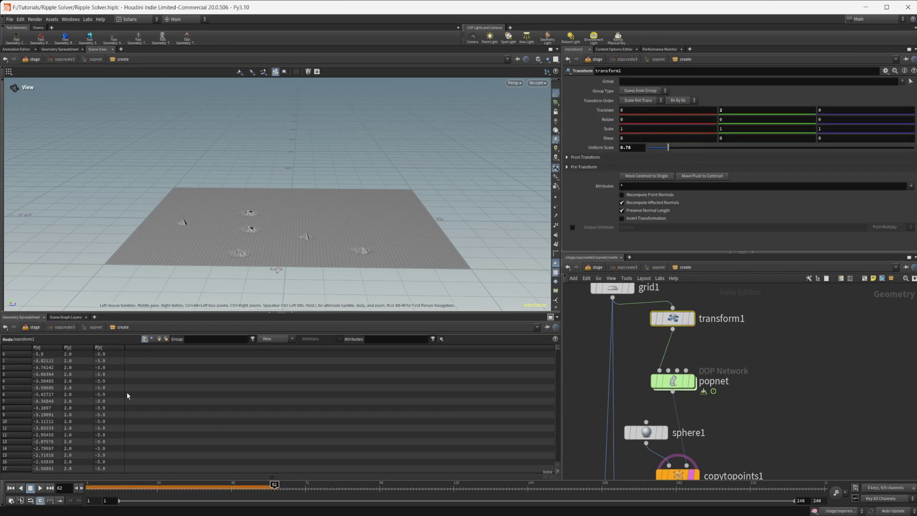
pyautogui.click(11, 487)
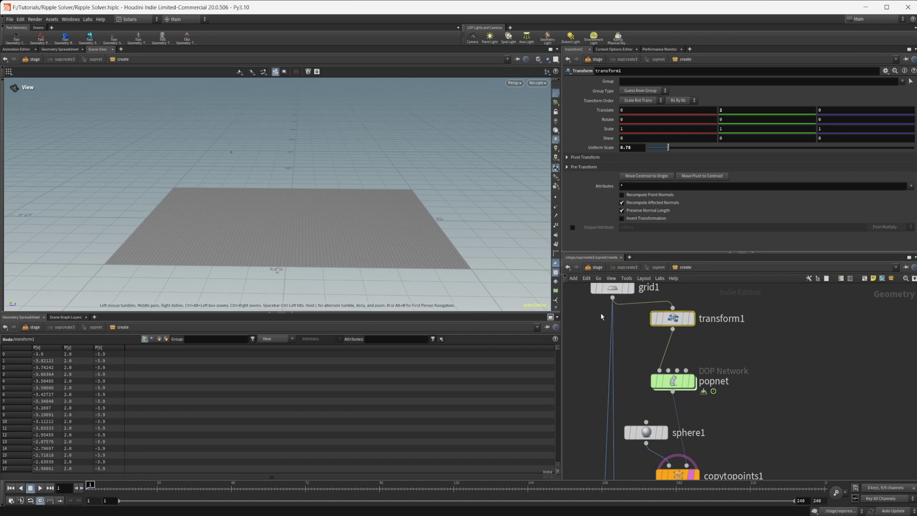
# - Increase grid1's resolution to 500 rows and 500 columns
pyautogui.moveTo(611, 289); pyautogui.dragTo(632, 342, button='middle')
pyautogui.click(631, 340)
pyautogui.doubleClick(640, 138)
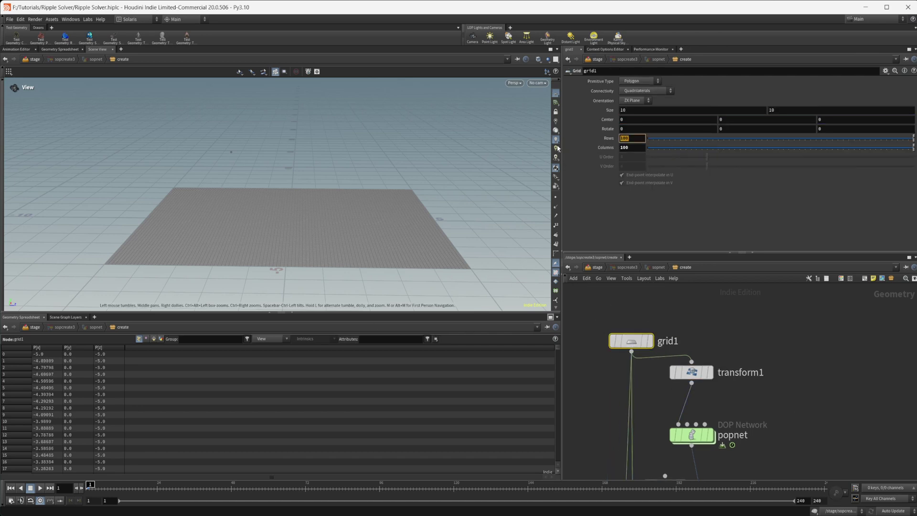
pyautogui.write('500')
pyautogui.press('Tab')
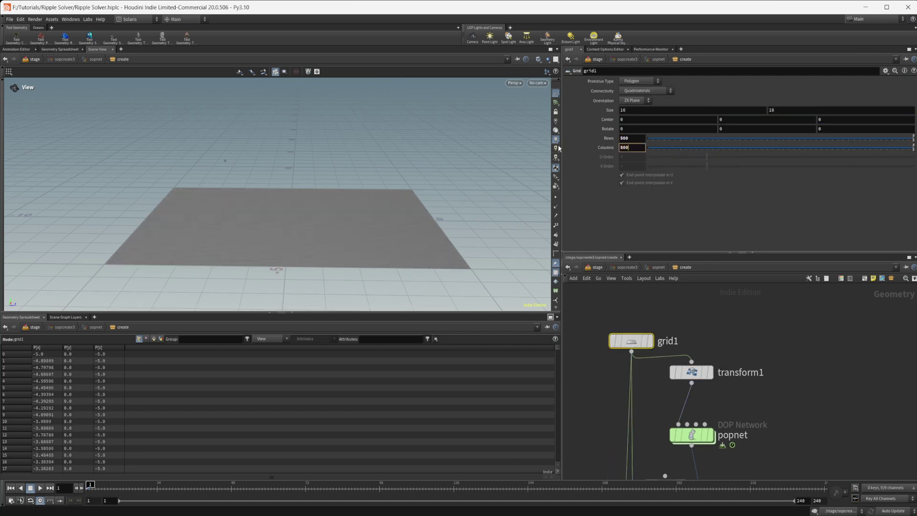
pyautogui.scroll(2, 348, 274)
pyautogui.moveTo(348, 274); pyautogui.dragTo(354, 266)
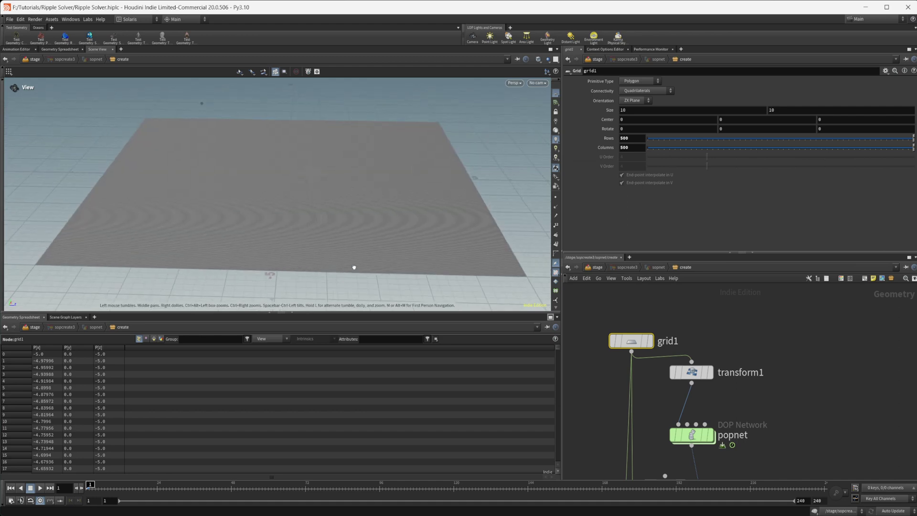
# - Select ripplesolver1 and play the simulation on the denser grid, inspecting the ripples up close before stopping playback
pyautogui.moveTo(783, 443); pyautogui.dragTo(776, 227, button='middle')
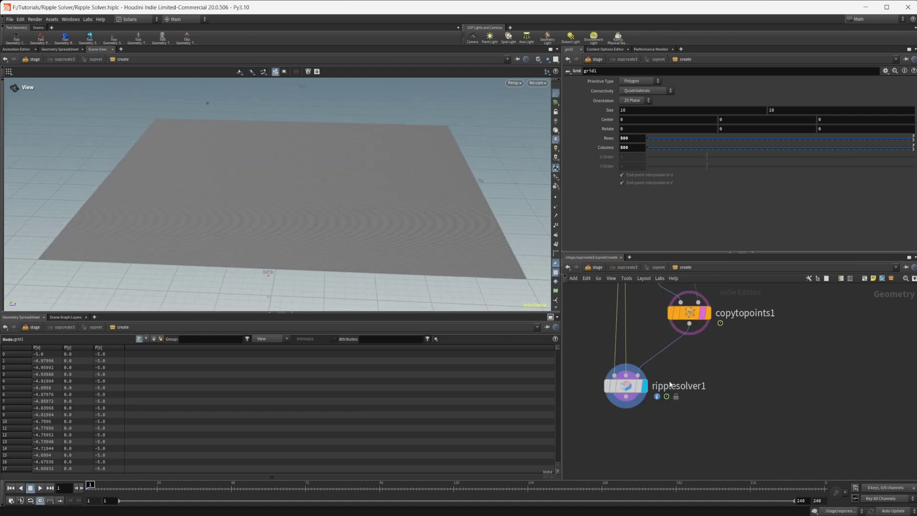
pyautogui.click(626, 386)
pyautogui.click(38, 487)
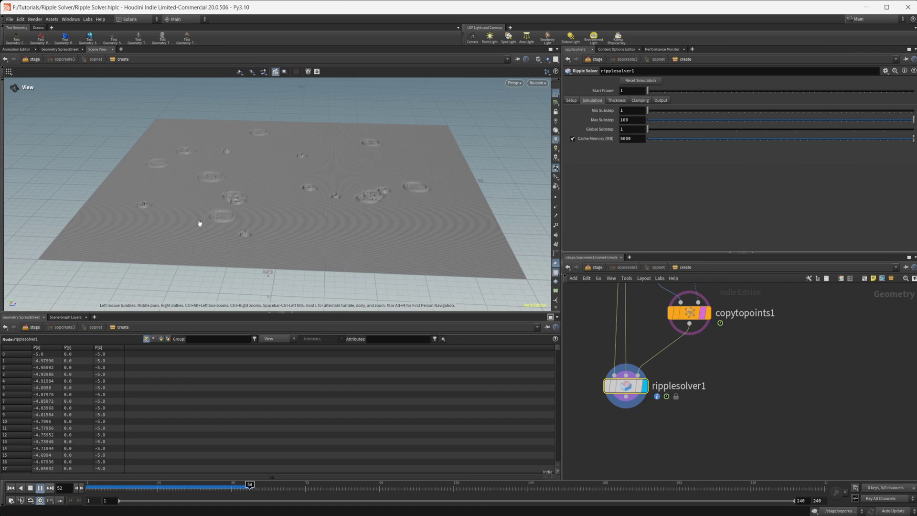
pyautogui.click(40, 488)
pyautogui.moveTo(253, 233); pyautogui.dragTo(348, 209, button='right')
pyautogui.moveTo(349, 209); pyautogui.dragTo(301, 210)
pyautogui.moveTo(301, 210); pyautogui.dragTo(296, 241, button='middle')
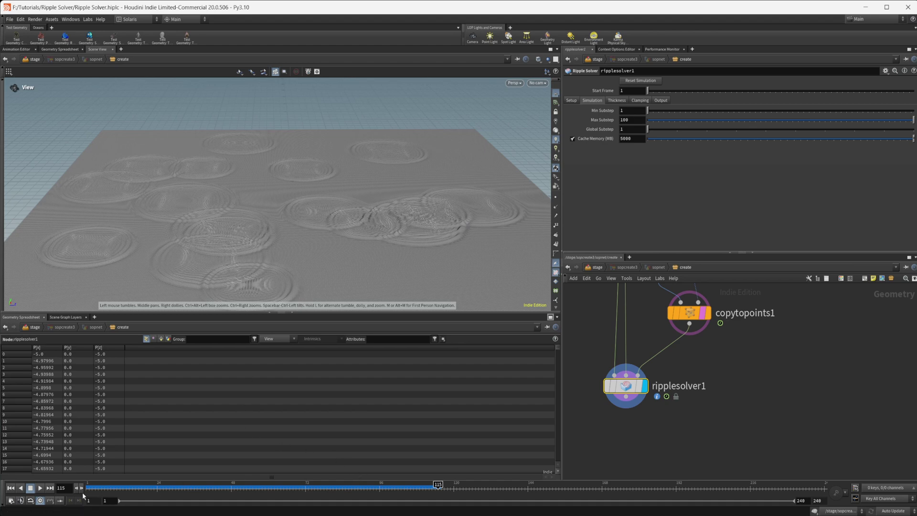
pyautogui.click(40, 487)
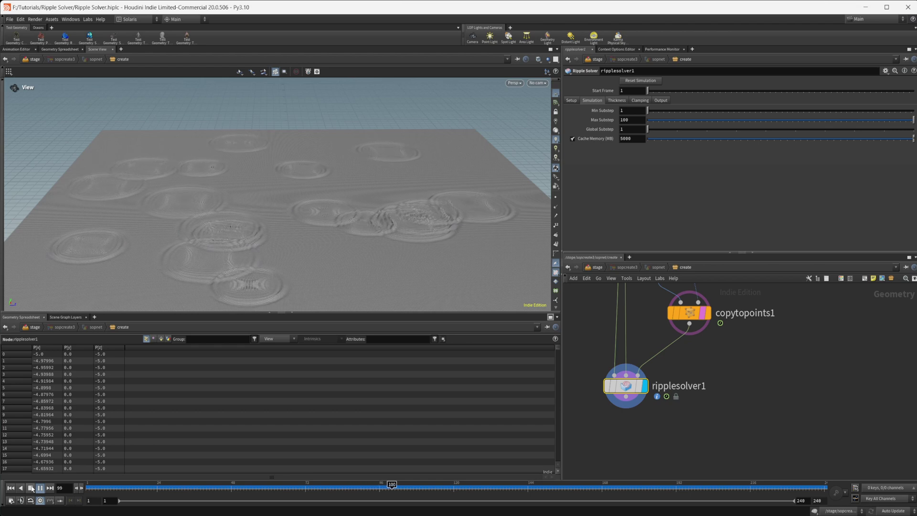
pyautogui.click(31, 487)
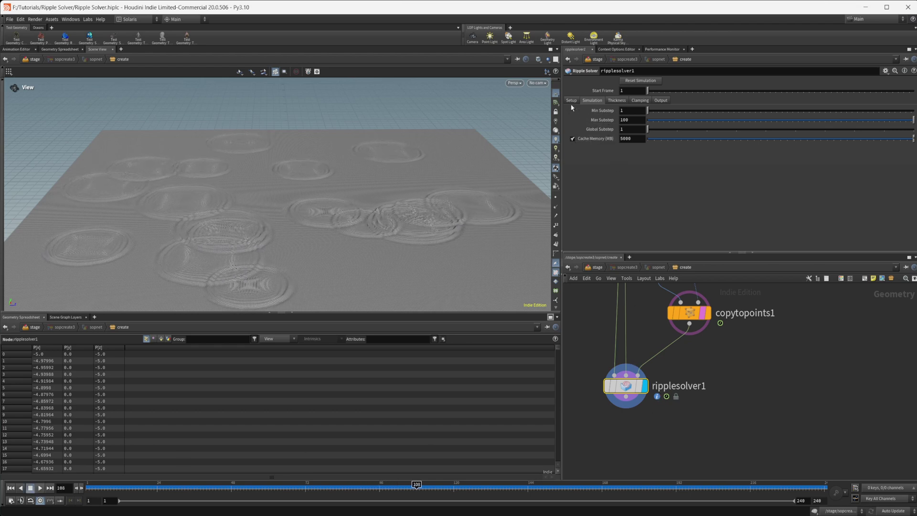
# - Lower ripplesolver1's Conservation to 0.064 in the setup parameters and replay the simulation from the first frame
pyautogui.click(592, 100)
pyautogui.click(10, 488)
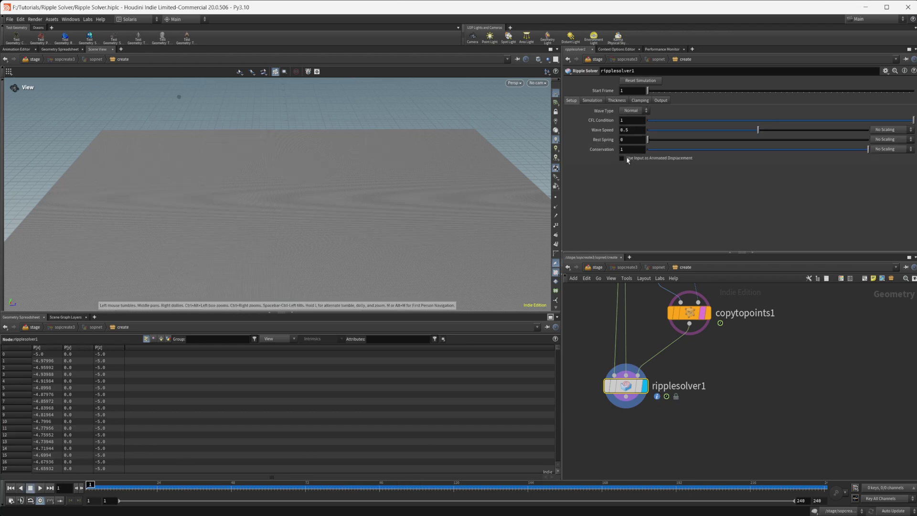
pyautogui.moveTo(683, 152); pyautogui.dragTo(666, 152)
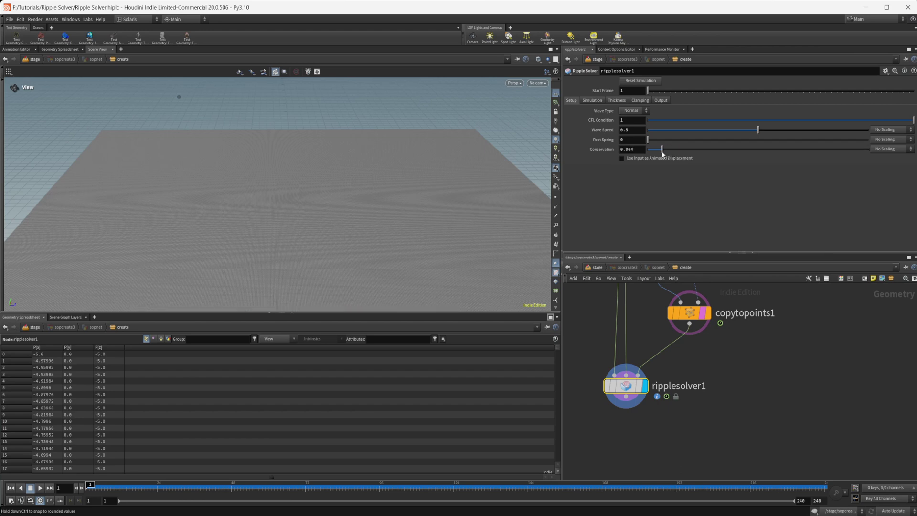
pyautogui.click(40, 487)
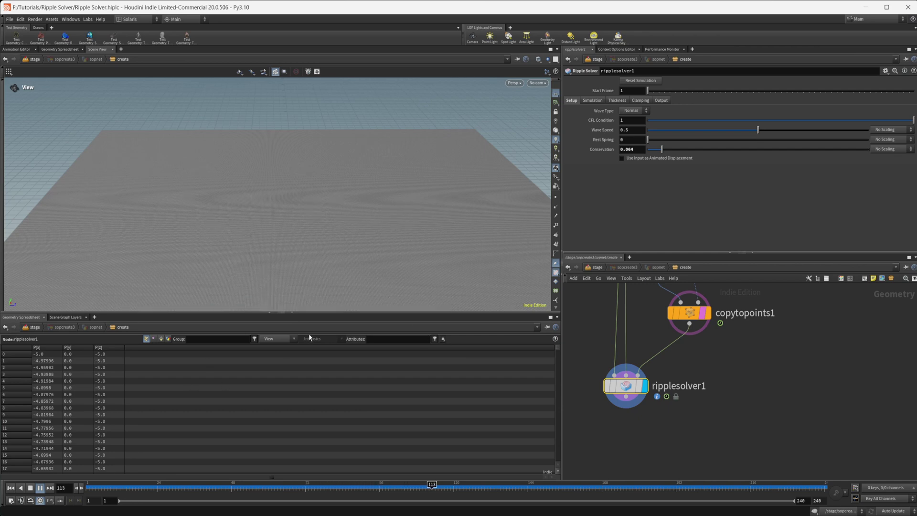
pyautogui.click(31, 488)
# - Set ripplesolver1's Conservation to about 0.226 and replay the simulation from the first frame
pyautogui.moveTo(662, 149); pyautogui.dragTo(697, 149)
pyautogui.click(13, 488)
pyautogui.click(40, 488)
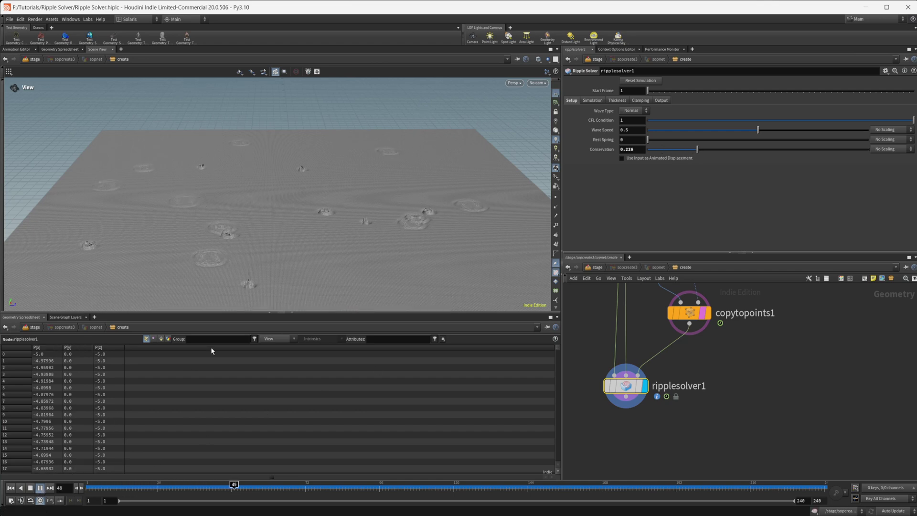
pyautogui.click(40, 488)
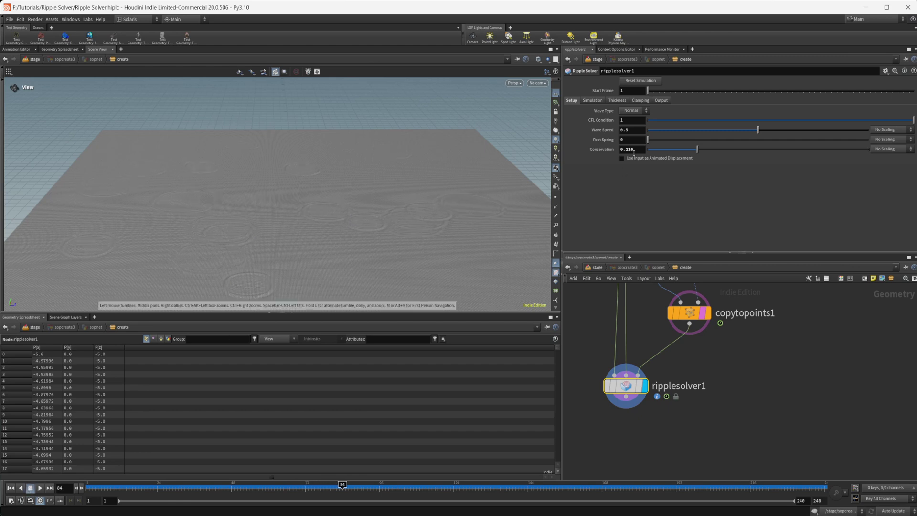
# - Set ripplesolver1's Wave Speed to 2 and replay the simulation from the start
pyautogui.click(637, 131)
pyautogui.write('2')
pyautogui.press('Return')
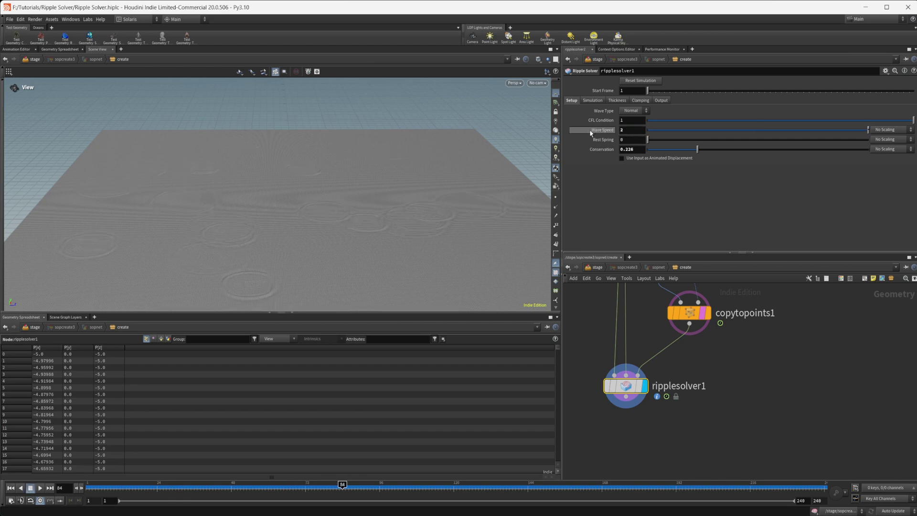
pyautogui.click(10, 487)
pyautogui.click(40, 487)
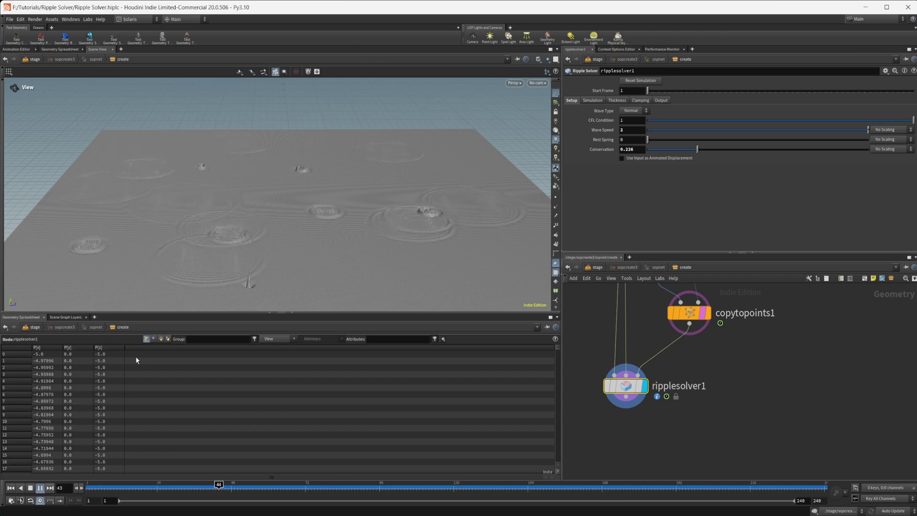
pyautogui.click(32, 488)
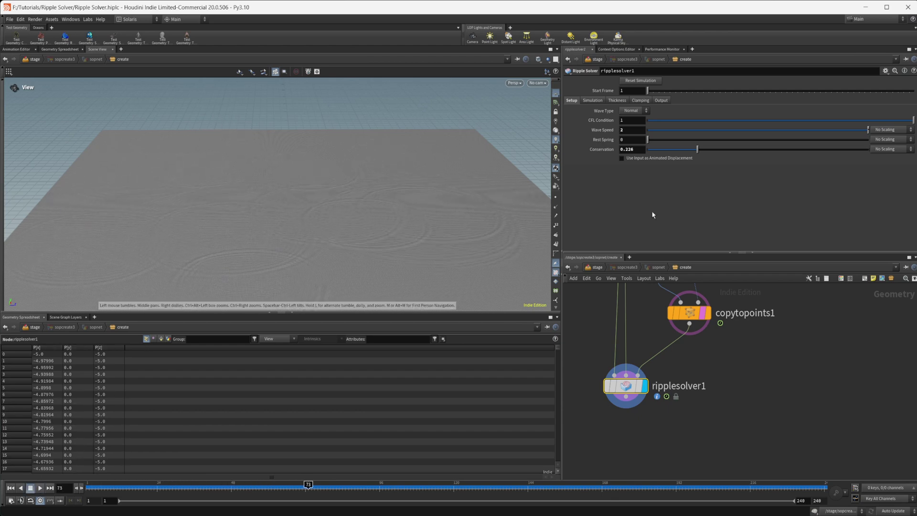
# - Set ripplesolver1's Wave Speed to 1.3, replay the simulation from the first frame, and keep Wave Type at Normal
pyautogui.click(631, 130)
pyautogui.write('1.')
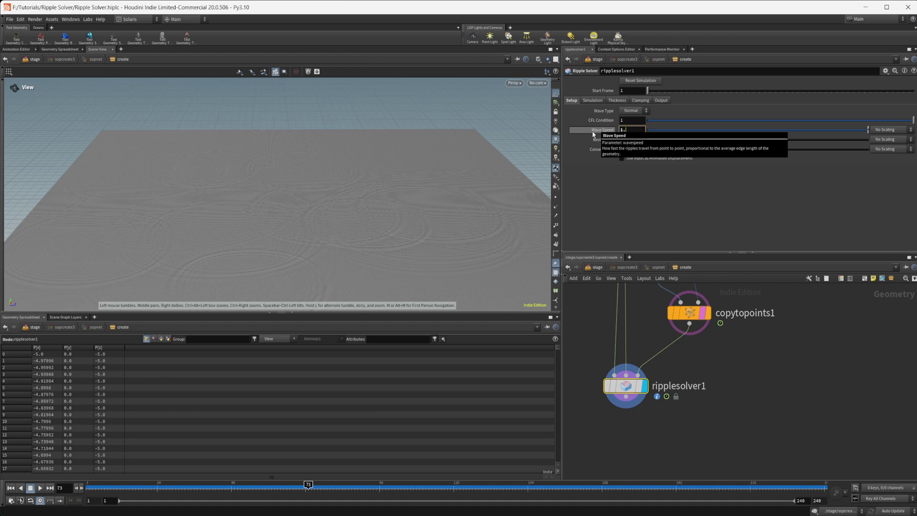
pyautogui.write('43')
pyautogui.press('Return')
pyautogui.click(14, 489)
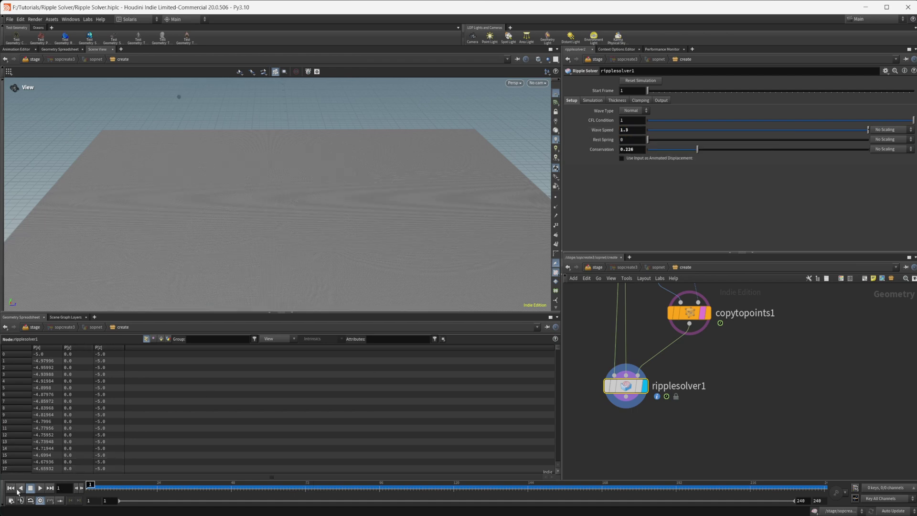
pyautogui.click(39, 488)
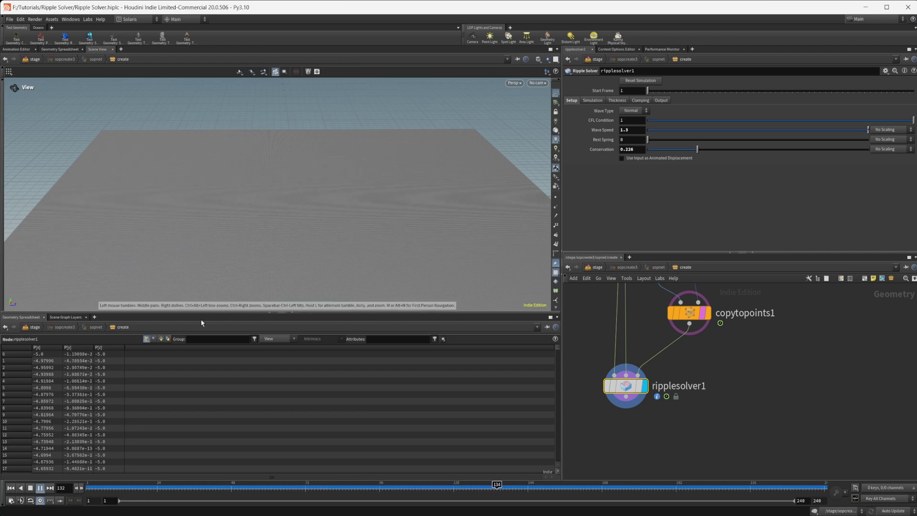
pyautogui.click(40, 488)
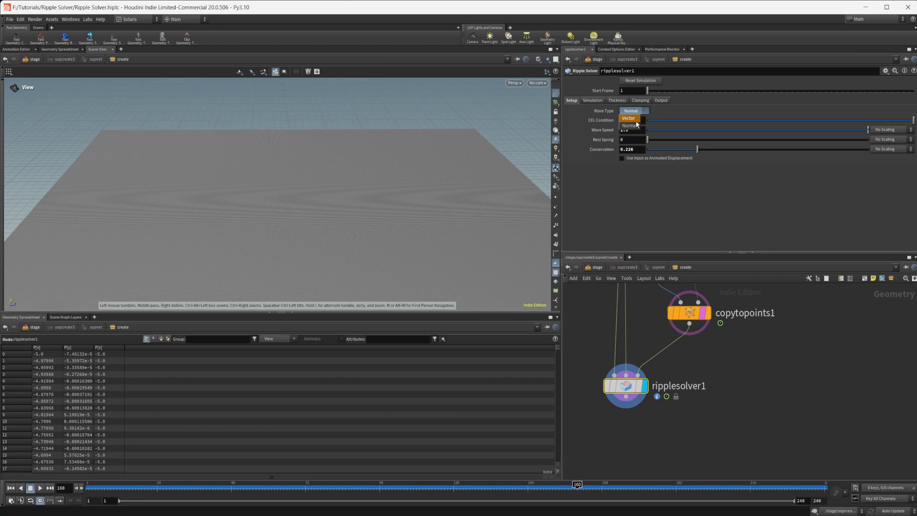
pyautogui.click(666, 115)
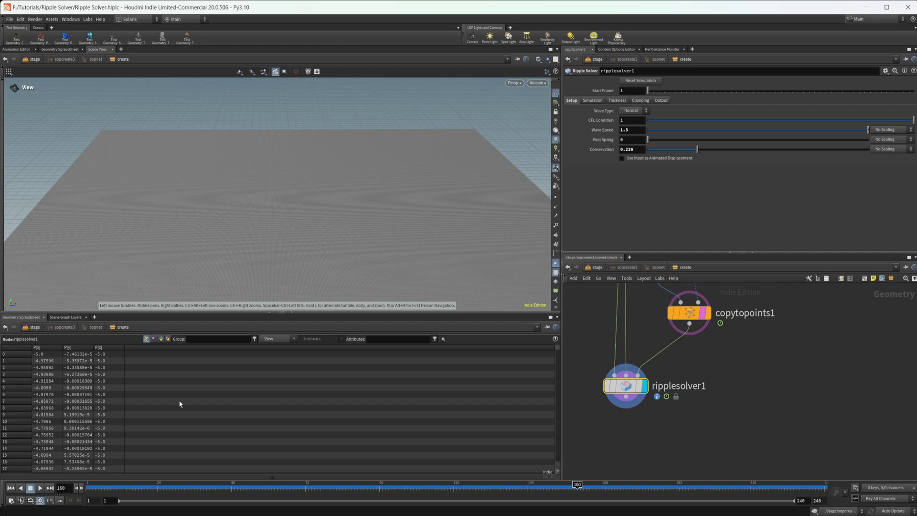
# - Scrub the timeline between frames 1 and 48 to examine how the drops hit the surface and form ripples
pyautogui.moveTo(135, 487); pyautogui.dragTo(154, 486)
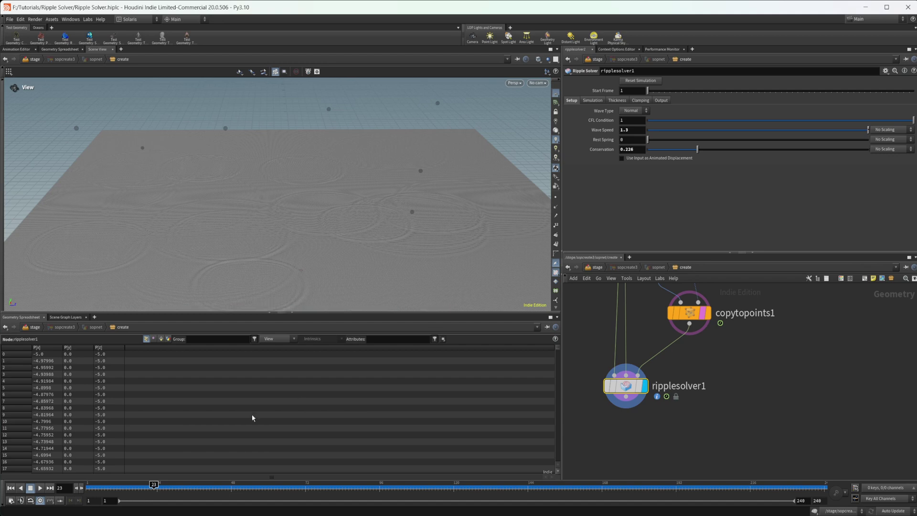
pyautogui.click(91, 485)
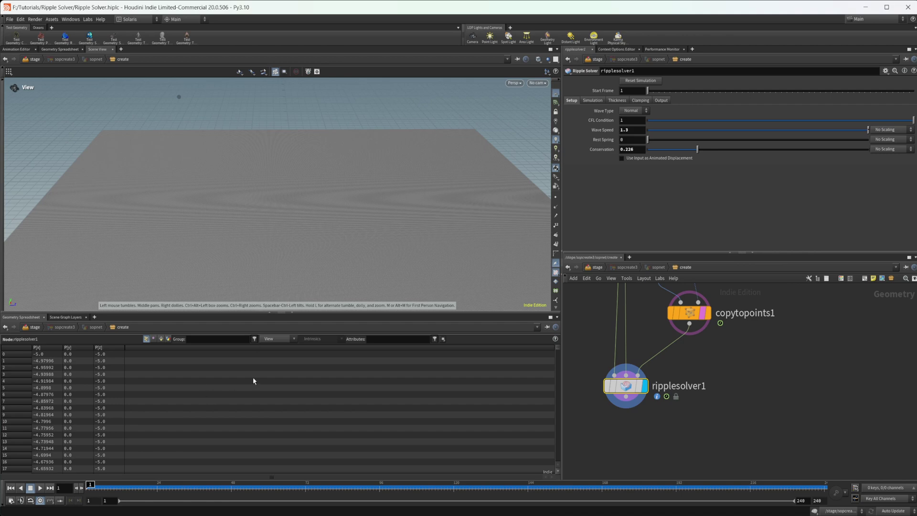
pyautogui.moveTo(110, 484); pyautogui.dragTo(166, 484)
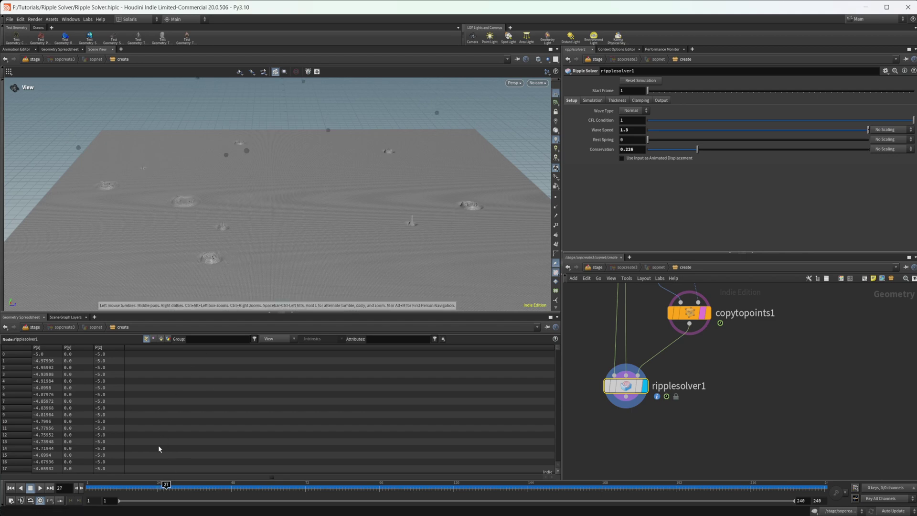
pyautogui.moveTo(166, 484); pyautogui.dragTo(228, 485)
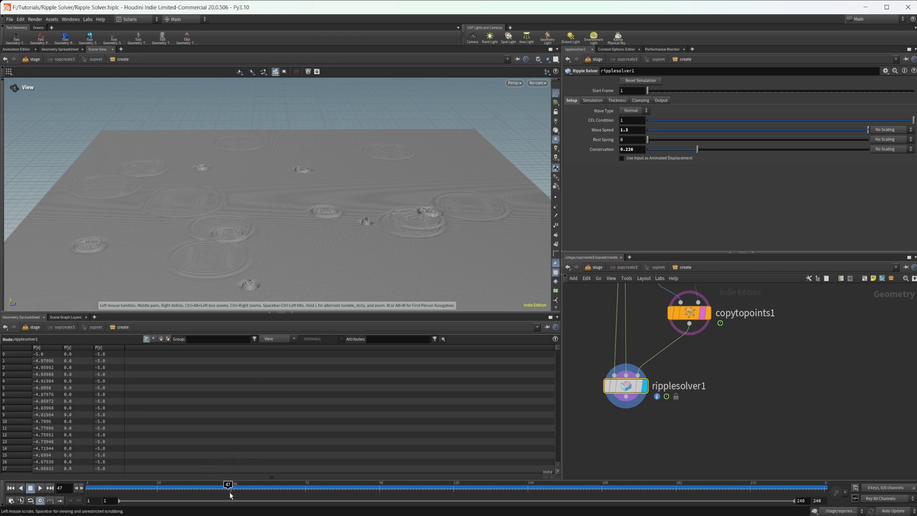
pyautogui.moveTo(229, 490)
pyautogui.mouseDown()
pyautogui.moveTo(215, 490)
pyautogui.moveTo(231, 491)
pyautogui.mouseUp()
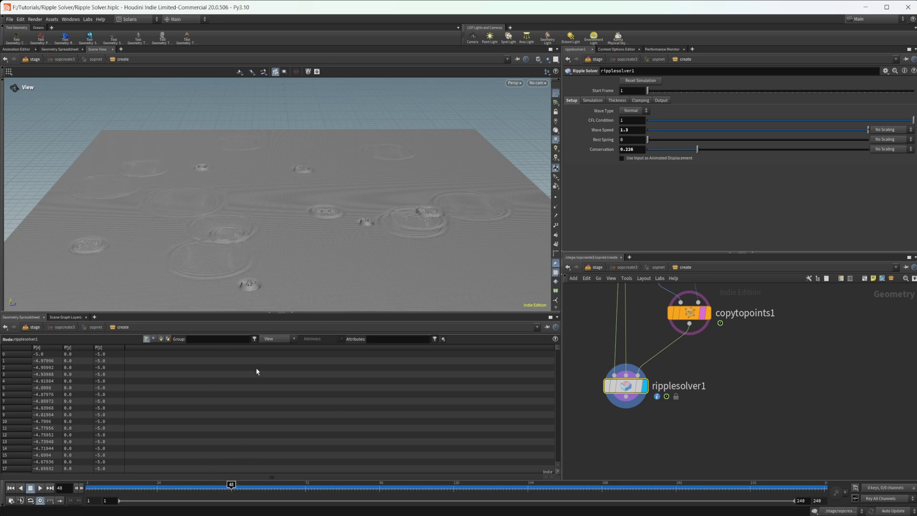
# - Lower ripplesolver1's Thickness Multiplier to 0.116, then replay and scrub the simulation from the first frame
pyautogui.click(625, 101)
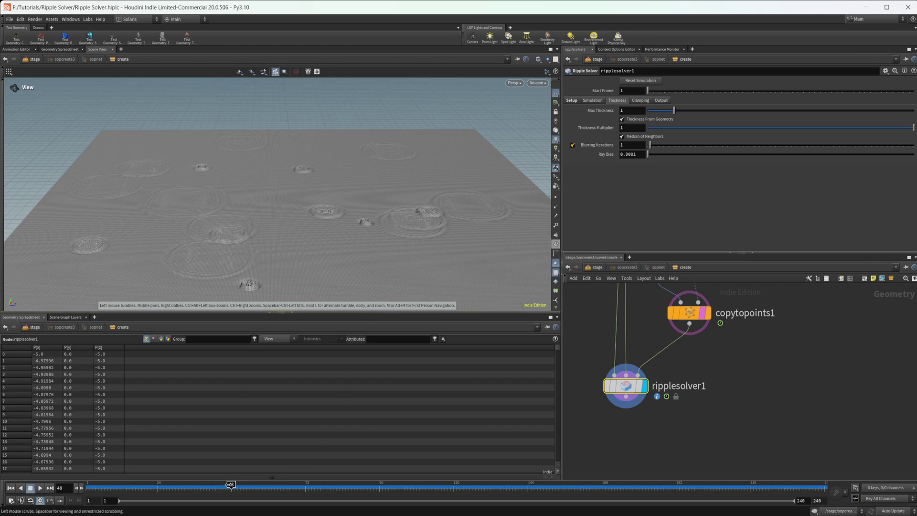
pyautogui.moveTo(231, 484); pyautogui.dragTo(87, 487)
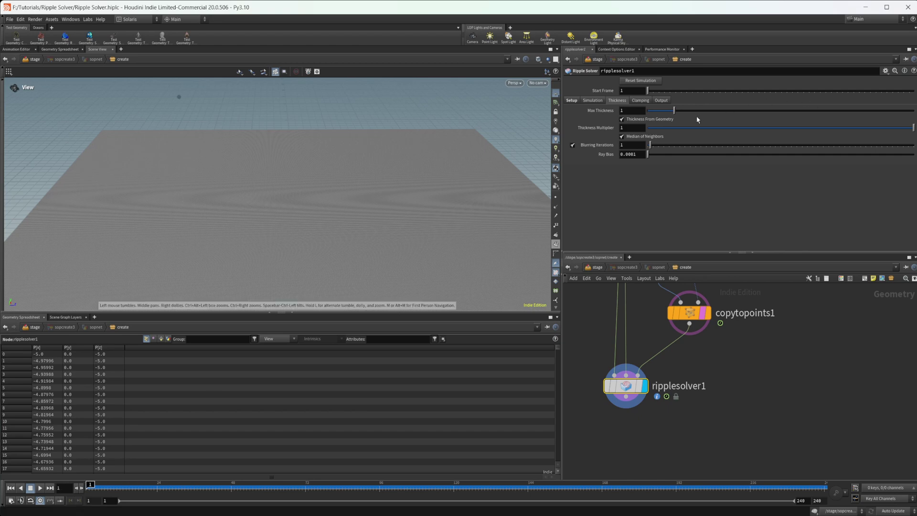
pyautogui.moveTo(665, 129); pyautogui.dragTo(651, 129)
pyautogui.click(39, 489)
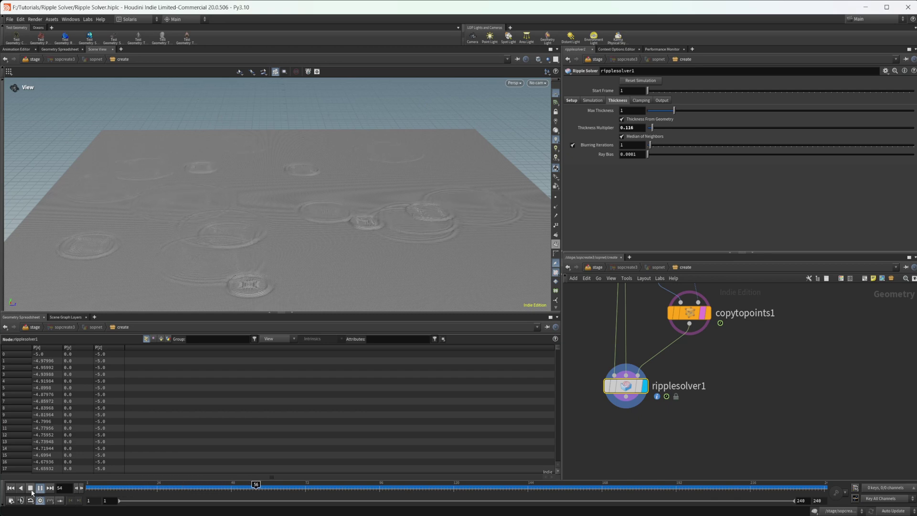
pyautogui.click(98, 485)
pyautogui.moveTo(98, 485); pyautogui.dragTo(151, 485)
# - Reduce ripplesolver1's Max Thickness to 0.19 and preview the simulation from the first frame
pyautogui.moveTo(663, 116); pyautogui.dragTo(653, 117)
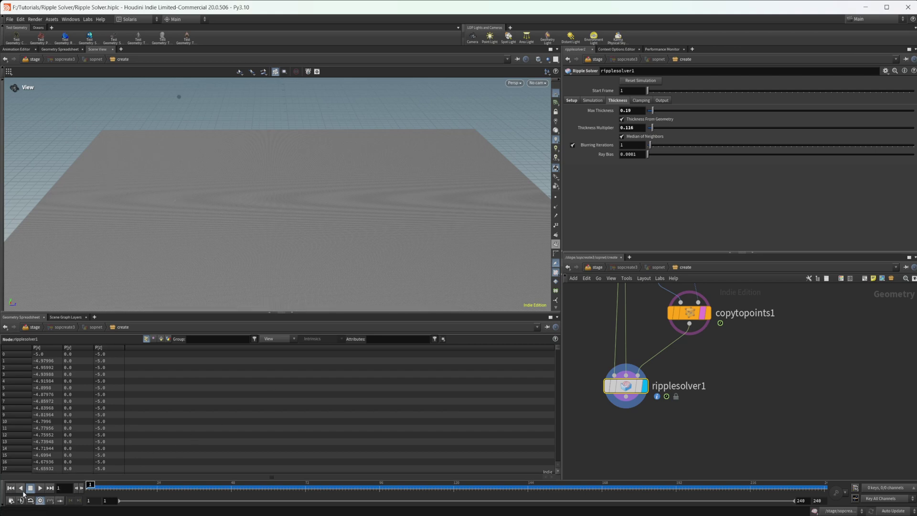
pyautogui.click(40, 488)
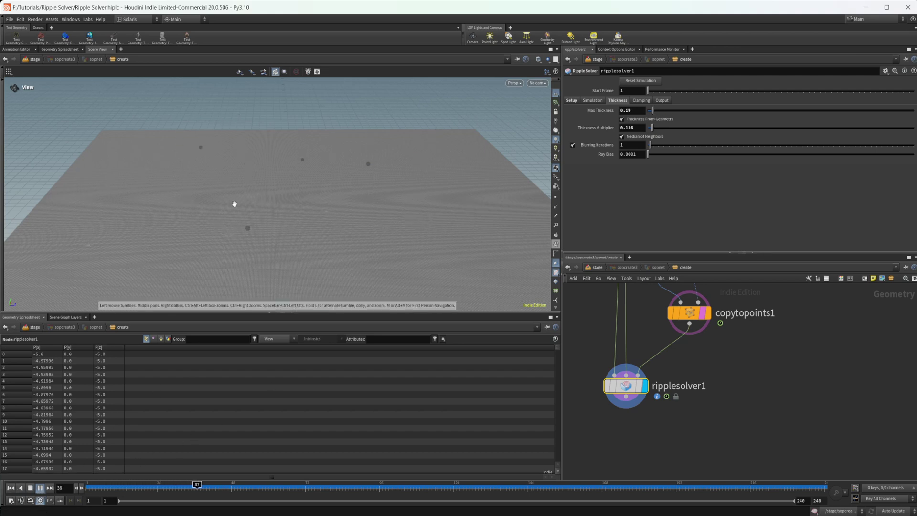
pyautogui.click(40, 488)
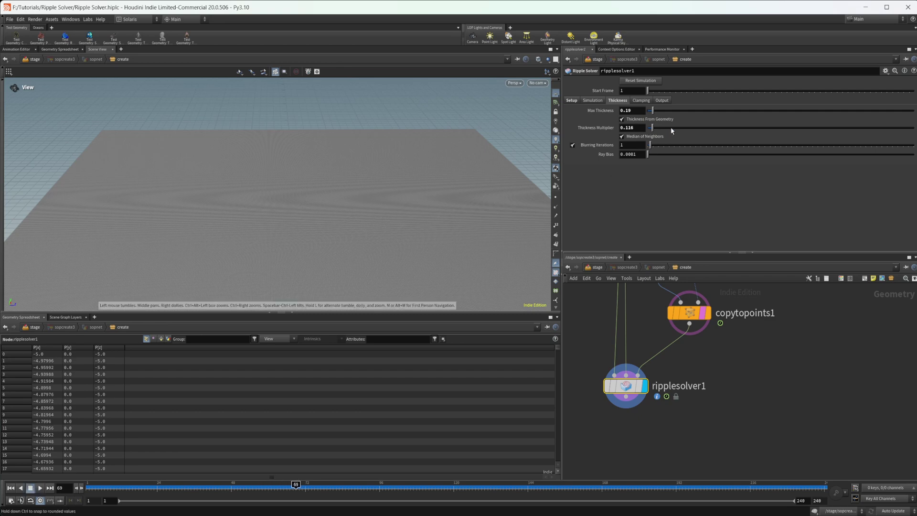
# - Set ripplesolver1's Thickness Multiplier to 0.6 and Max Thickness to 0.44, and replay the simulation from the first frame
pyautogui.moveTo(651, 128); pyautogui.dragTo(789, 125)
pyautogui.moveTo(649, 111); pyautogui.dragTo(656, 111)
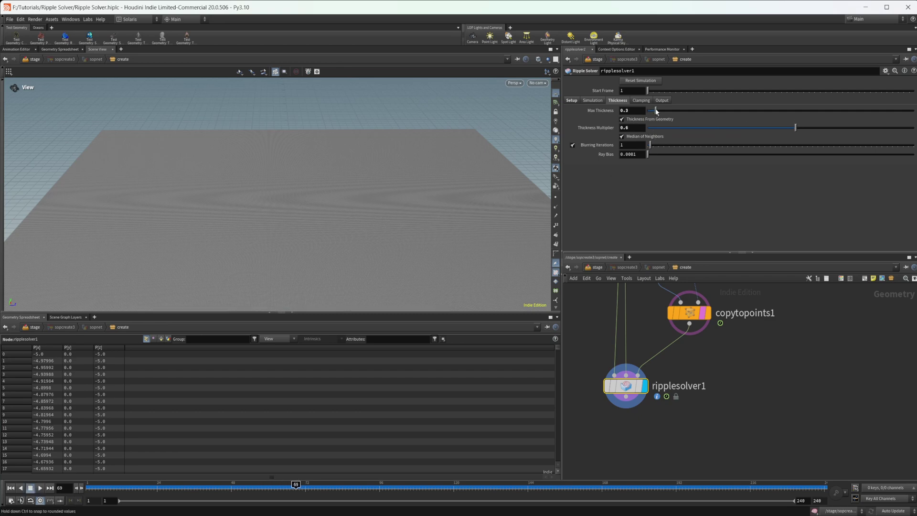
pyautogui.click(11, 487)
pyautogui.click(40, 487)
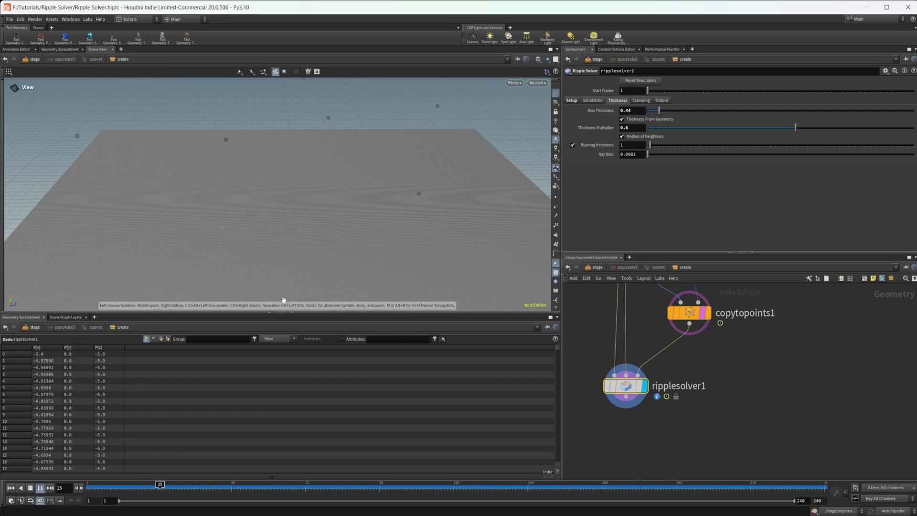
pyautogui.click(32, 487)
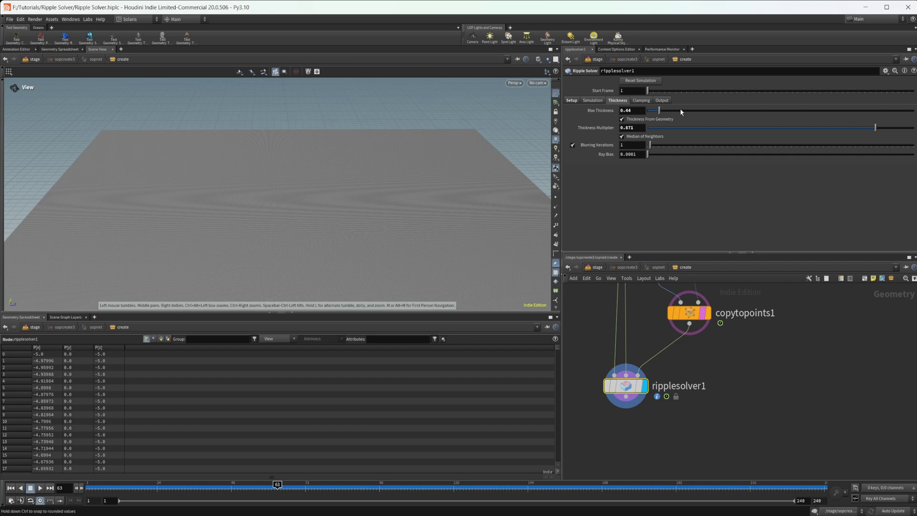
# - Raise ripplesolver1's Max Thickness to 0.77 and replay the simulation from the first frame
pyautogui.click(667, 110)
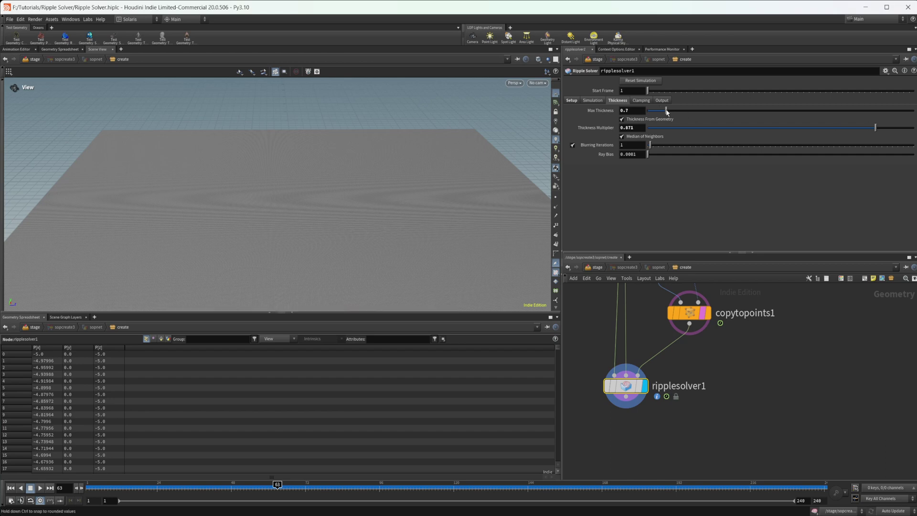
pyautogui.click(10, 487)
pyautogui.click(40, 487)
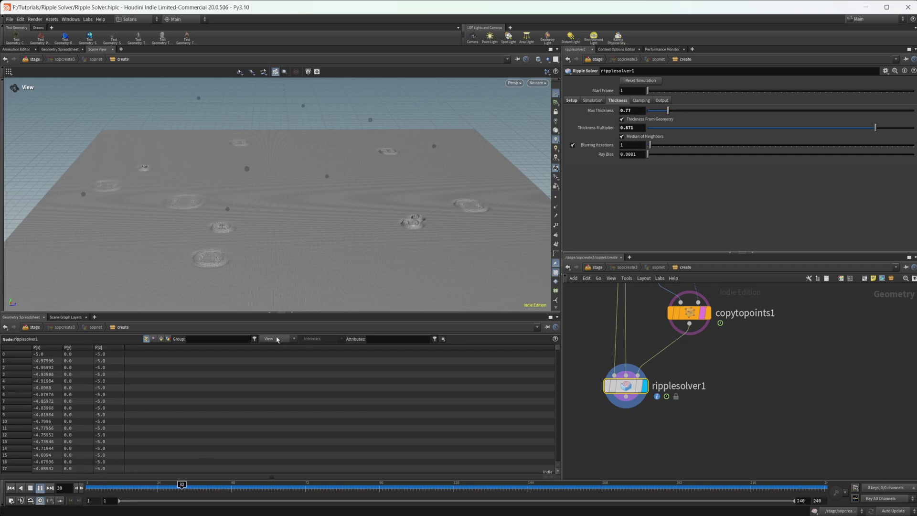
pyautogui.click(30, 488)
# - Lower ripplesolver1's Thickness Multiplier to 0.512 and preview the ripples from the first frame
pyautogui.moveTo(843, 128); pyautogui.dragTo(769, 128)
pyautogui.click(11, 488)
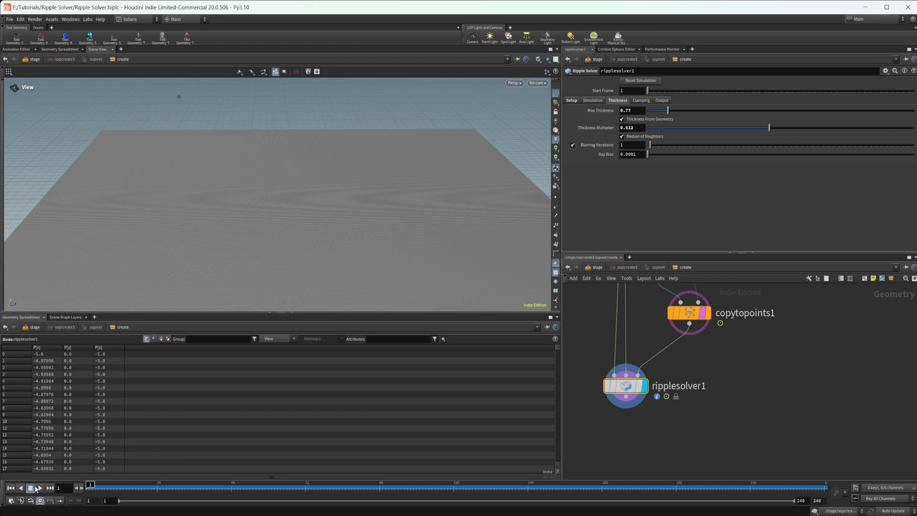
pyautogui.click(39, 487)
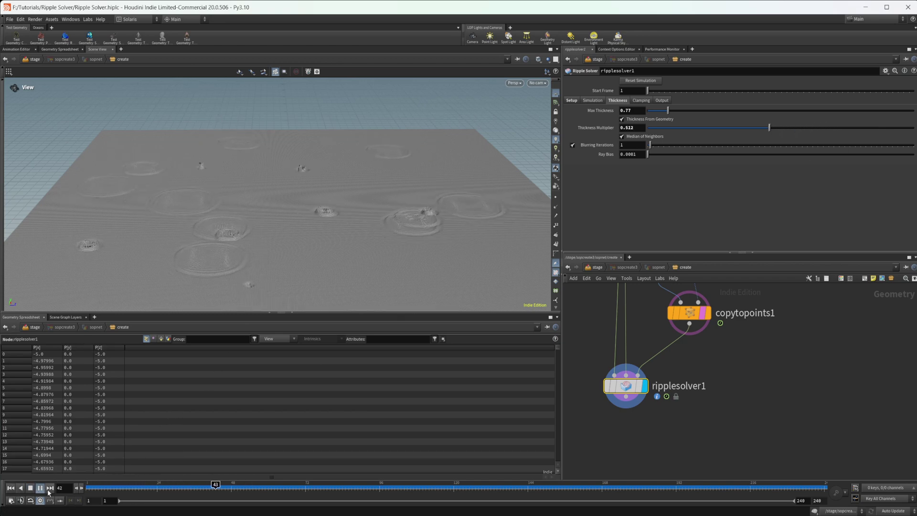
pyautogui.click(40, 487)
# - Enable clamping on ripplesolver1, replay the simulation, and return to the first frame
pyautogui.click(641, 101)
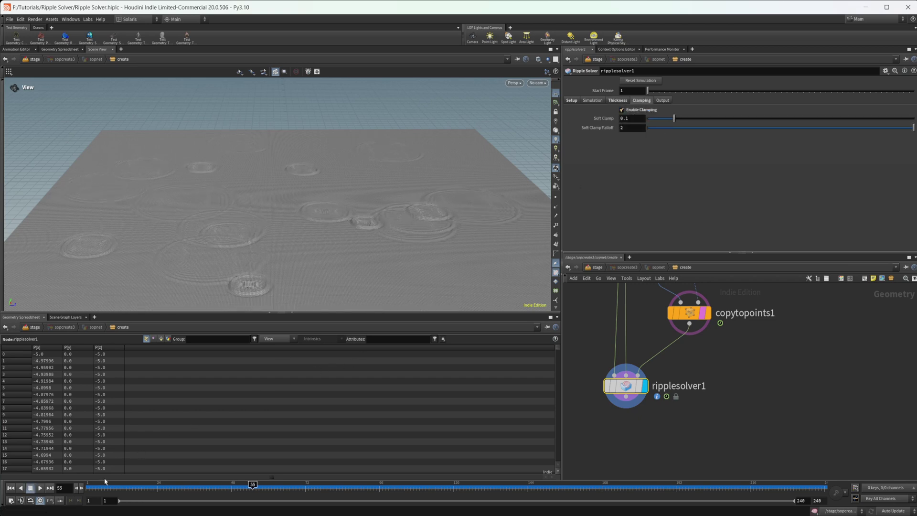
pyautogui.click(11, 487)
pyautogui.click(39, 488)
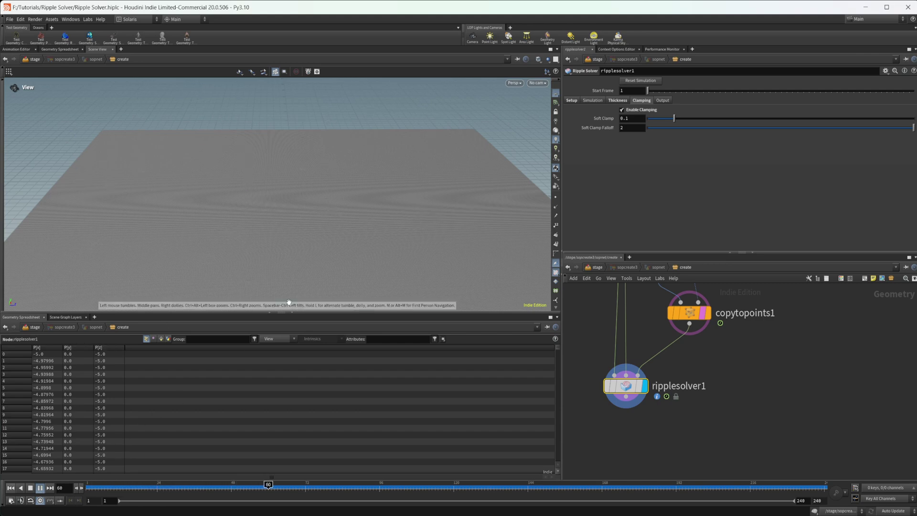
pyautogui.click(30, 488)
pyautogui.click(11, 488)
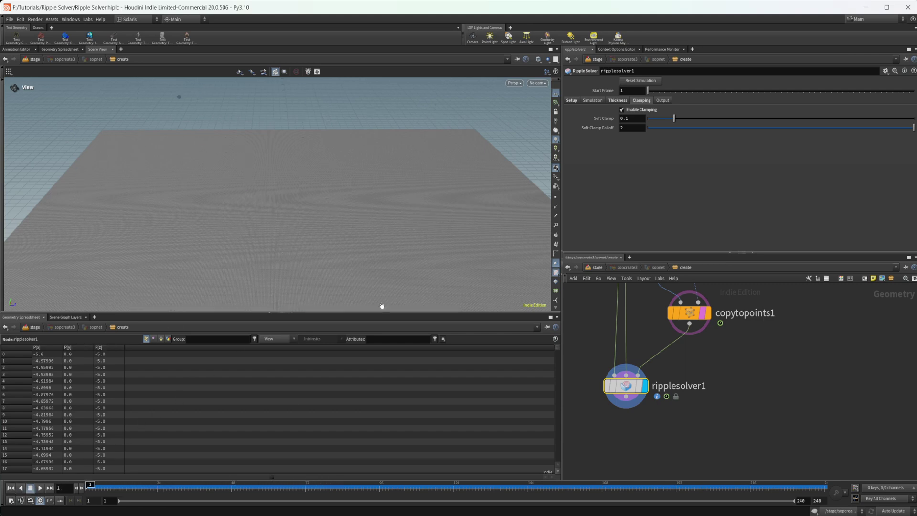
# - Raise ripplesolver1's Max Thickness to 2.09 and play the simulation with clamping enabled
pyautogui.click(617, 101)
pyautogui.moveTo(669, 110); pyautogui.dragTo(703, 112)
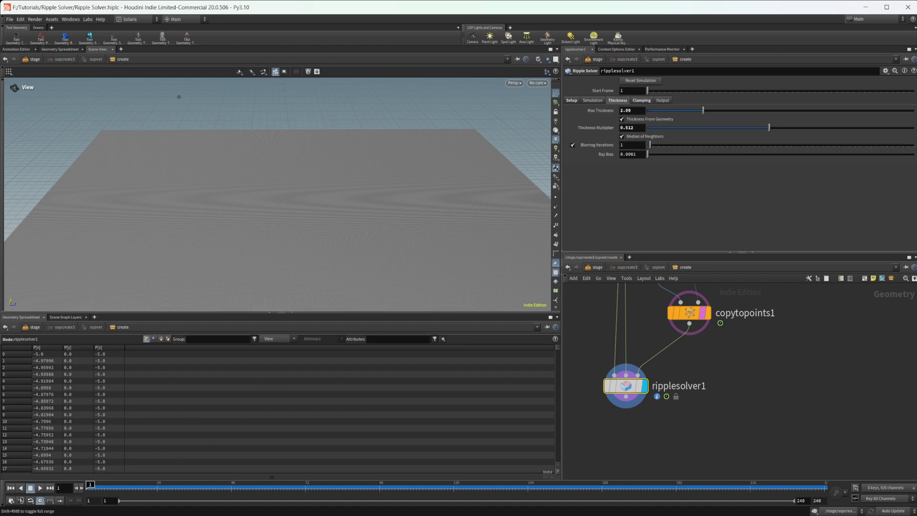
pyautogui.click(40, 488)
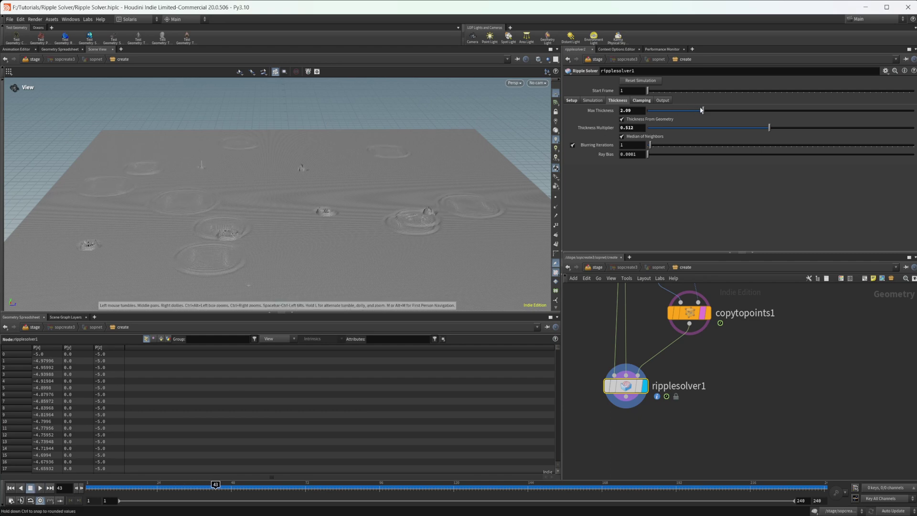
# - Reduce ripplesolver1's Max Thickness to 1.72 and replay the simulation from the first frame
pyautogui.moveTo(702, 111); pyautogui.dragTo(692, 111)
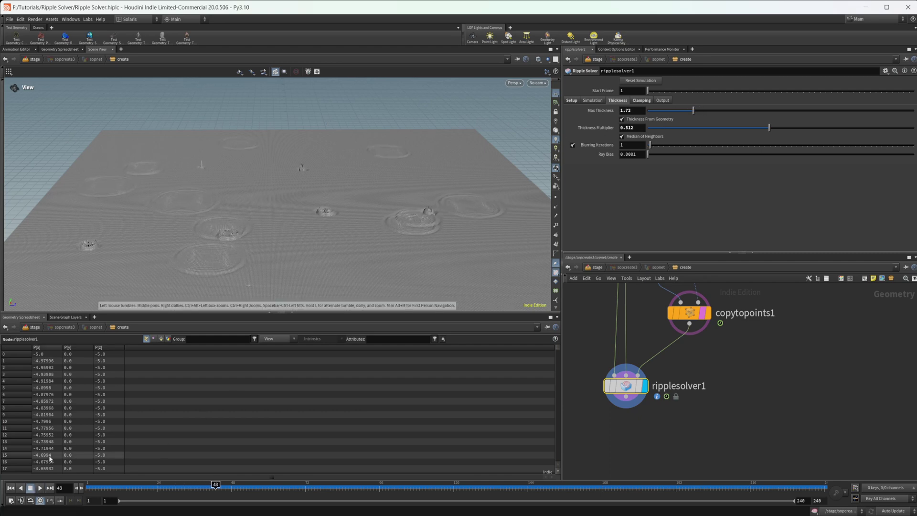
pyautogui.click(10, 488)
pyautogui.click(40, 488)
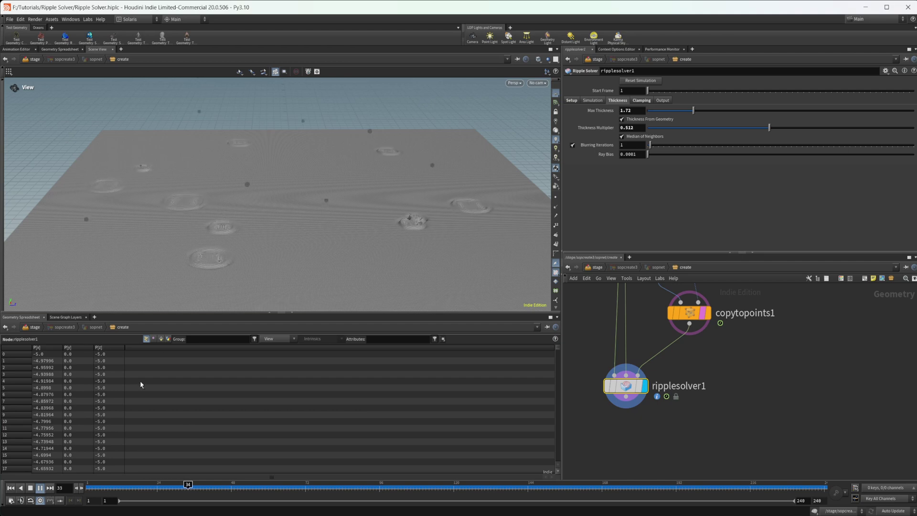
pyautogui.click(31, 488)
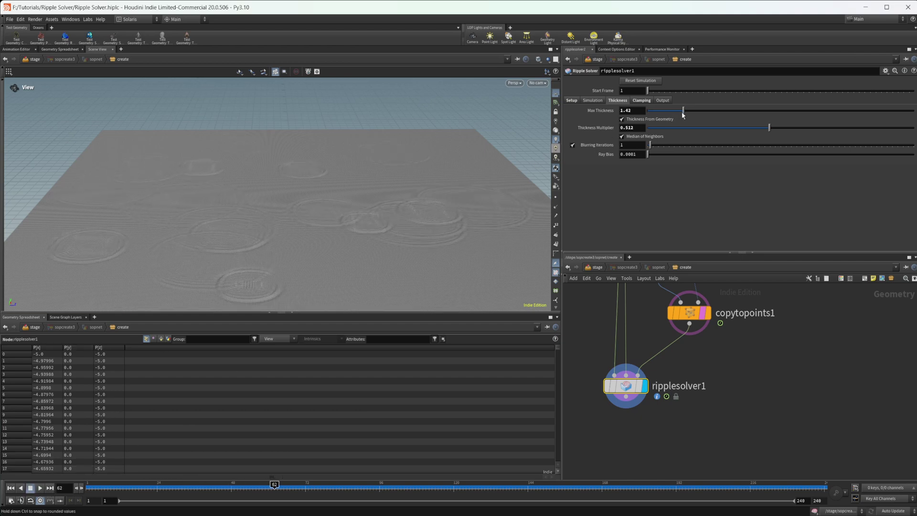
# - Reduce ripplesolver1's Max Thickness to 1.28 and preview the ripples from the first frame
pyautogui.moveTo(682, 115); pyautogui.dragTo(681, 115)
pyautogui.click(11, 488)
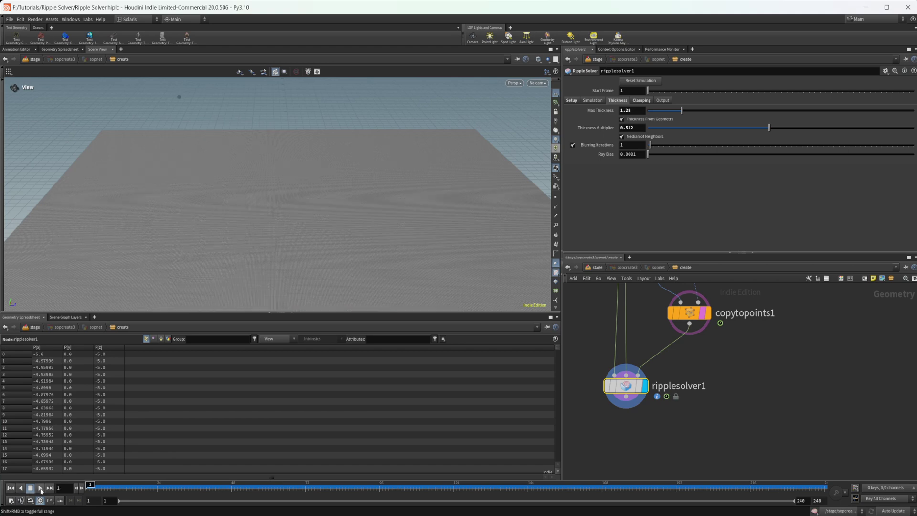
pyautogui.click(41, 488)
pyautogui.click(40, 488)
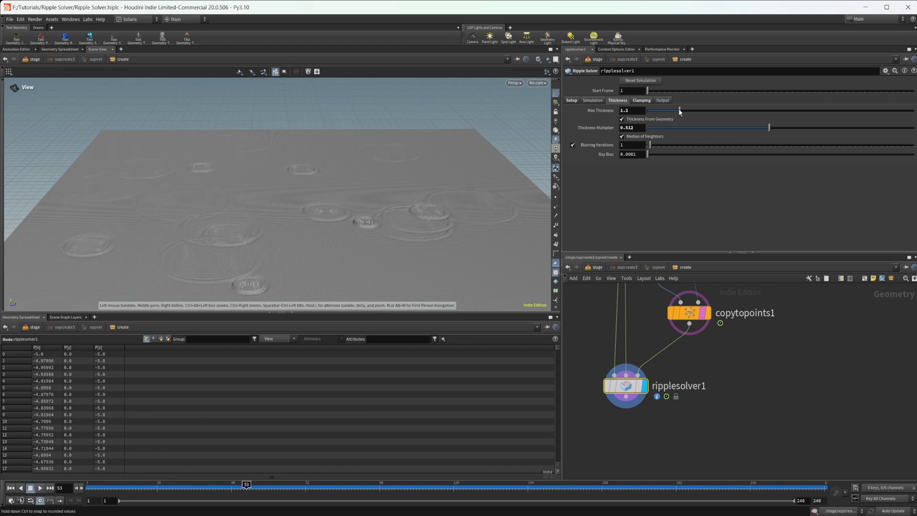
# - Reduce ripplesolver1's Max Thickness to 0.94 and replay the simulation from the first frame
pyautogui.moveTo(679, 111); pyautogui.dragTo(672, 111)
pyautogui.click(10, 487)
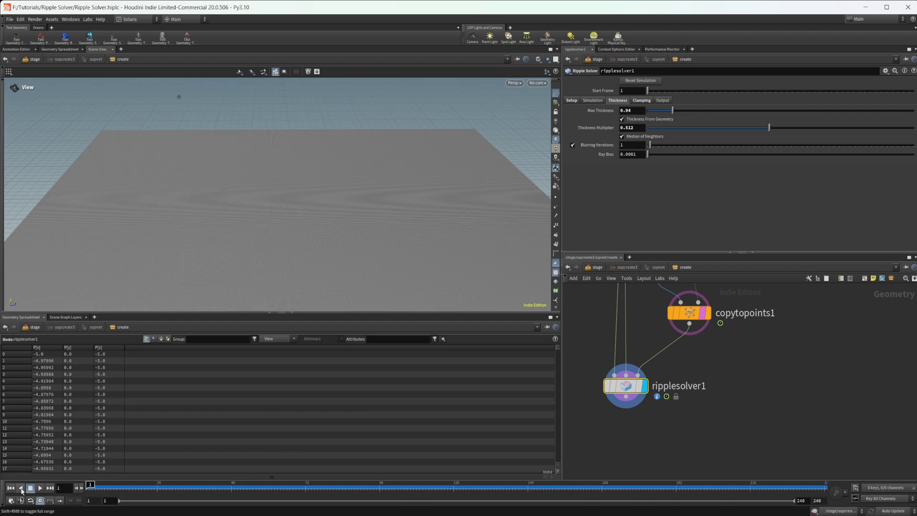
pyautogui.click(41, 487)
pyautogui.click(41, 488)
# - Compare ripplesolver1's thickness and clamping settings, and disable clamping
pyautogui.click(642, 101)
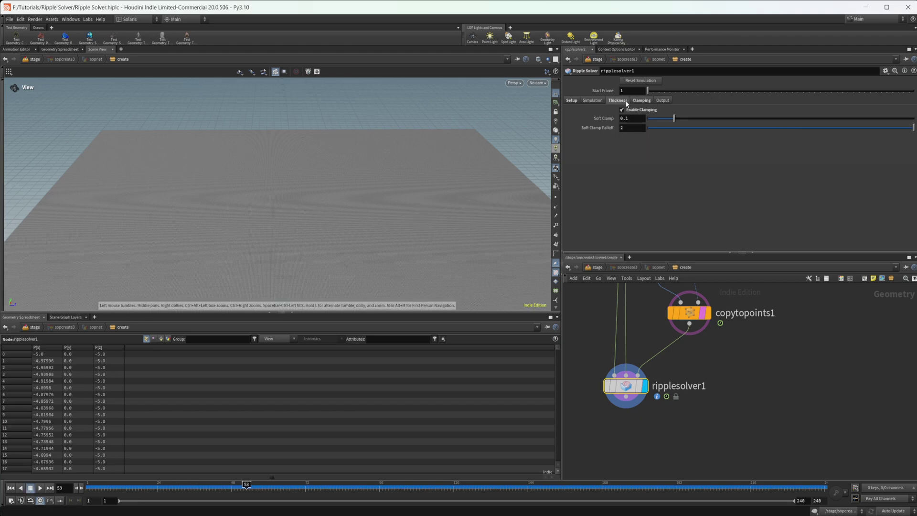
pyautogui.click(617, 101)
pyautogui.click(640, 101)
pyautogui.click(618, 101)
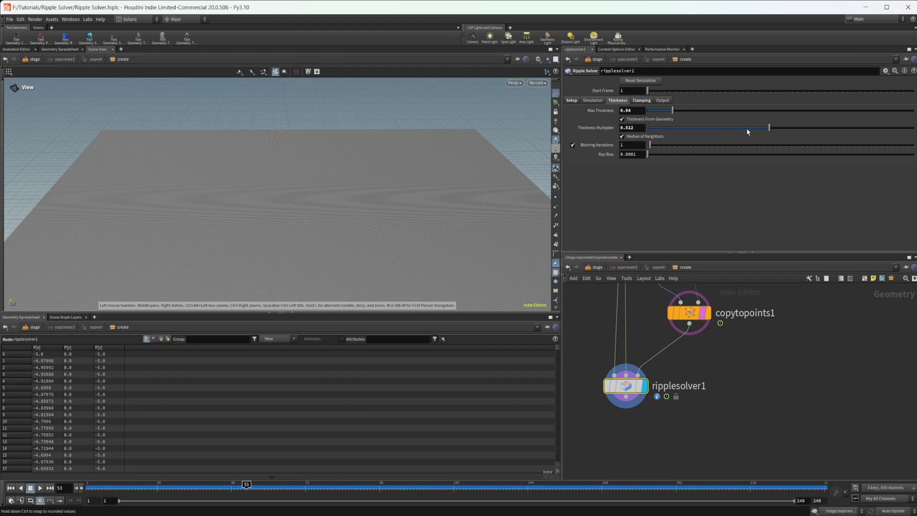
pyautogui.click(641, 100)
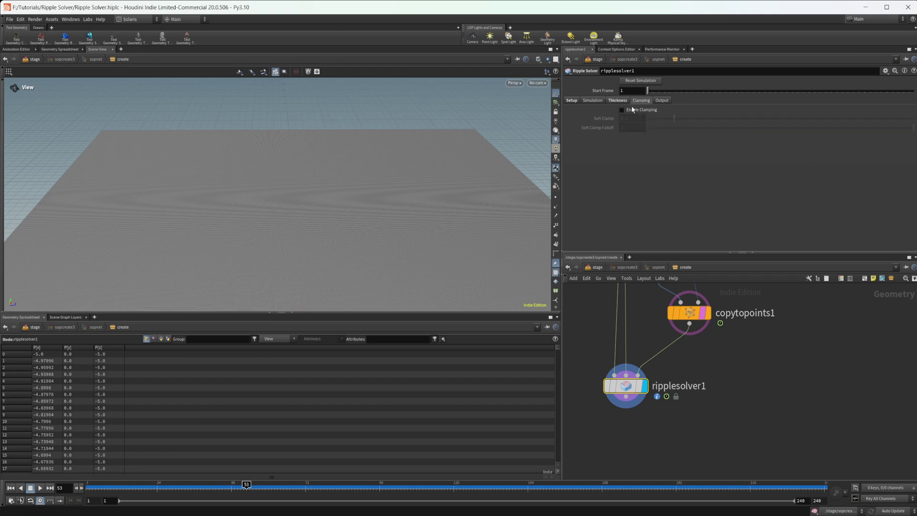
# - Lower ripplesolver1's Thickness Multiplier to 0.169 and replay the unclamped simulation from the first frame
pyautogui.click(618, 101)
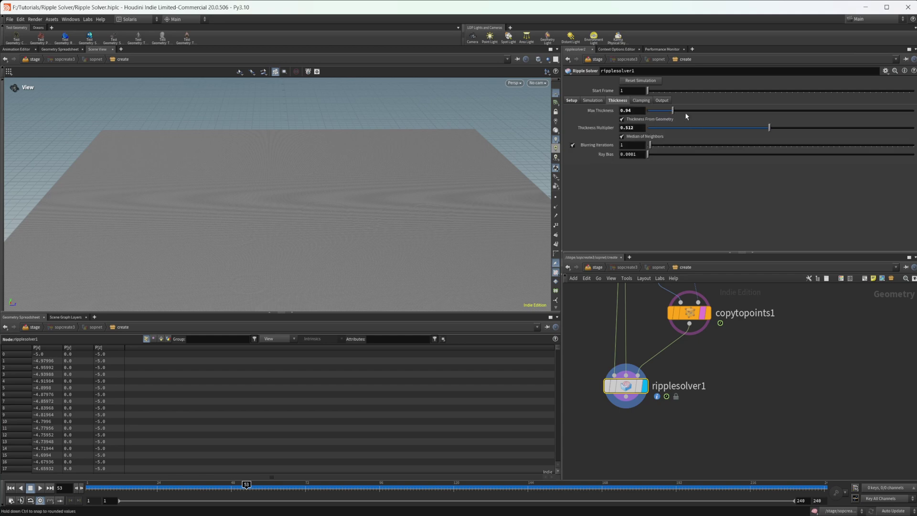
pyautogui.moveTo(675, 128); pyautogui.dragTo(667, 128)
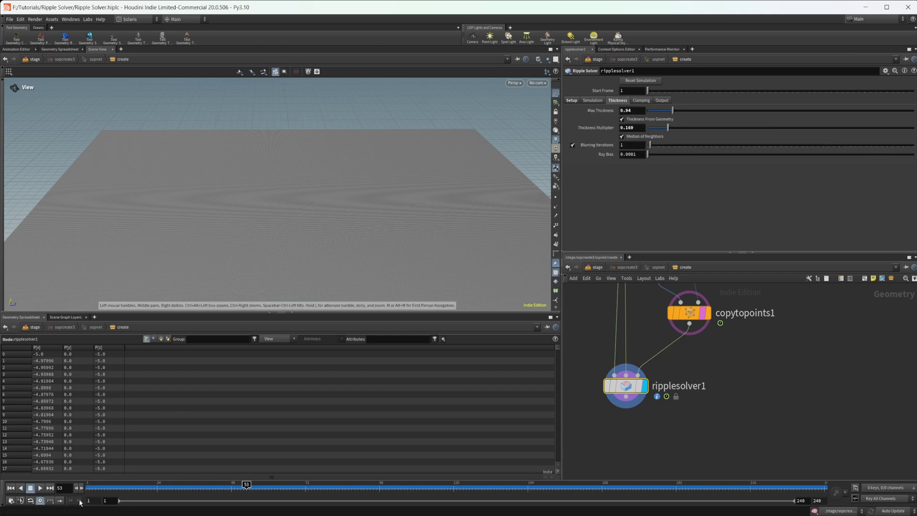
pyautogui.press('Up')
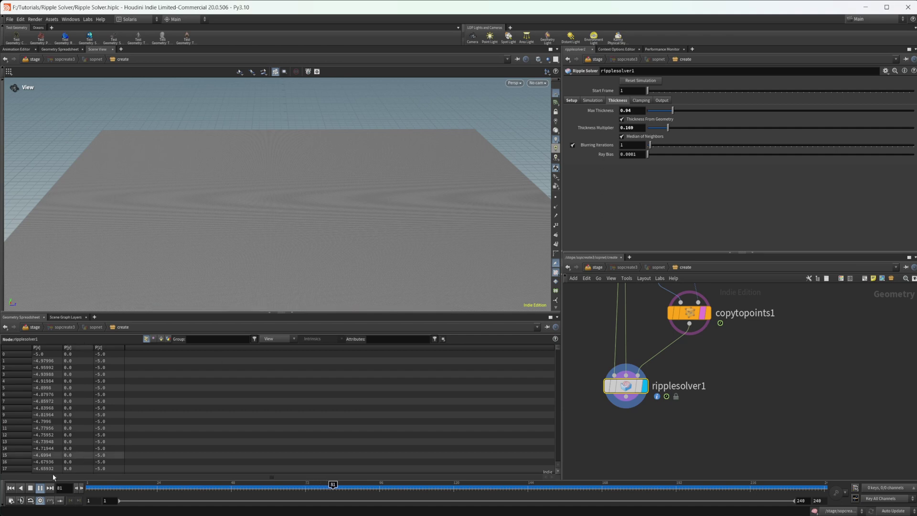
pyautogui.click(11, 488)
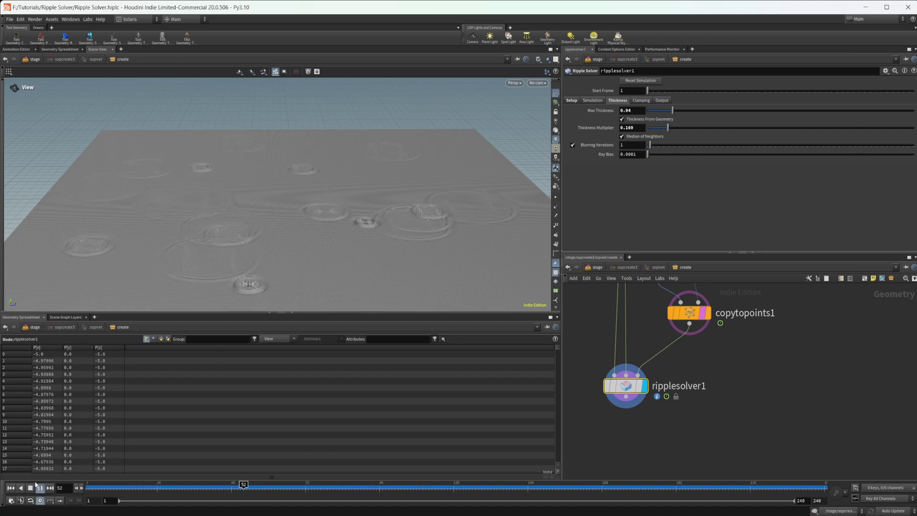
pyautogui.press('Up')
# - Reset ripplesolver1's Max Thickness to its default of 1 and set the Thickness Multiplier to 0.347
pyautogui.click(641, 101)
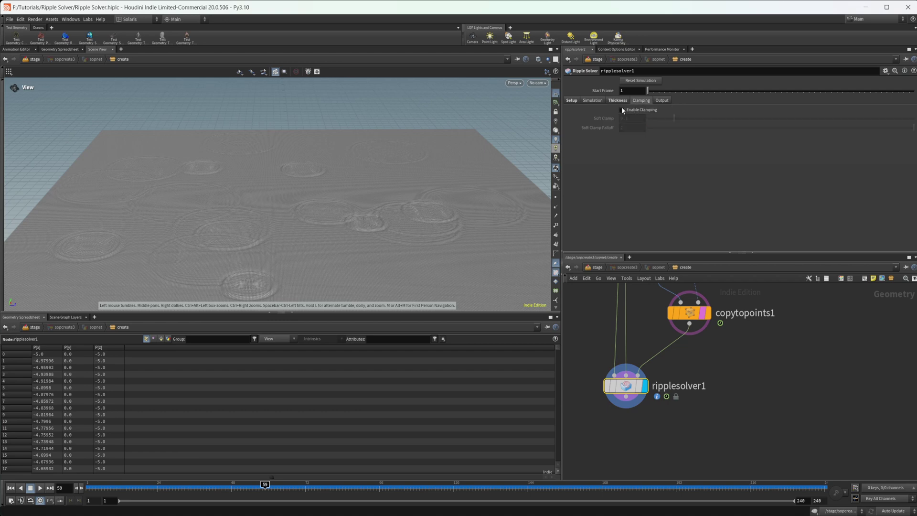
pyautogui.click(617, 101)
pyautogui.keyDown('ctrl'); pyautogui.middleClick(602, 112); pyautogui.keyUp('ctrl')
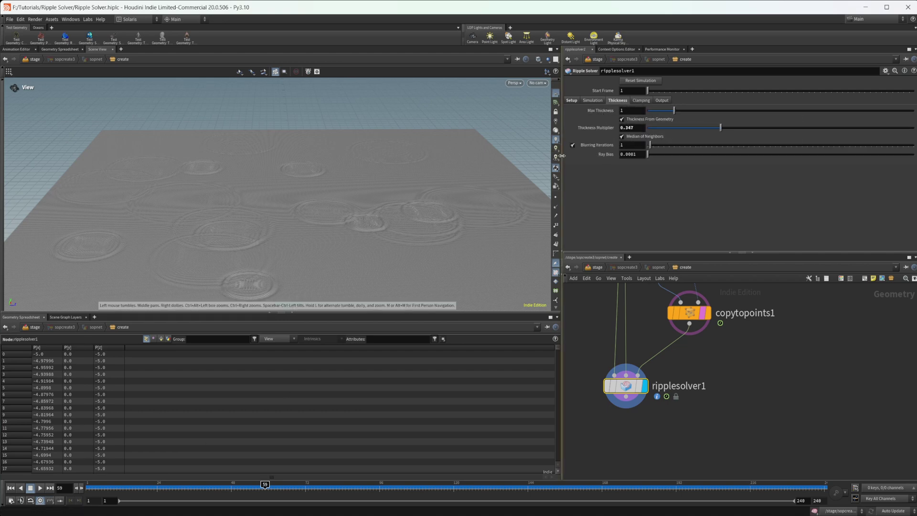
# - Enable clamping on ripplesolver1, restore the Thickness Multiplier to 1, and replay the simulation from the first frame
pyautogui.click(641, 100)
pyautogui.click(616, 101)
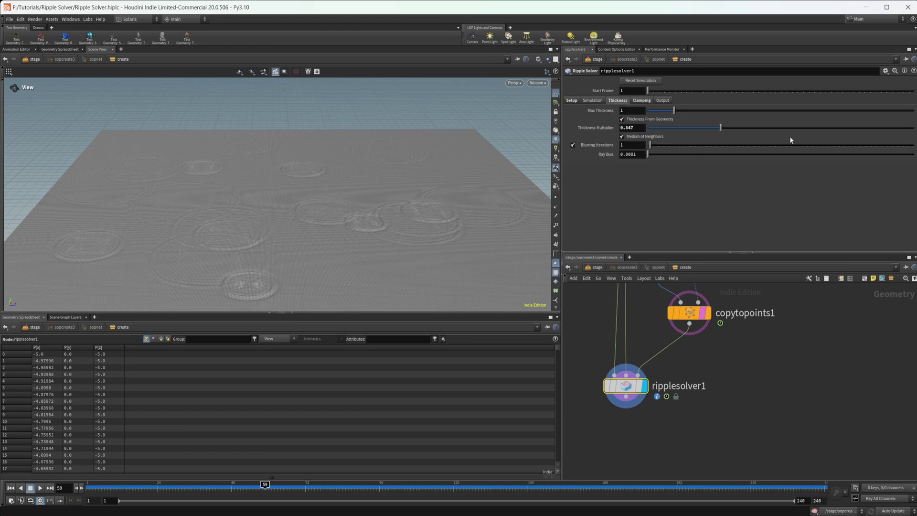
pyautogui.click(10, 488)
pyautogui.click(40, 488)
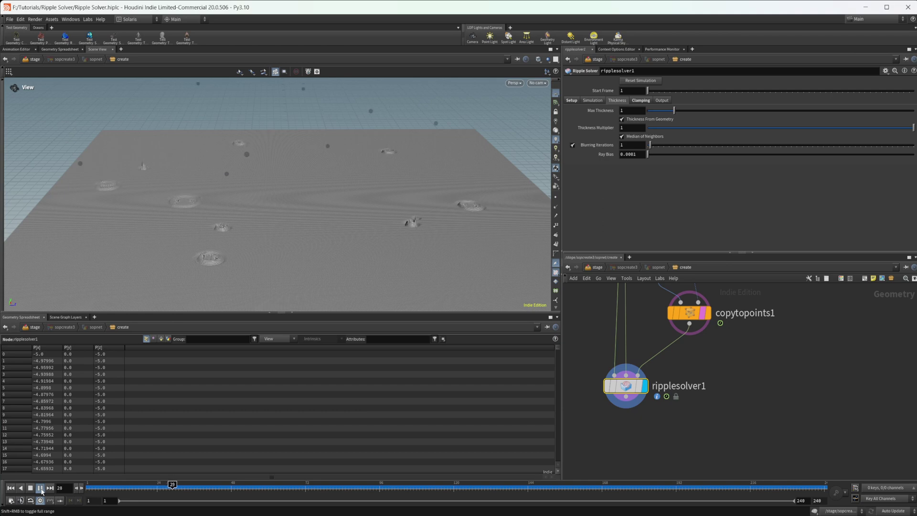
# - Lower ripplesolver1's Thickness Multiplier to 0.785 and replay the simulation from the first frame
pyautogui.moveTo(865, 128); pyautogui.dragTo(849, 128)
pyautogui.click(10, 488)
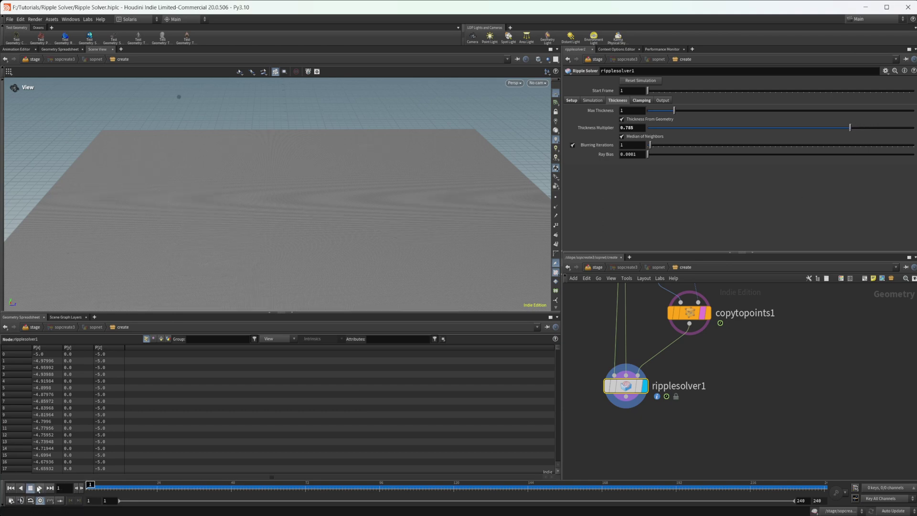
pyautogui.click(40, 488)
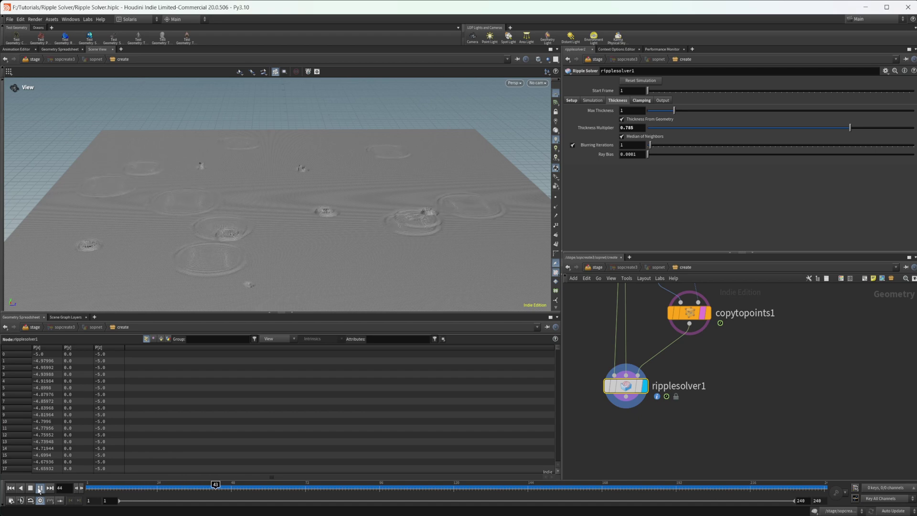
pyautogui.click(40, 488)
# - Lower ripplesolver1's Thickness Multiplier to 0.464 and replay the simulation from the first frame
pyautogui.moveTo(764, 128); pyautogui.dragTo(760, 131)
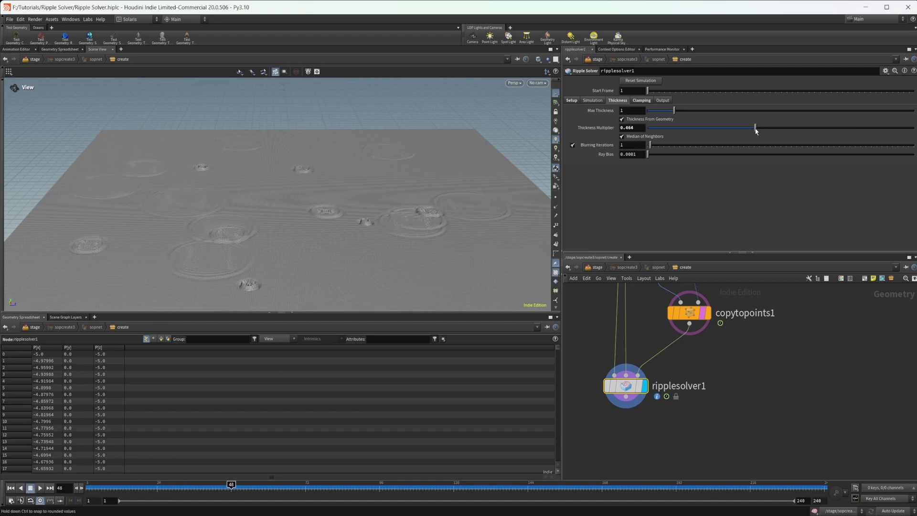
pyautogui.click(10, 487)
pyautogui.click(40, 487)
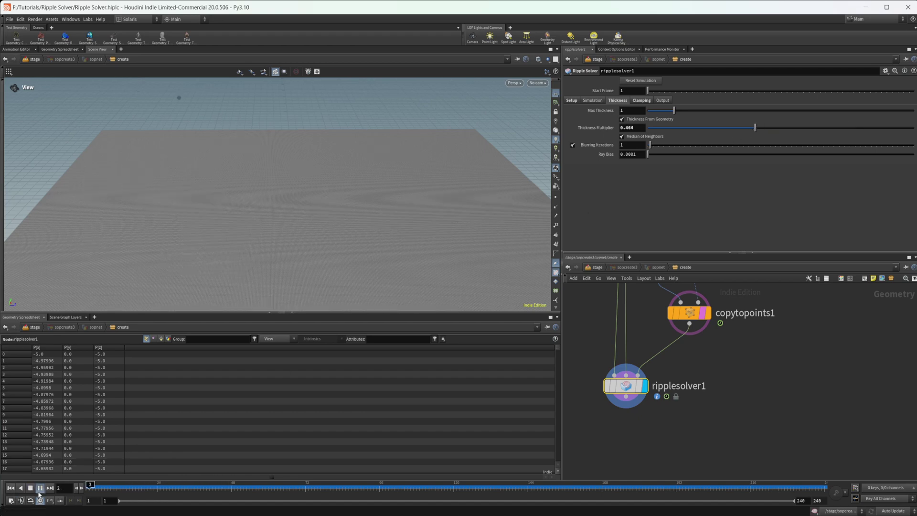
pyautogui.click(40, 488)
# - Raise ripplesolver1's Thickness Multiplier to 0.572 and replay the simulation from the first frame
pyautogui.moveTo(787, 128); pyautogui.dragTo(788, 135)
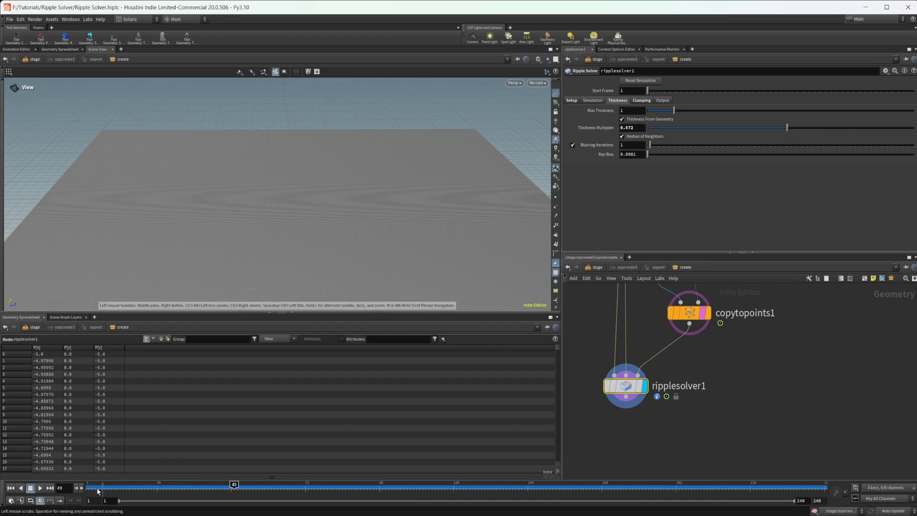
pyautogui.click(10, 488)
pyautogui.click(40, 487)
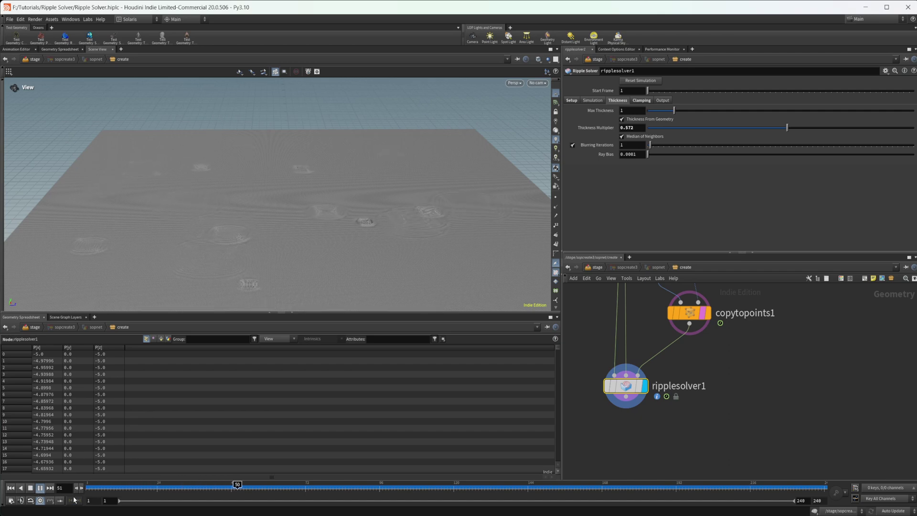
# - Lower ripplesolver1's Thickness Multiplier to 0.383, bring up its wave settings, and replay the simulation from the first frame
pyautogui.click(30, 489)
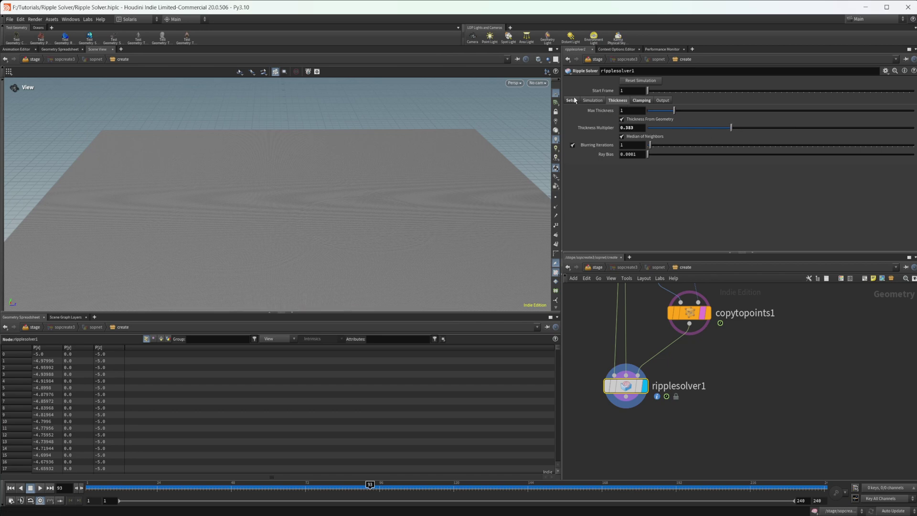
pyautogui.click(592, 100)
pyautogui.click(10, 487)
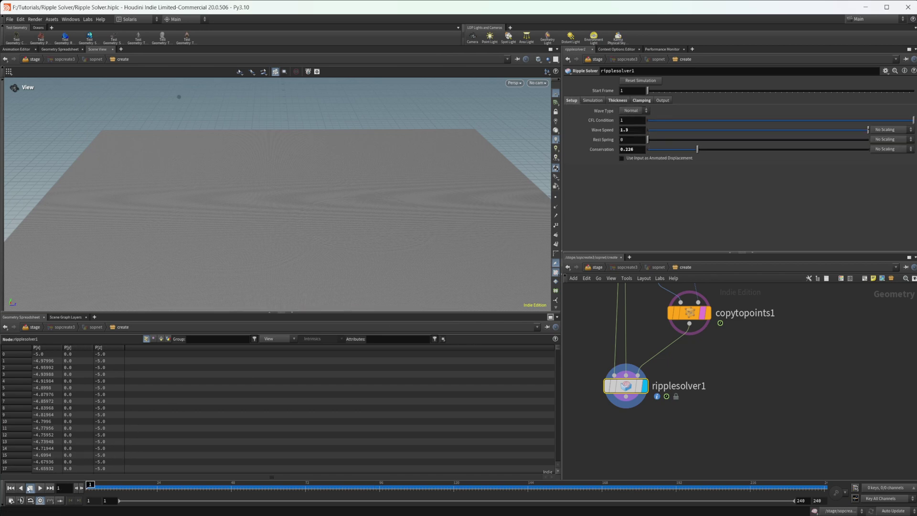
pyautogui.click(40, 488)
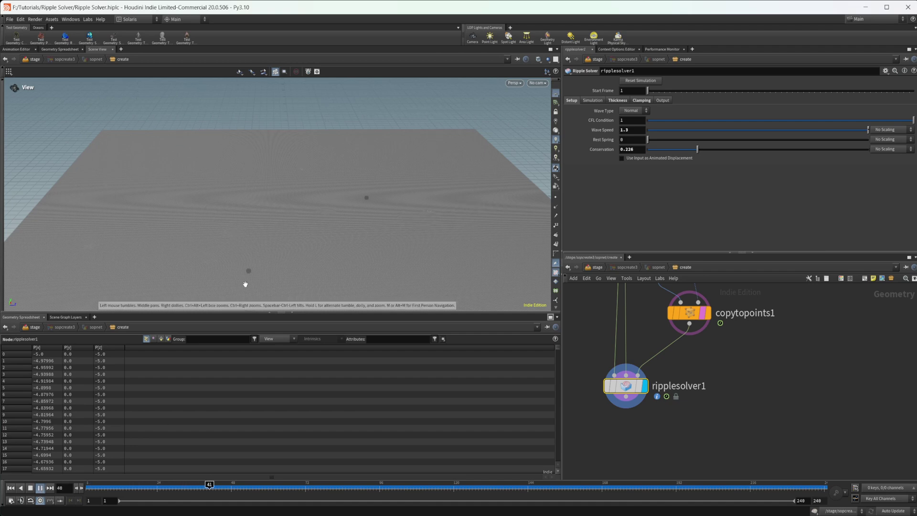
# - Raise ripplesolver1's Conservation to 0.916 and replay the simulation from the first frame
pyautogui.click(34, 488)
pyautogui.click(632, 103)
pyautogui.click(573, 101)
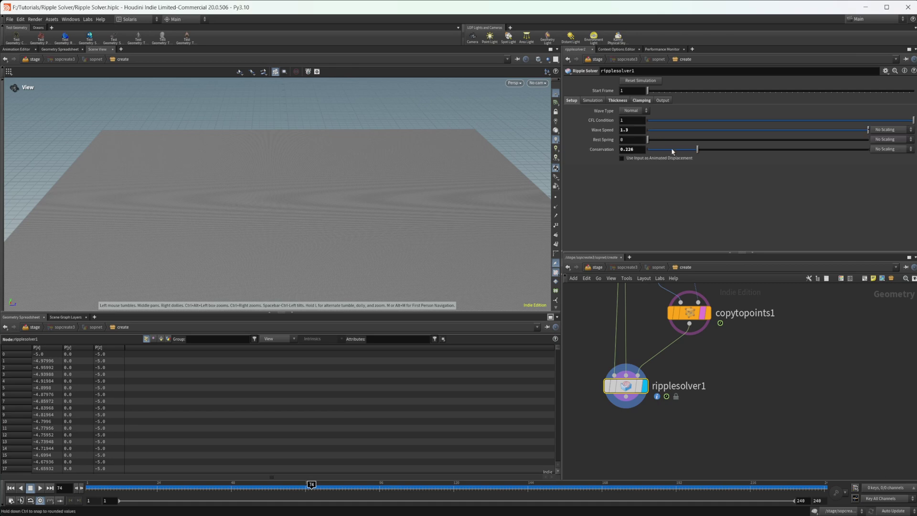
pyautogui.moveTo(720, 154); pyautogui.dragTo(849, 150)
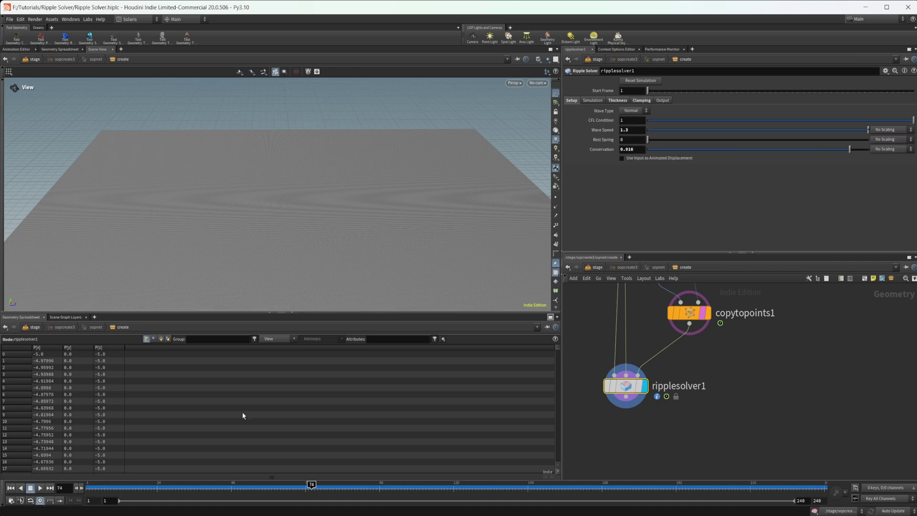
pyautogui.click(40, 487)
pyautogui.click(10, 488)
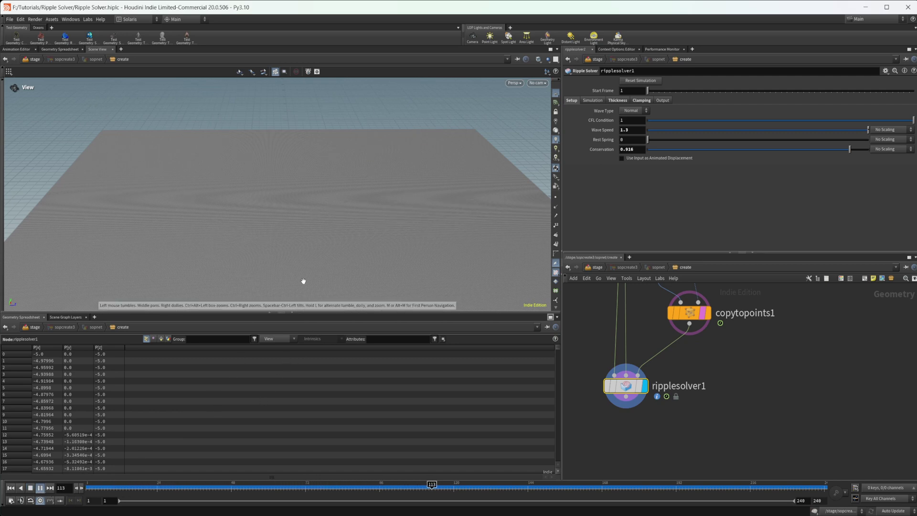
pyautogui.click(40, 488)
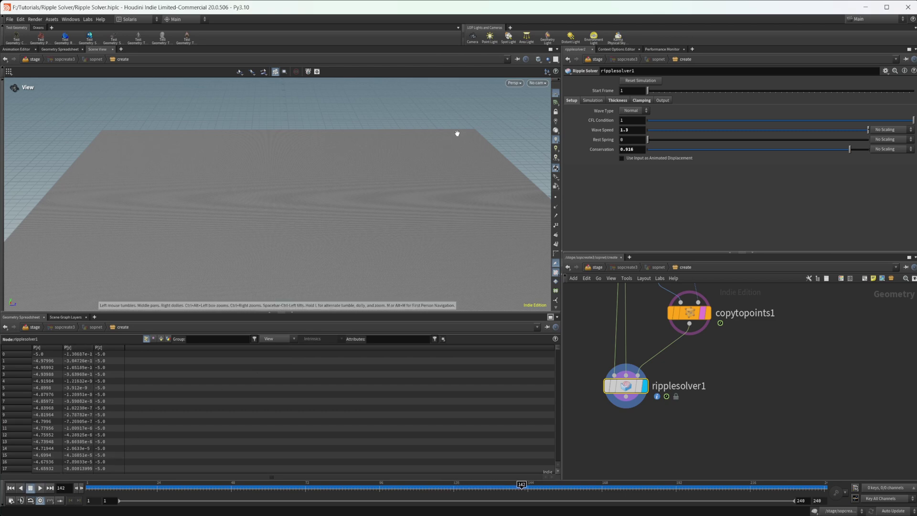
# - Change the viewport display to a brighter, smooth surface shading and replay the simulation from the first frame
pyautogui.click(538, 60)
pyautogui.click(559, 143)
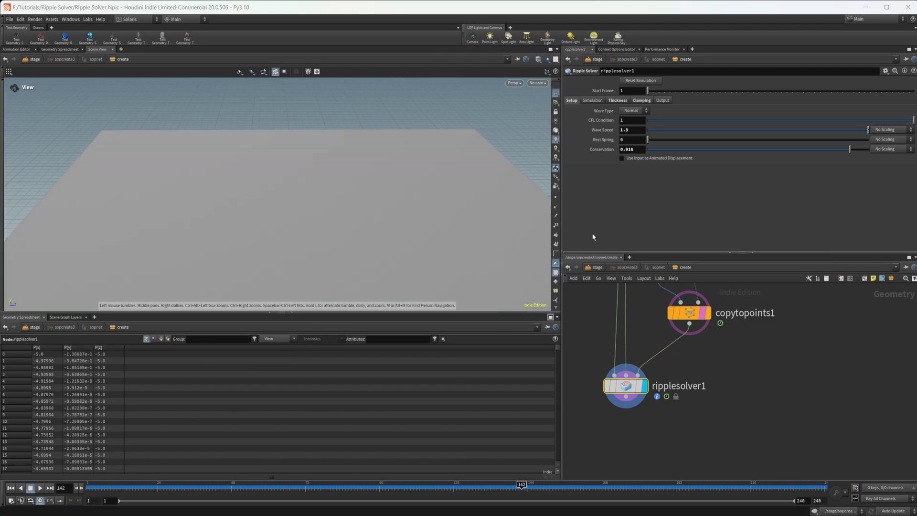
pyautogui.click(11, 487)
pyautogui.click(40, 488)
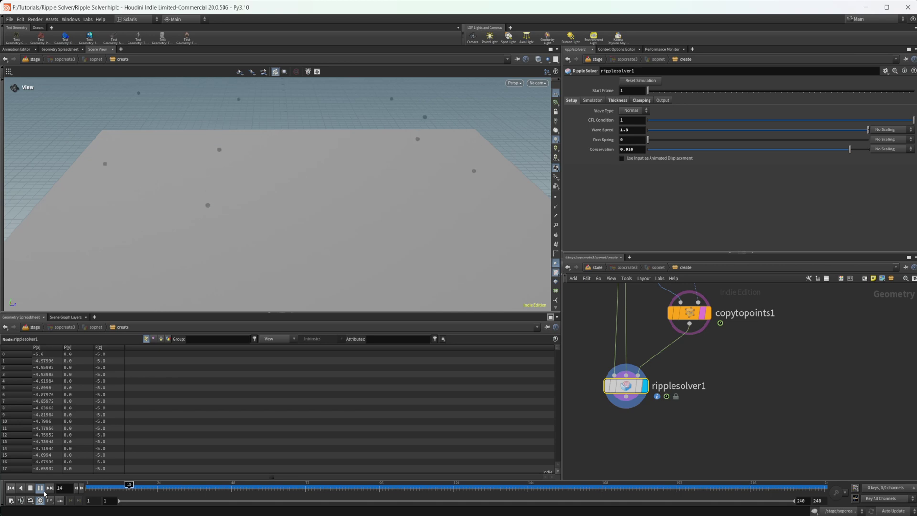
pyautogui.scroll(6, 260, 266)
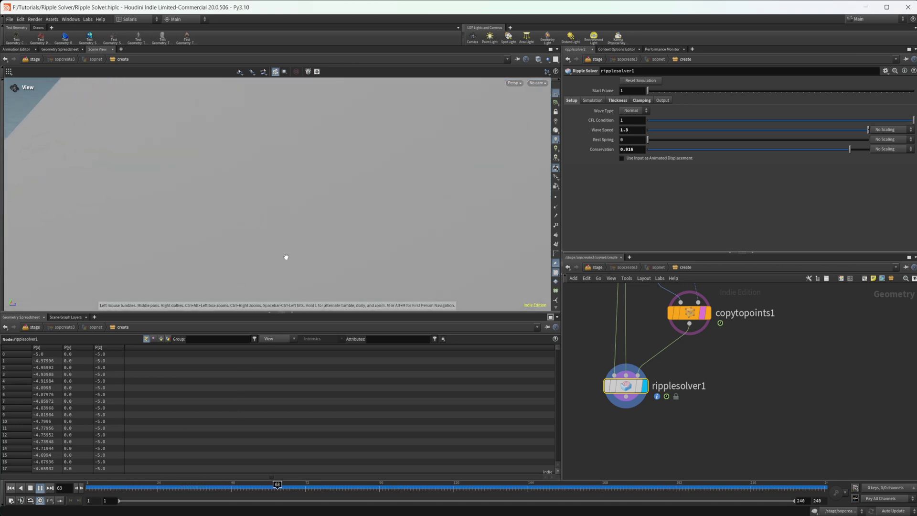
pyautogui.click(30, 489)
# - Review ripplesolver1's clamping, output, wave setup and simulation substep settings
pyautogui.click(642, 101)
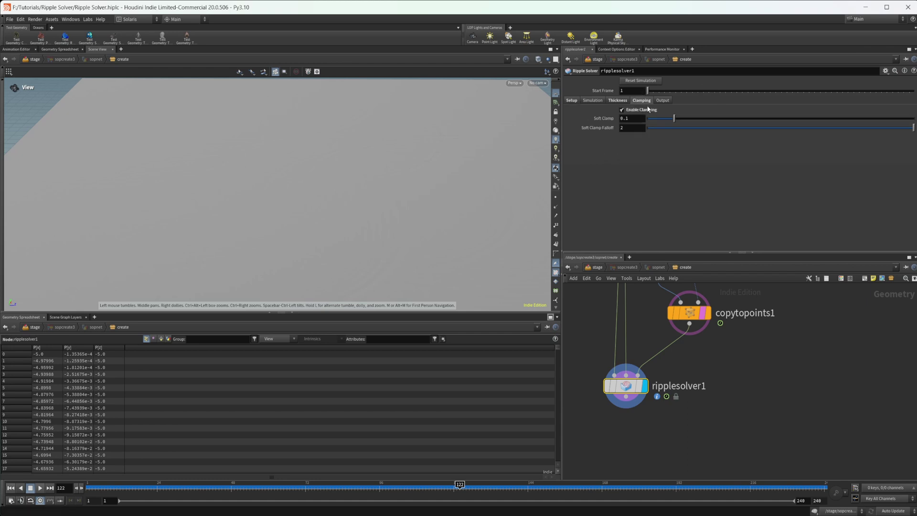
pyautogui.click(662, 100)
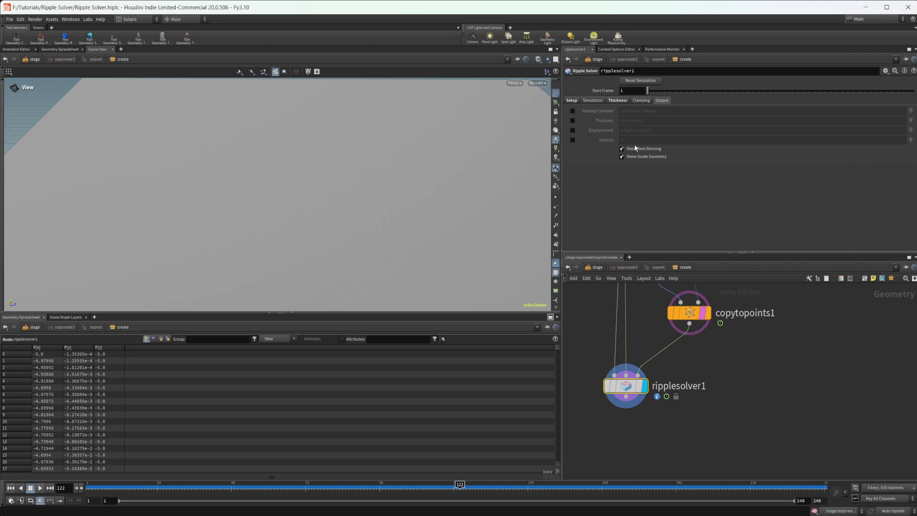
pyautogui.click(575, 101)
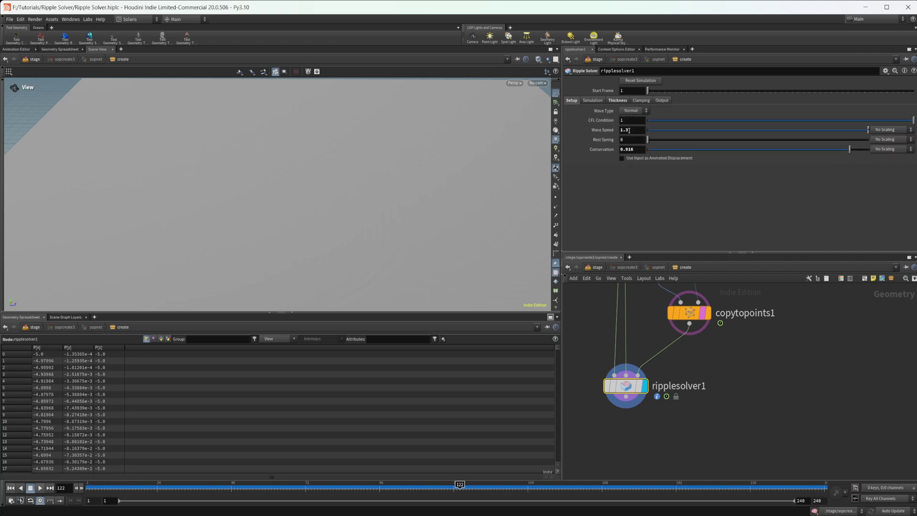
pyautogui.click(592, 100)
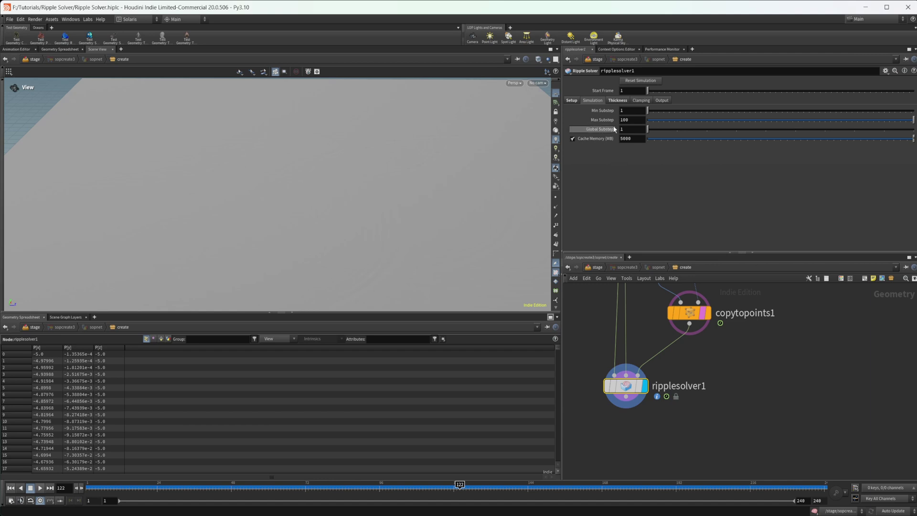
# - Replay the ripple simulation from the first frame with the whole water surface in view
pyautogui.moveTo(337, 241); pyautogui.dragTo(262, 272, button='right')
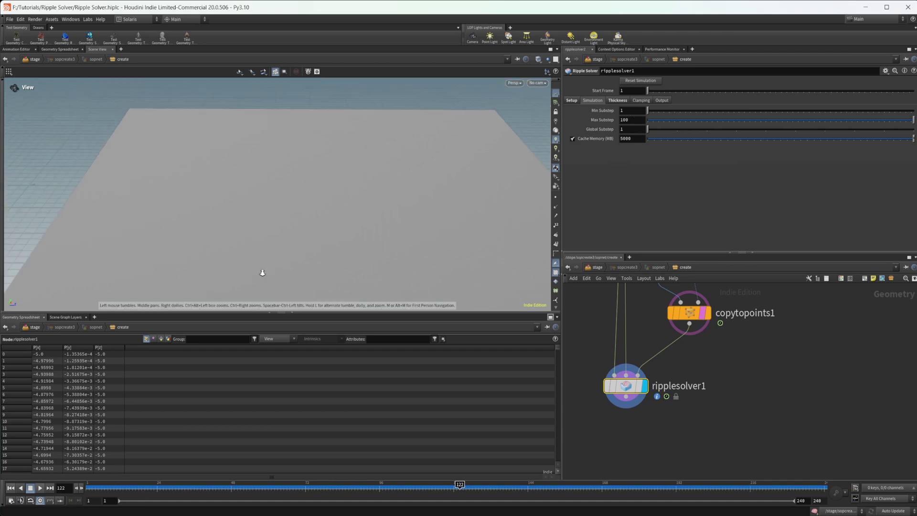
pyautogui.moveTo(262, 272); pyautogui.dragTo(272, 260)
pyautogui.moveTo(272, 260); pyautogui.dragTo(241, 192, button='middle')
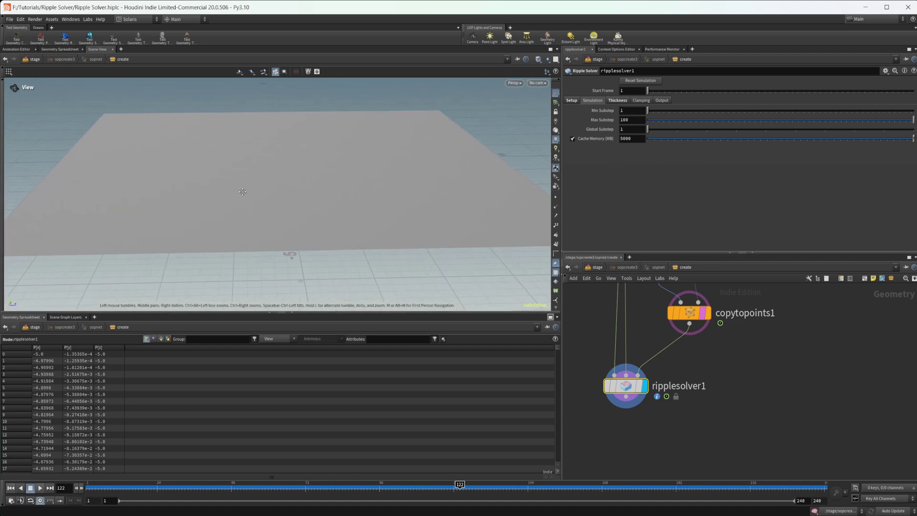
pyautogui.click(10, 487)
pyautogui.click(40, 488)
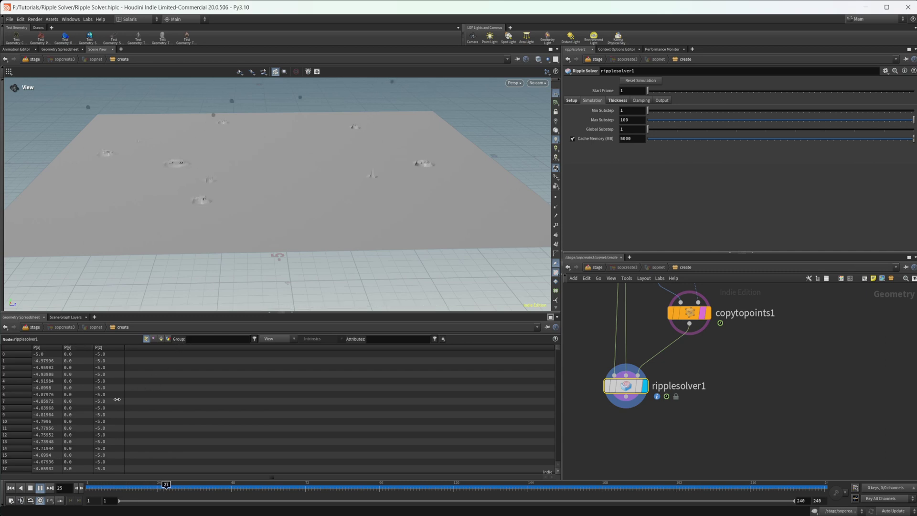
pyautogui.click(31, 487)
# - Scrub the timeline to frame 153 to examine how the ripples spread across the surface
pyautogui.moveTo(286, 282); pyautogui.dragTo(271, 233)
pyautogui.moveTo(270, 233); pyautogui.dragTo(266, 273, button='middle')
pyautogui.moveTo(282, 235); pyautogui.dragTo(287, 204)
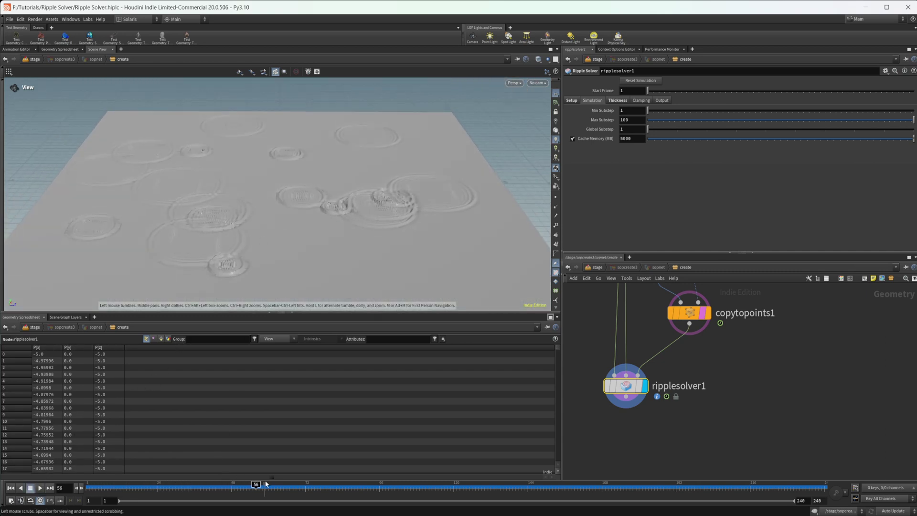
pyautogui.moveTo(263, 484); pyautogui.dragTo(555, 480)
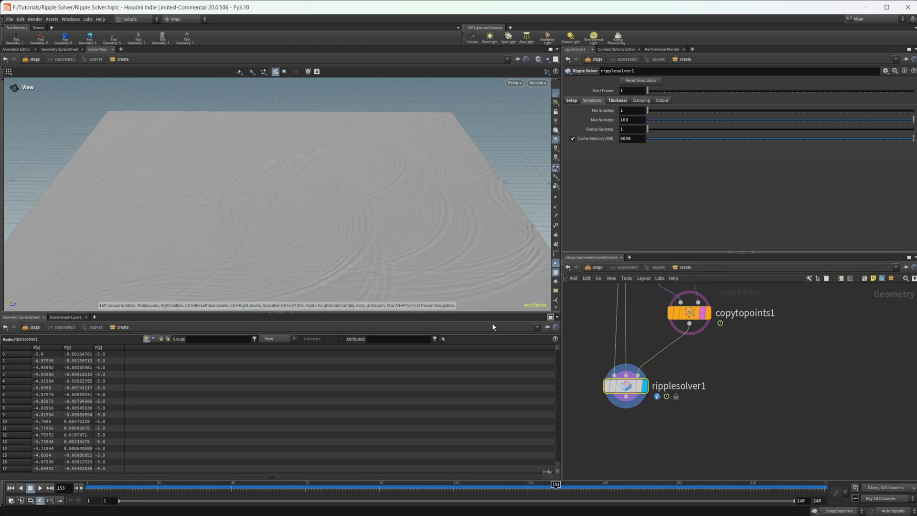